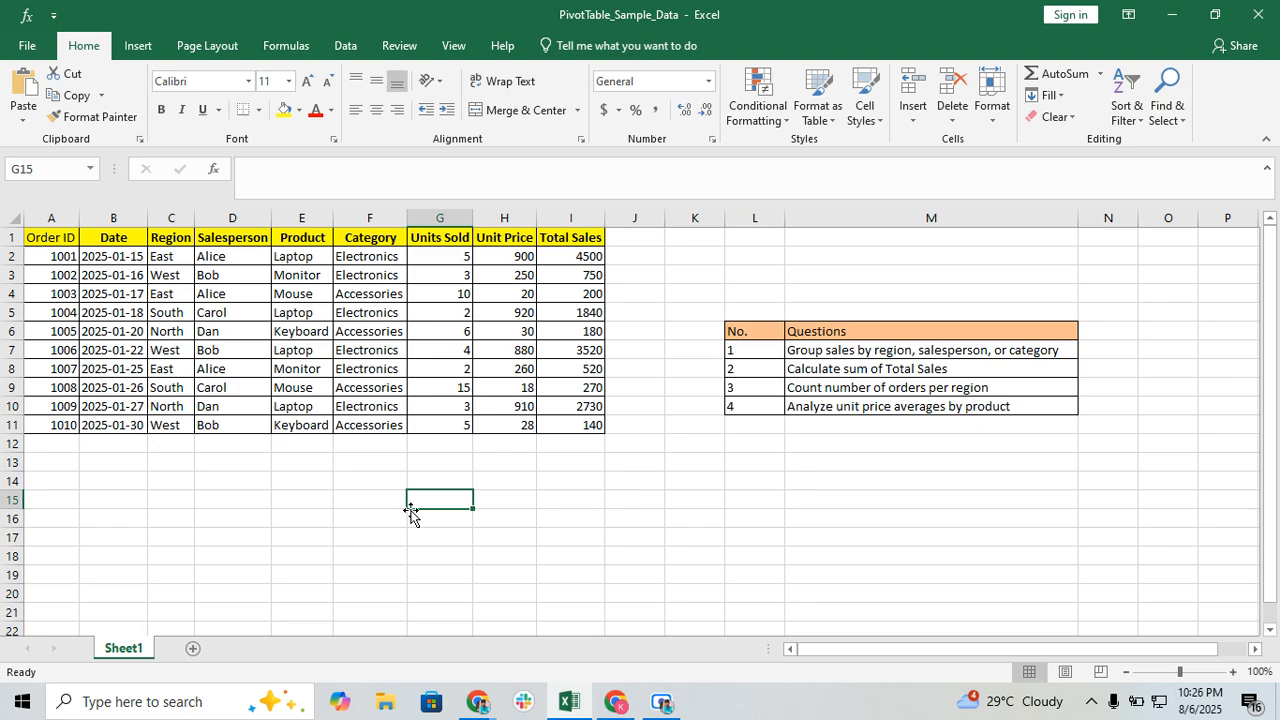
- Create a PivotTable from the sales data range A1:I11 on Sheet1, placing it on a new worksheet
click(379, 509)
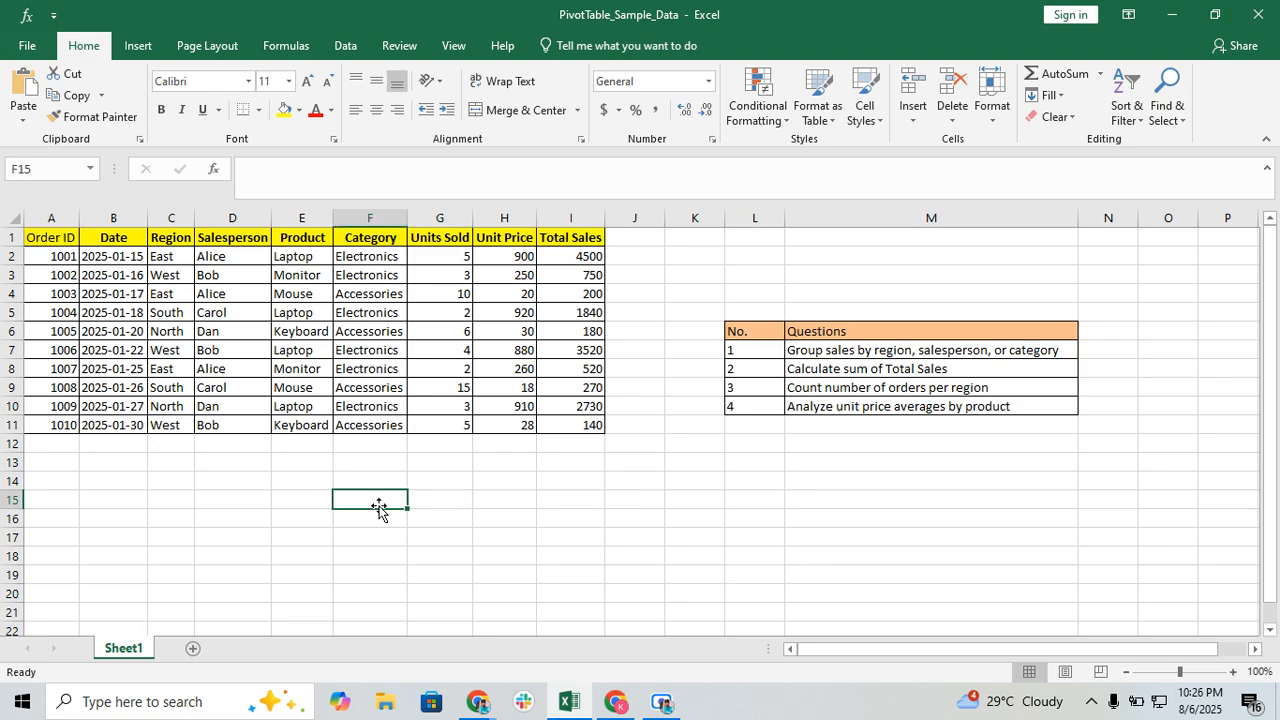
click(146, 45)
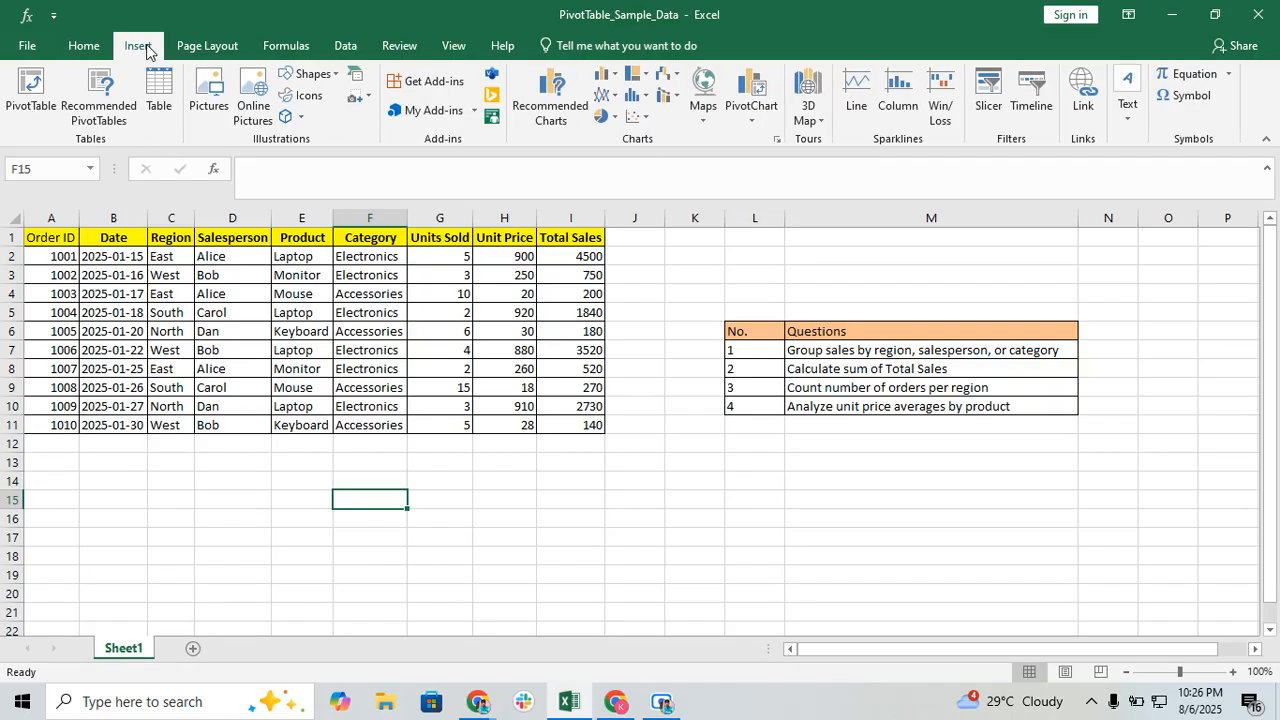
click(55, 238)
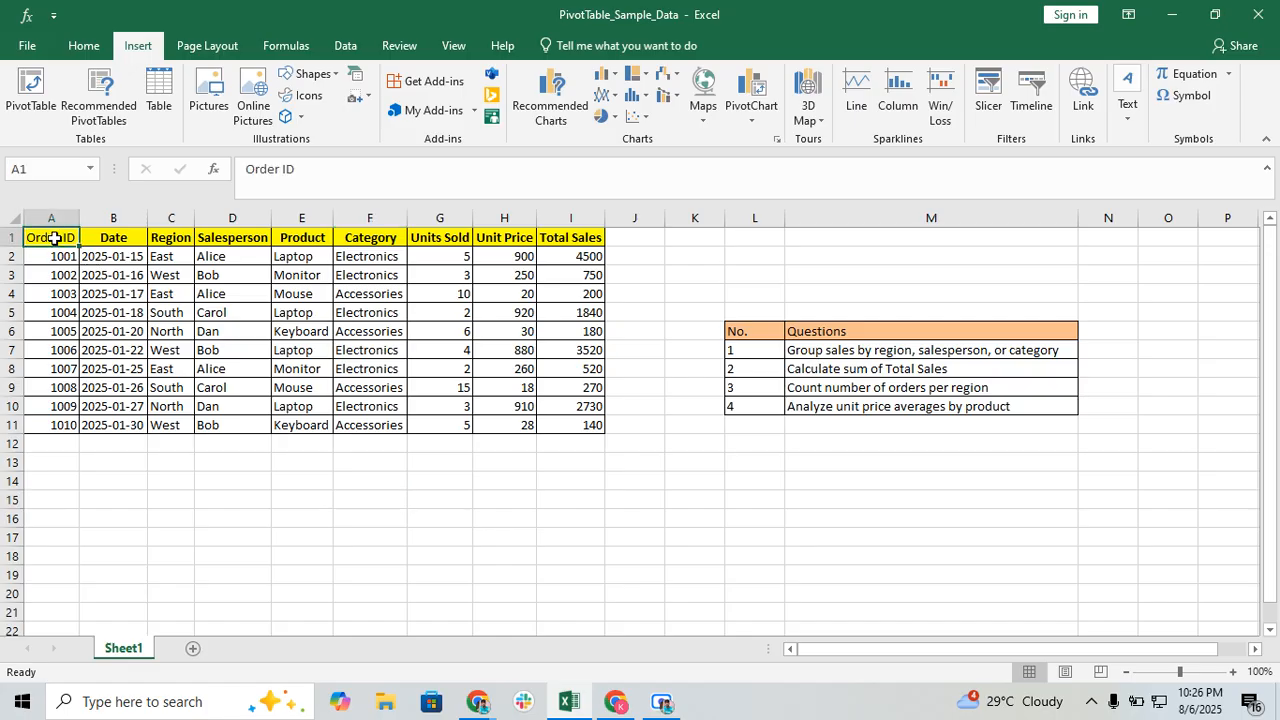
shift+click(570, 424)
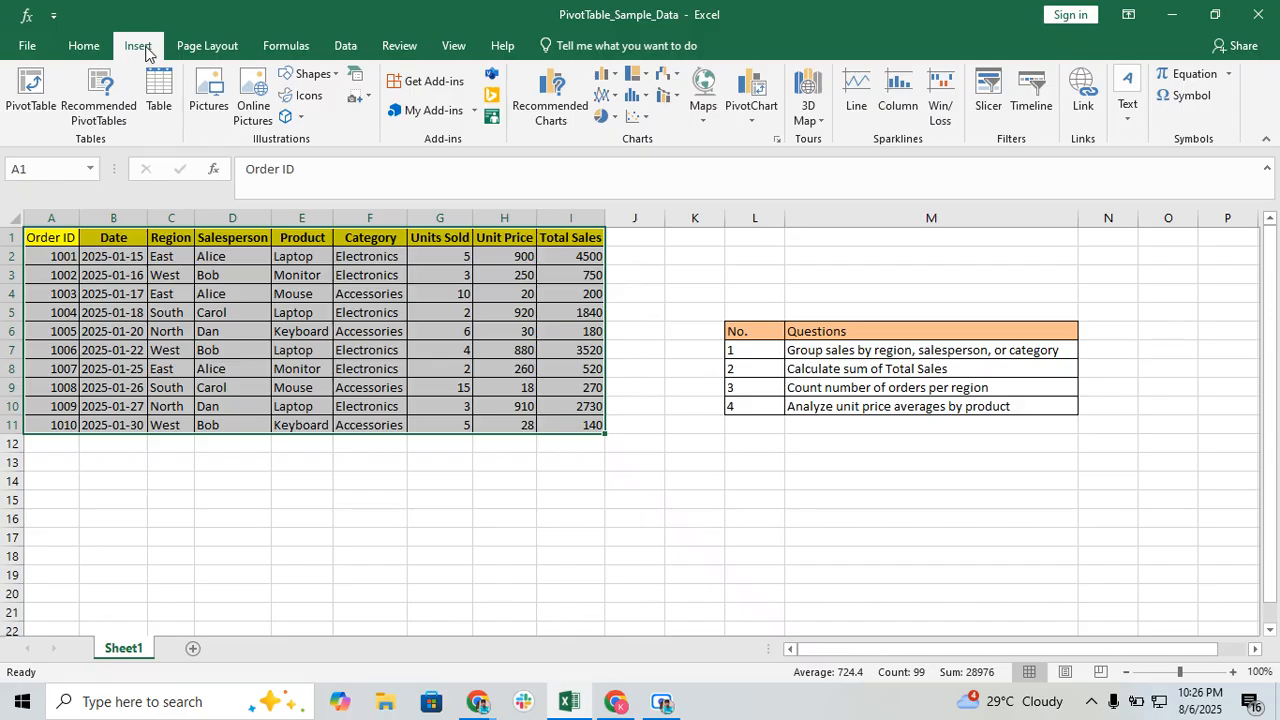
click(35, 116)
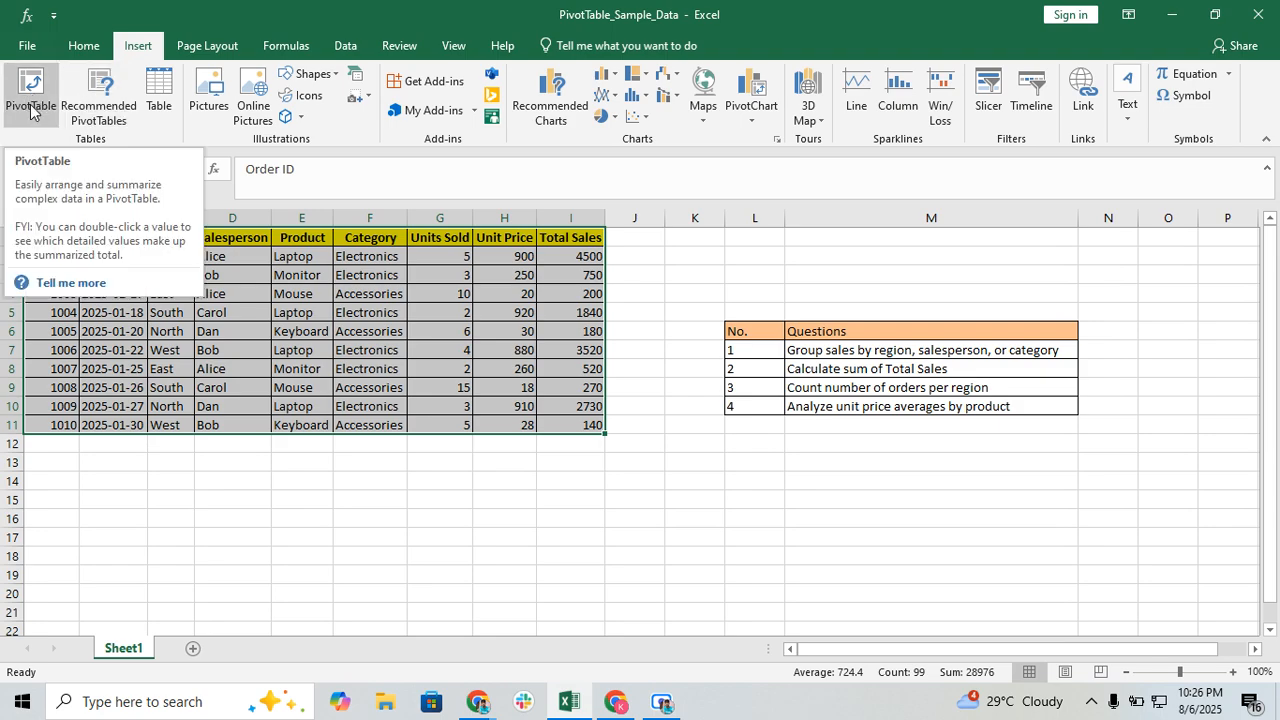
click(30, 111)
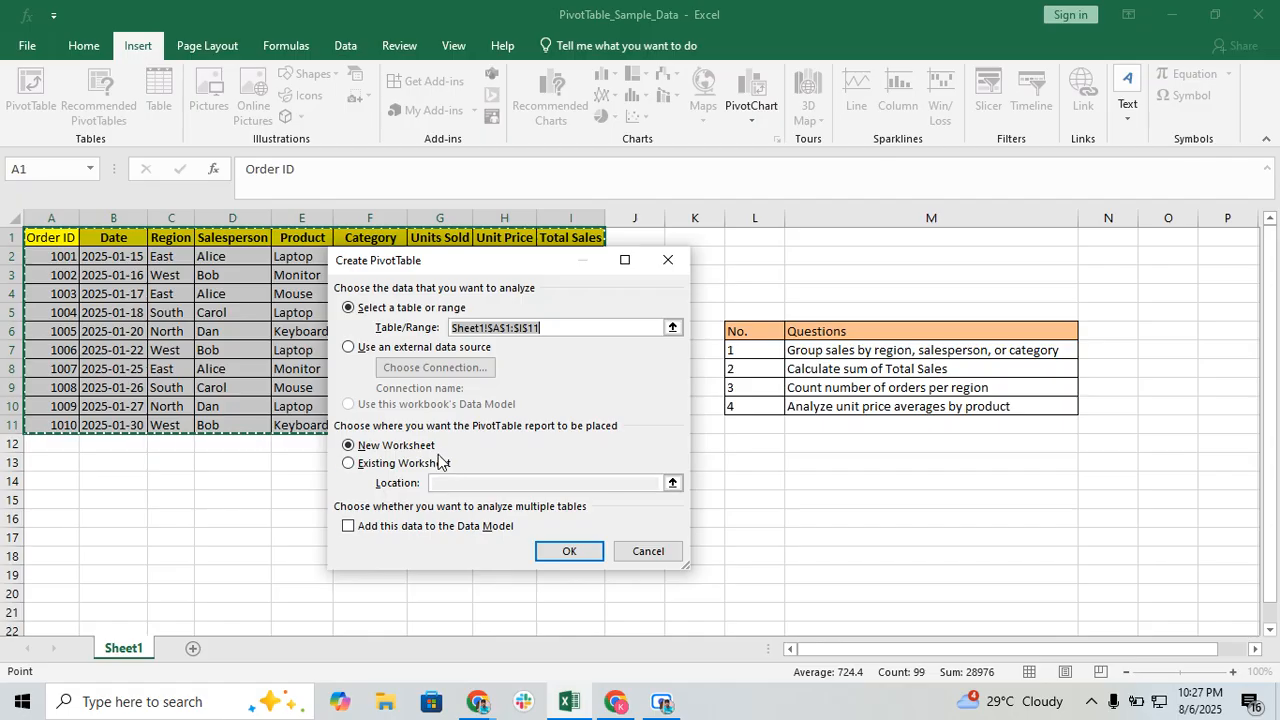
click(349, 465)
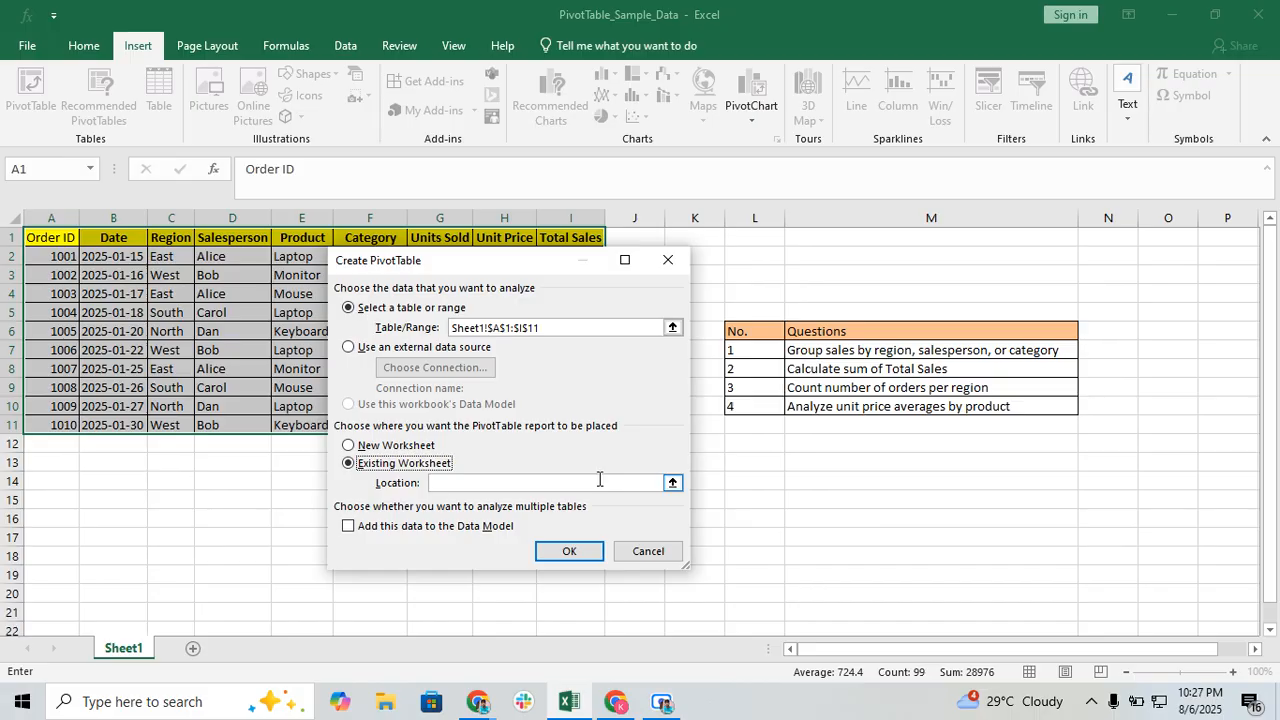
click(355, 448)
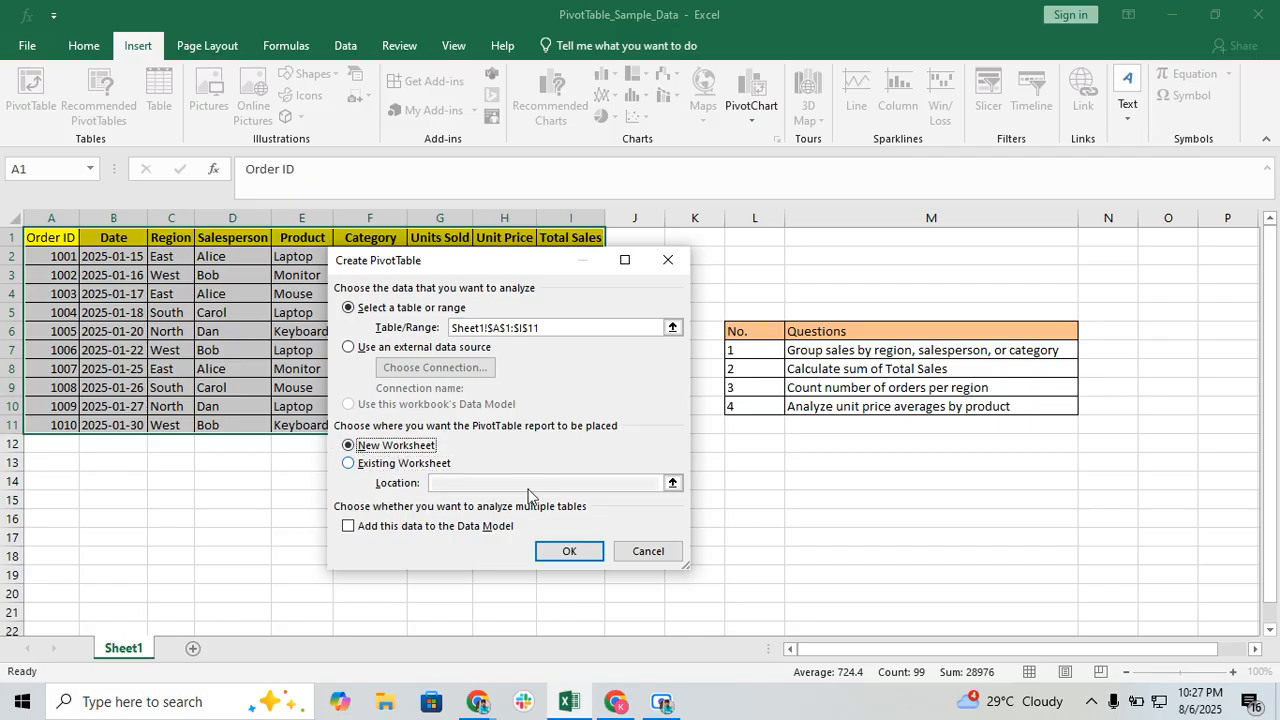
click(565, 552)
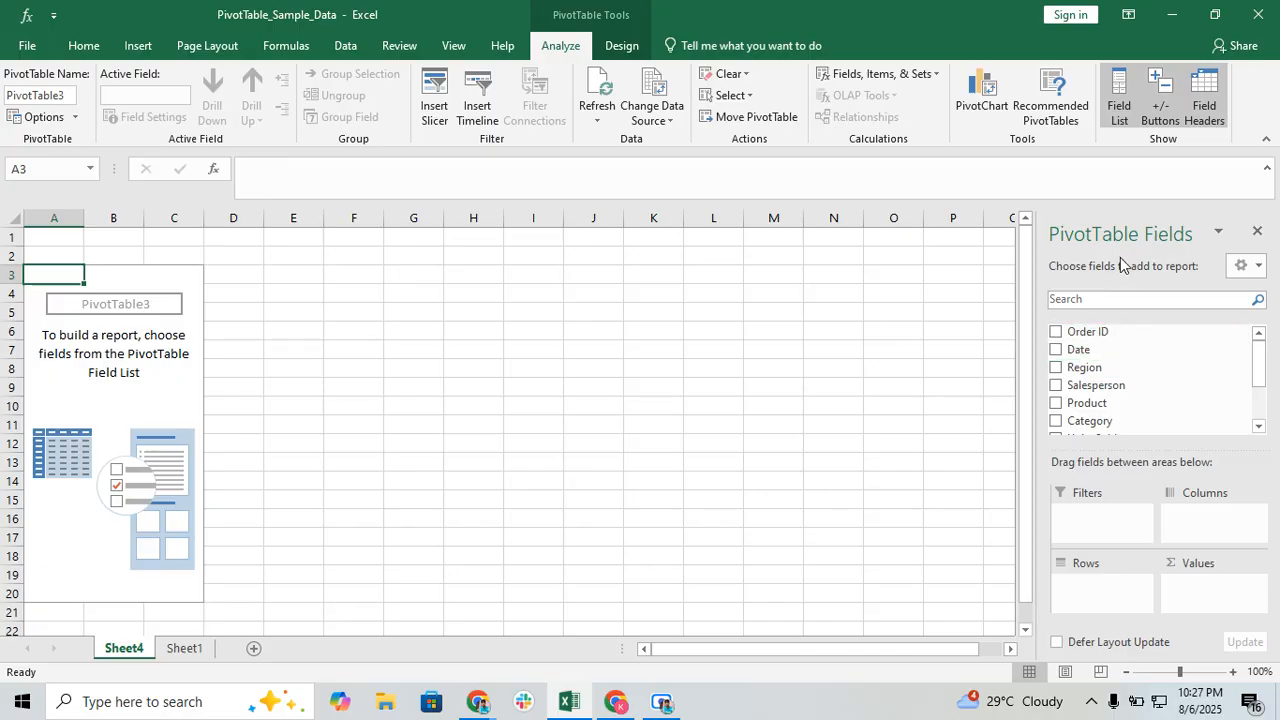
- Compare the PivotTable's available fields with the column headers of the source data on Sheet1
scroll(1157, 374, down, 2)
scroll(1155, 375, up, 1)
scroll(1155, 374, up, 1)
click(184, 648)
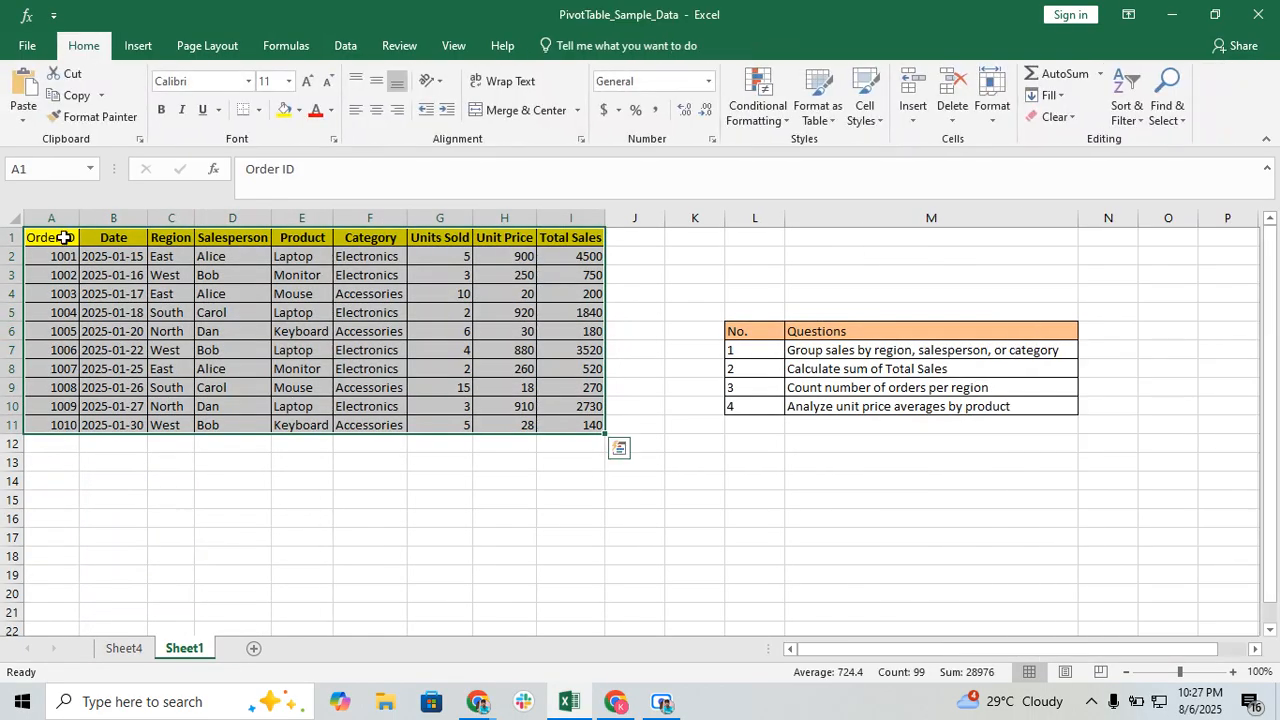
click(63, 240)
click(127, 648)
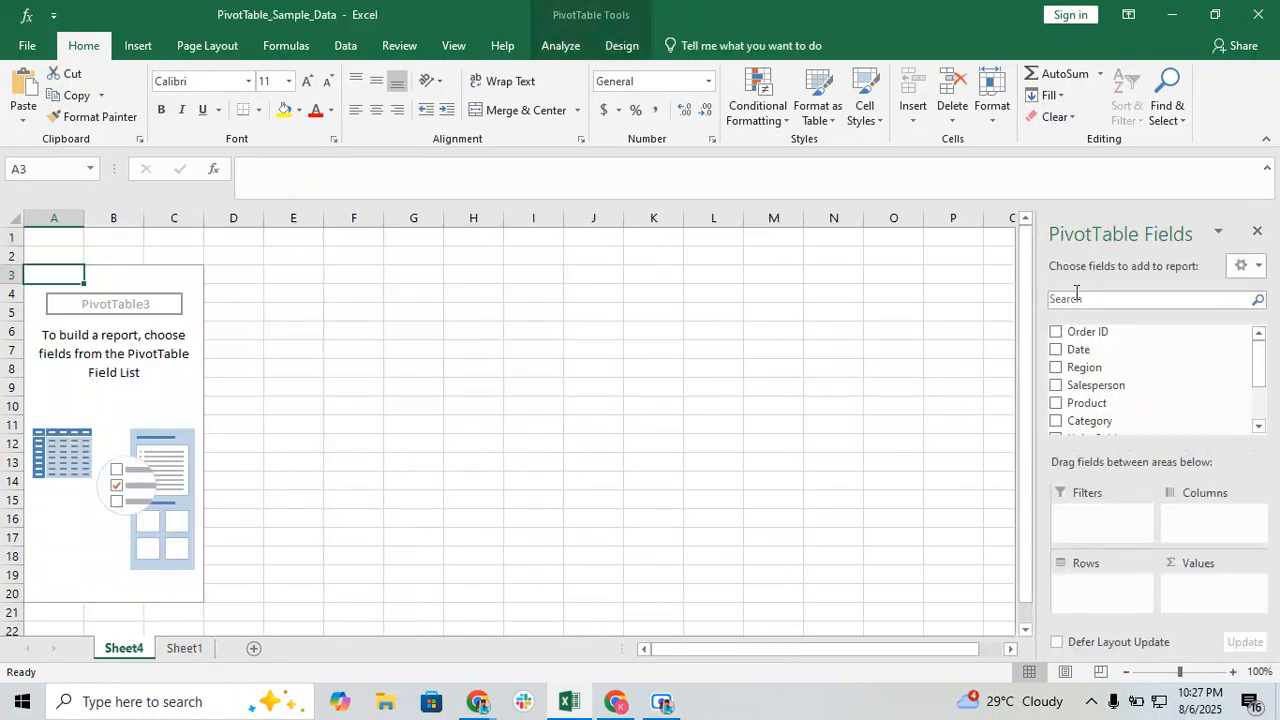
scroll(1095, 380, down, 3)
scroll(1097, 402, up, 3)
- Copy the questions table L6:M10 from Sheet1 to cell J9 on the pivot sheet and autofit column K
click(182, 651)
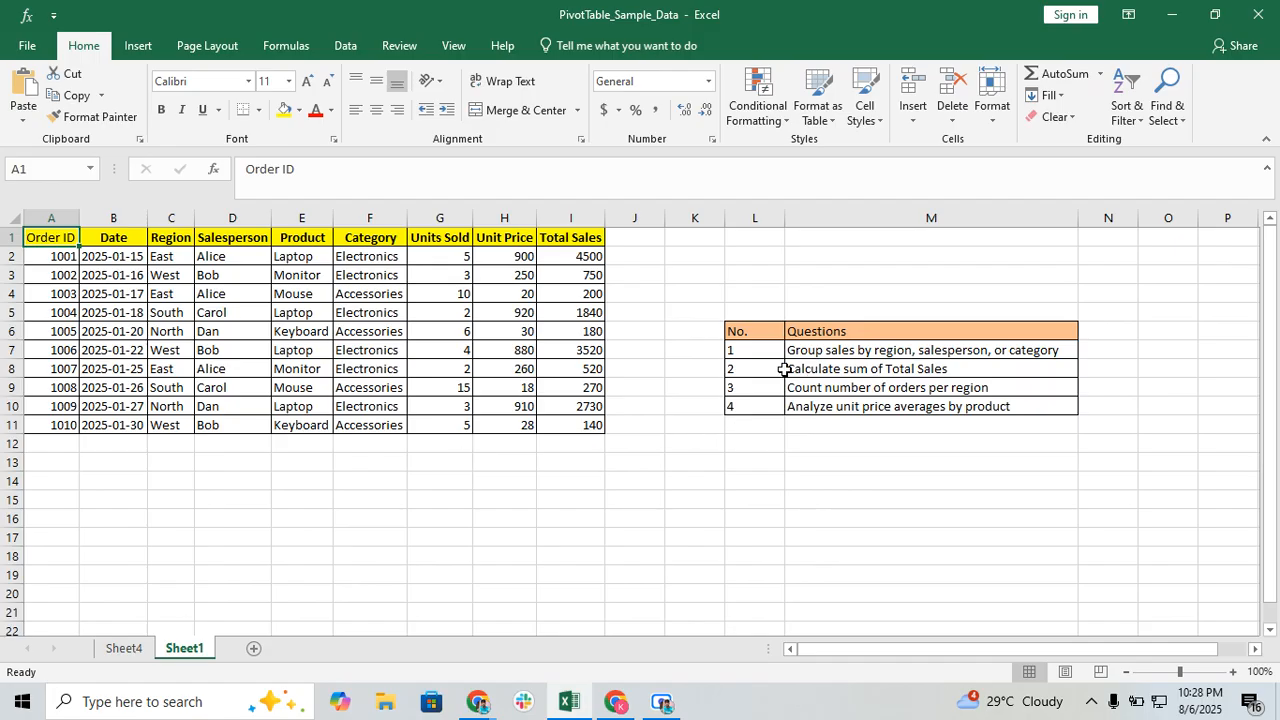
click(745, 334)
shift+click(918, 407)
key(ctrl+c)
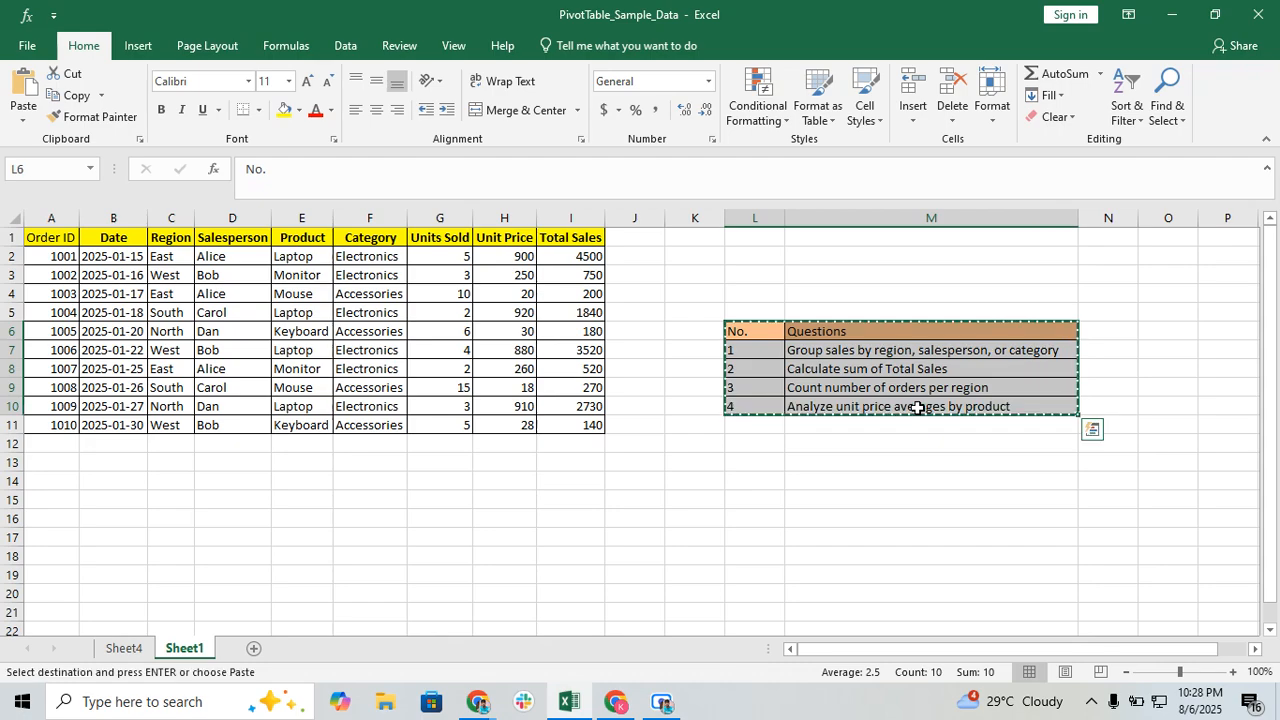
click(130, 648)
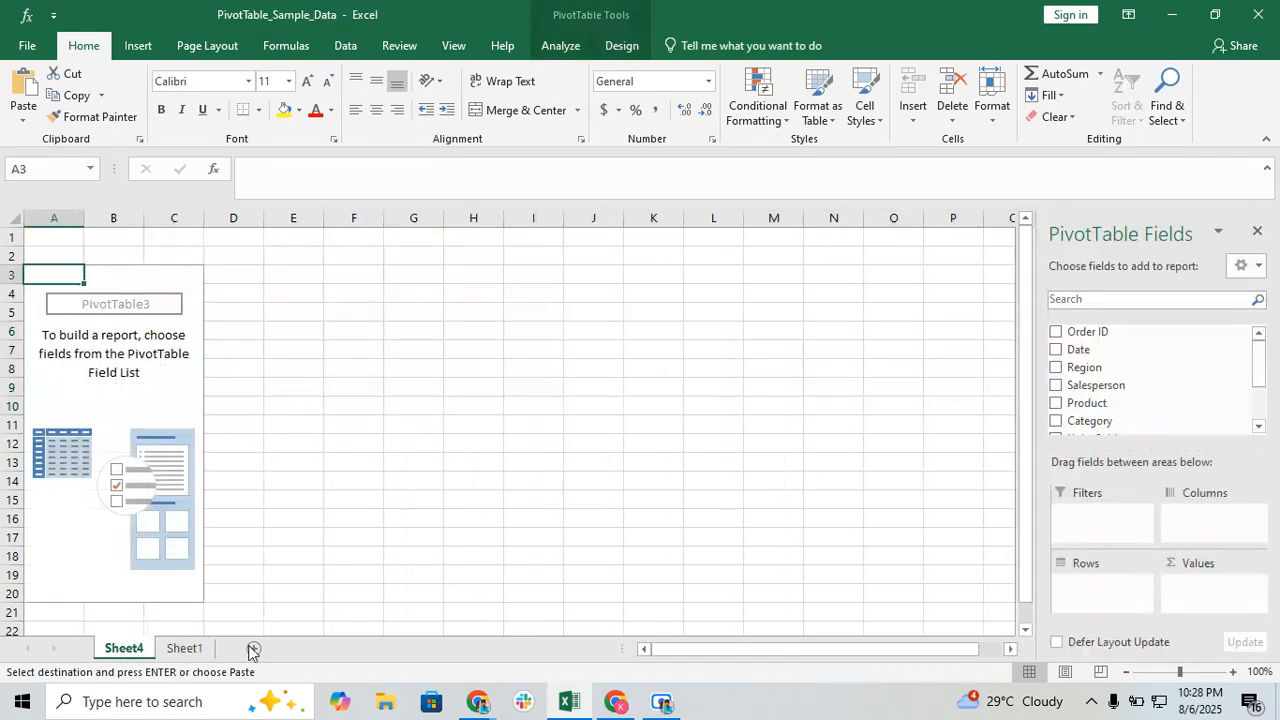
click(594, 393)
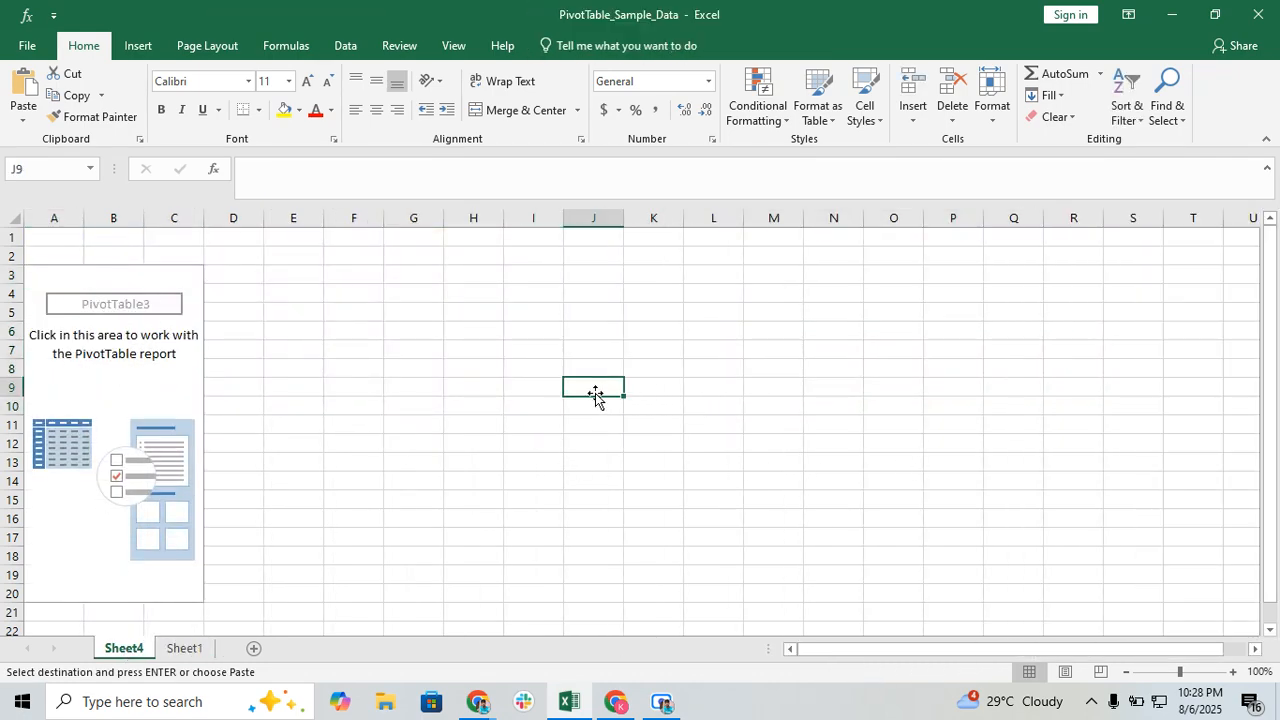
key(ctrl+v)
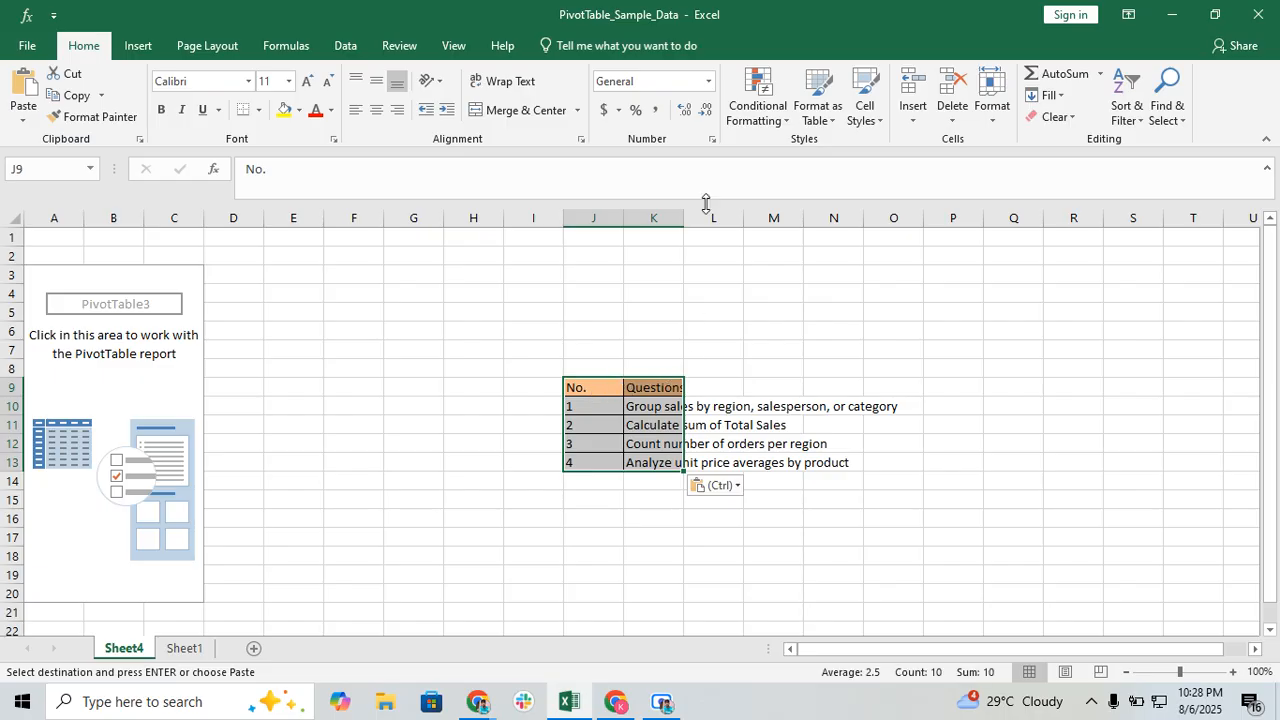
double_click(684, 218)
click(734, 251)
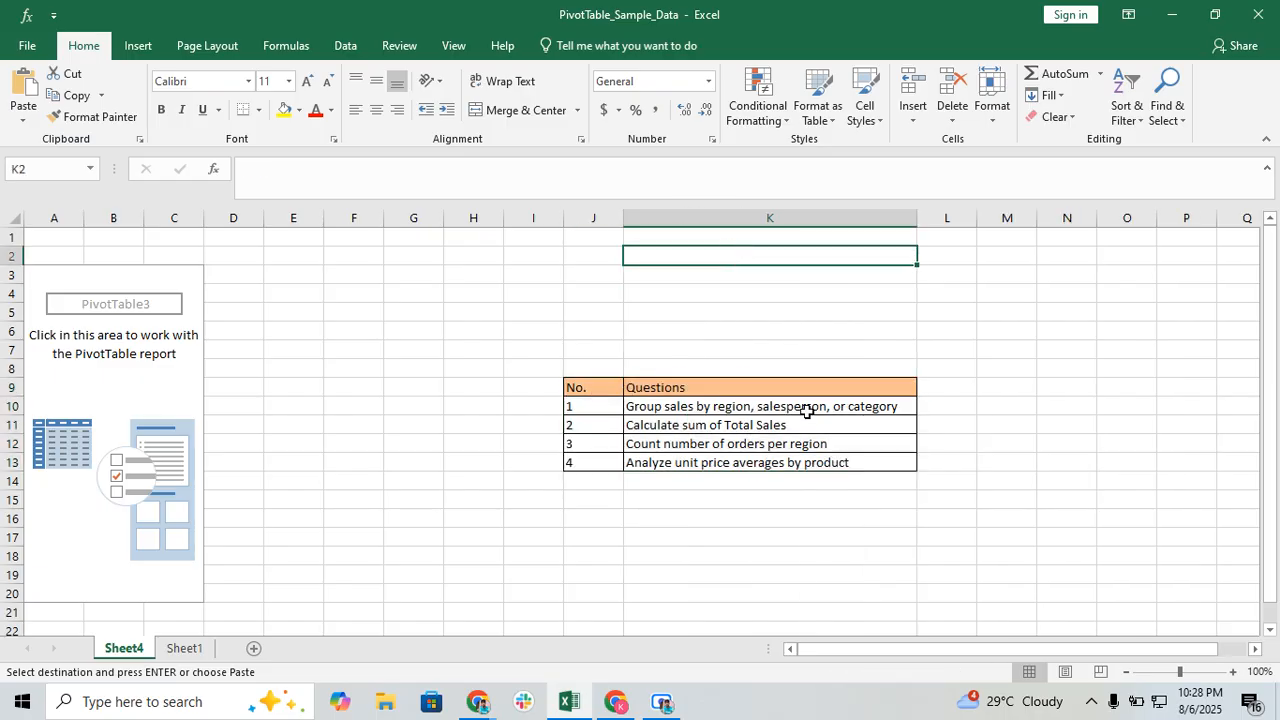
- Add Region to the PivotTable's rows and Total Sales to its values to group sales by region
click(169, 404)
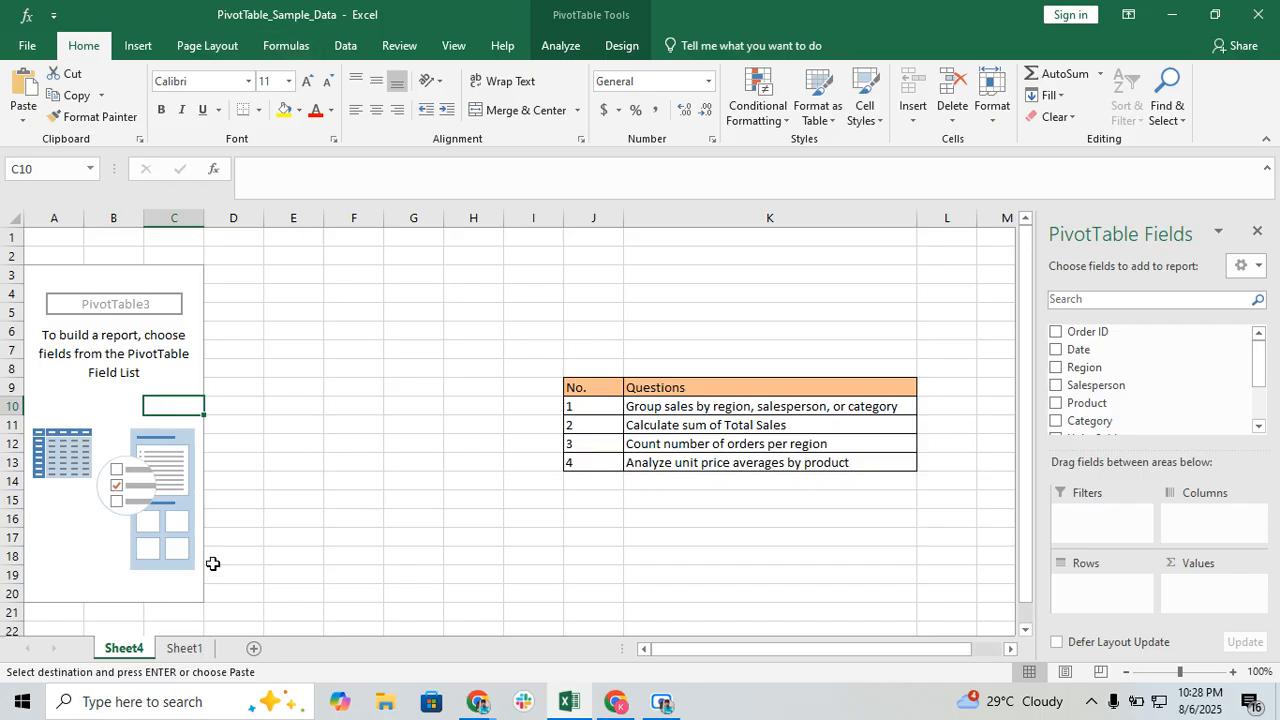
click(198, 651)
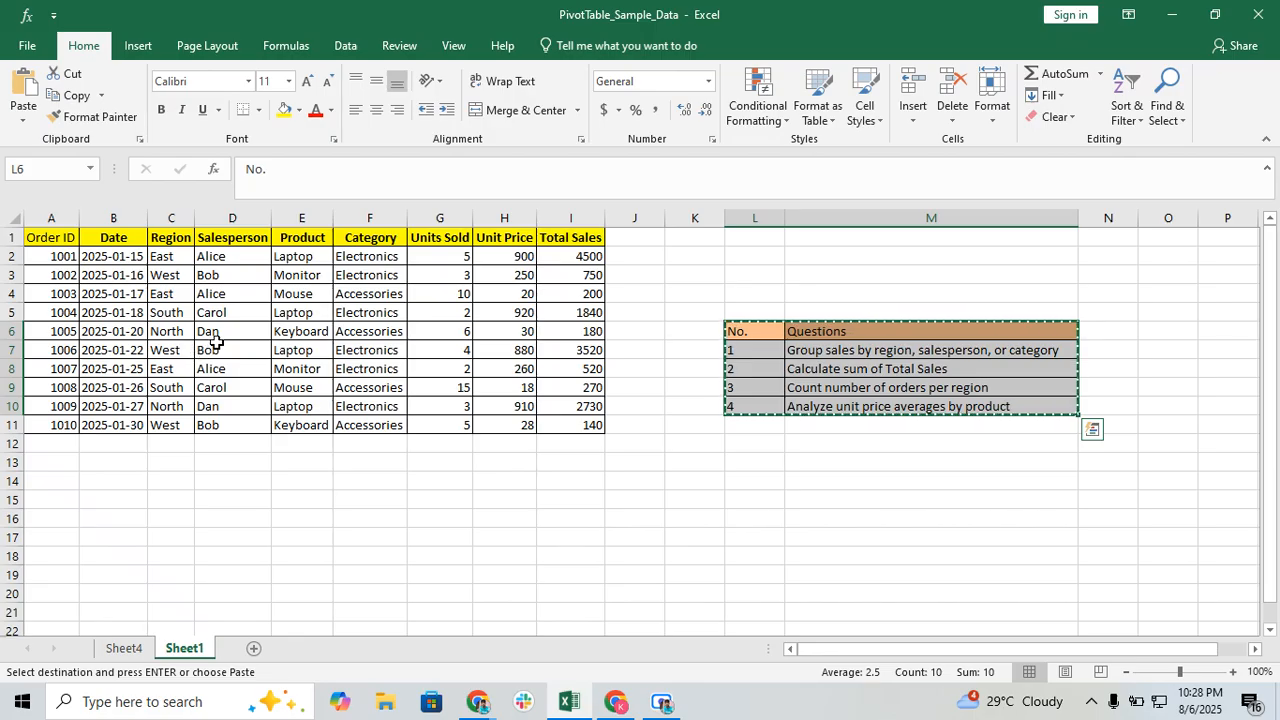
click(910, 354)
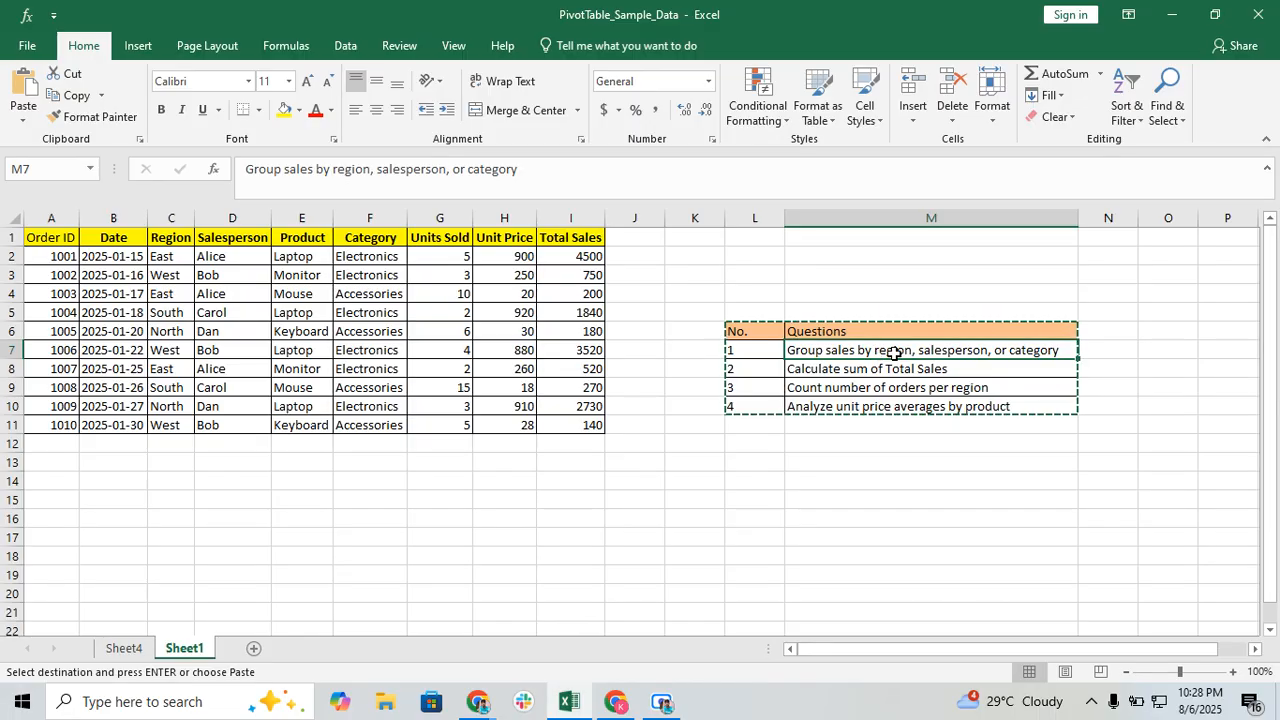
click(580, 257)
click(585, 350)
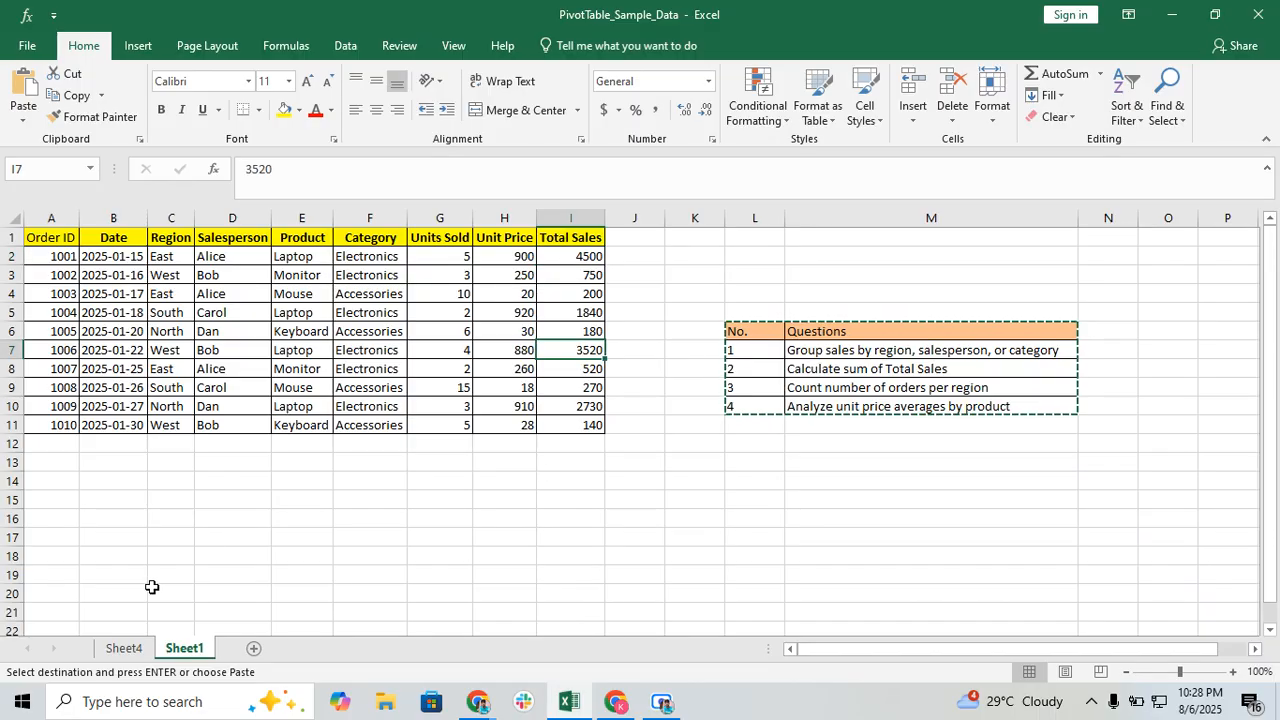
click(124, 648)
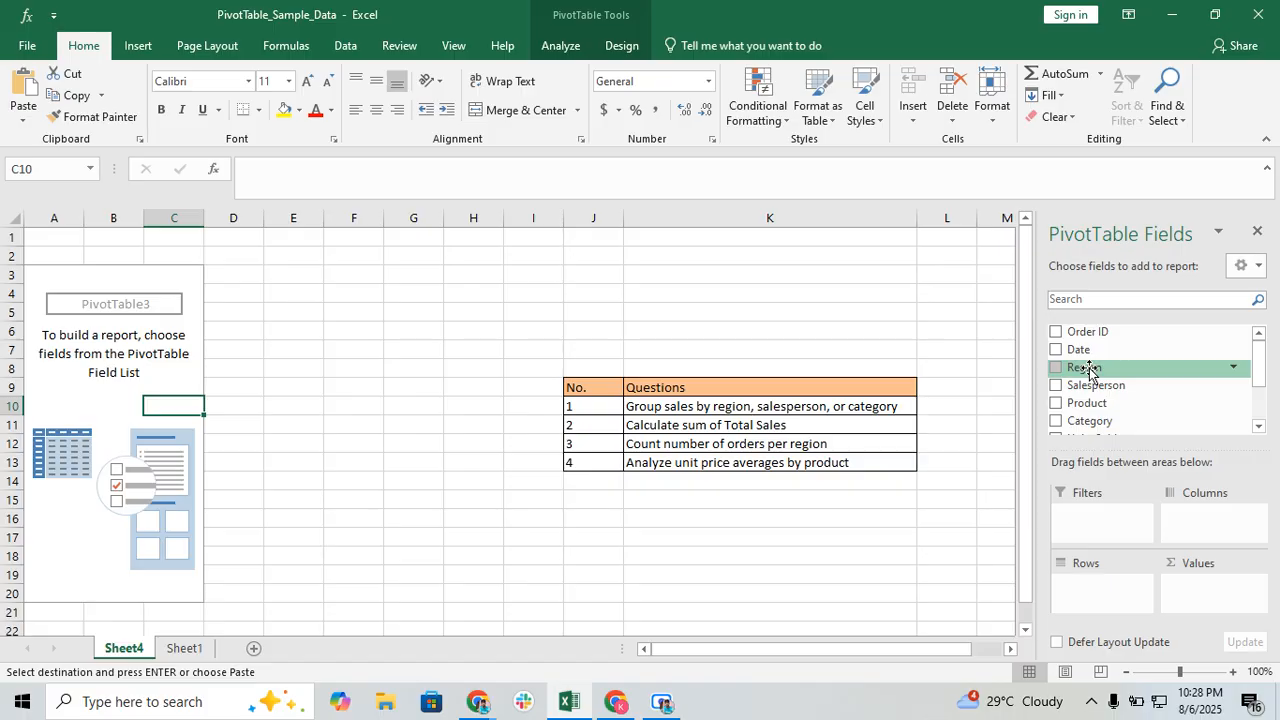
drag(1088, 368, 1092, 585)
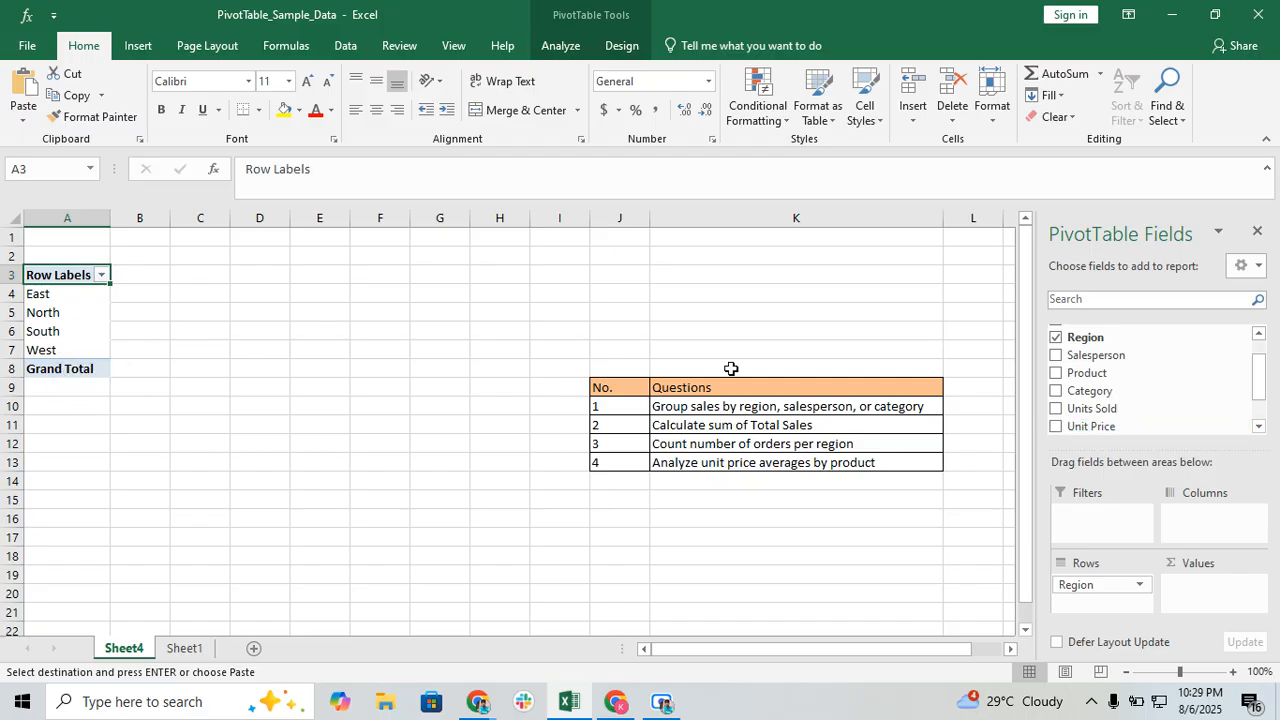
scroll(1110, 400, down, 1)
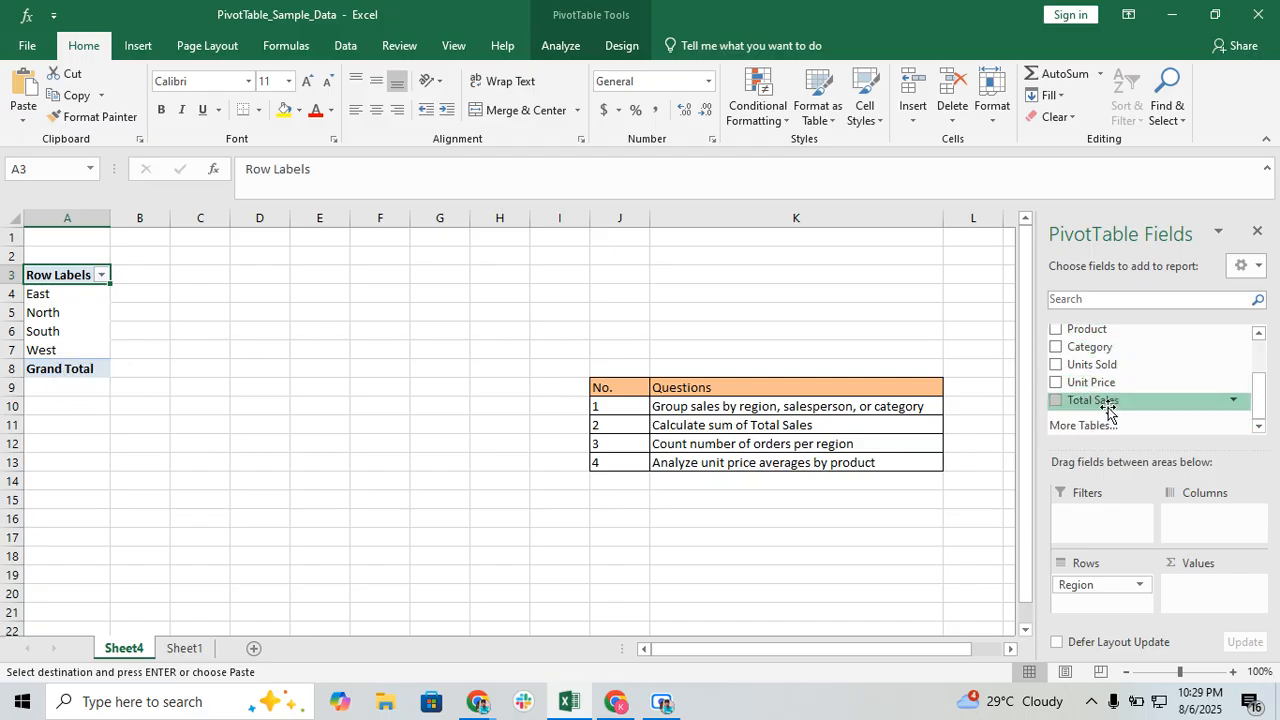
drag(1108, 401, 1199, 595)
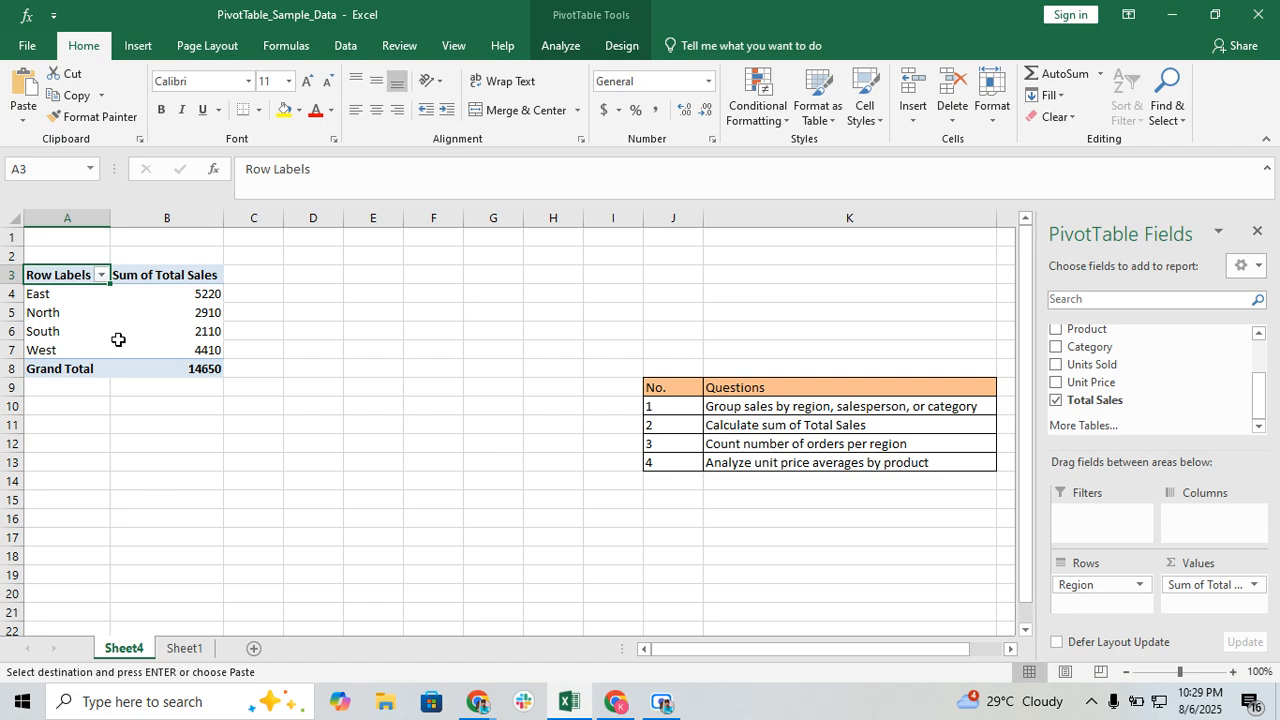
- Check the Region and Unit Price entries in the source data on Sheet1 against the pivot summary on Sheet4
mouse_move(118, 340)
click(184, 648)
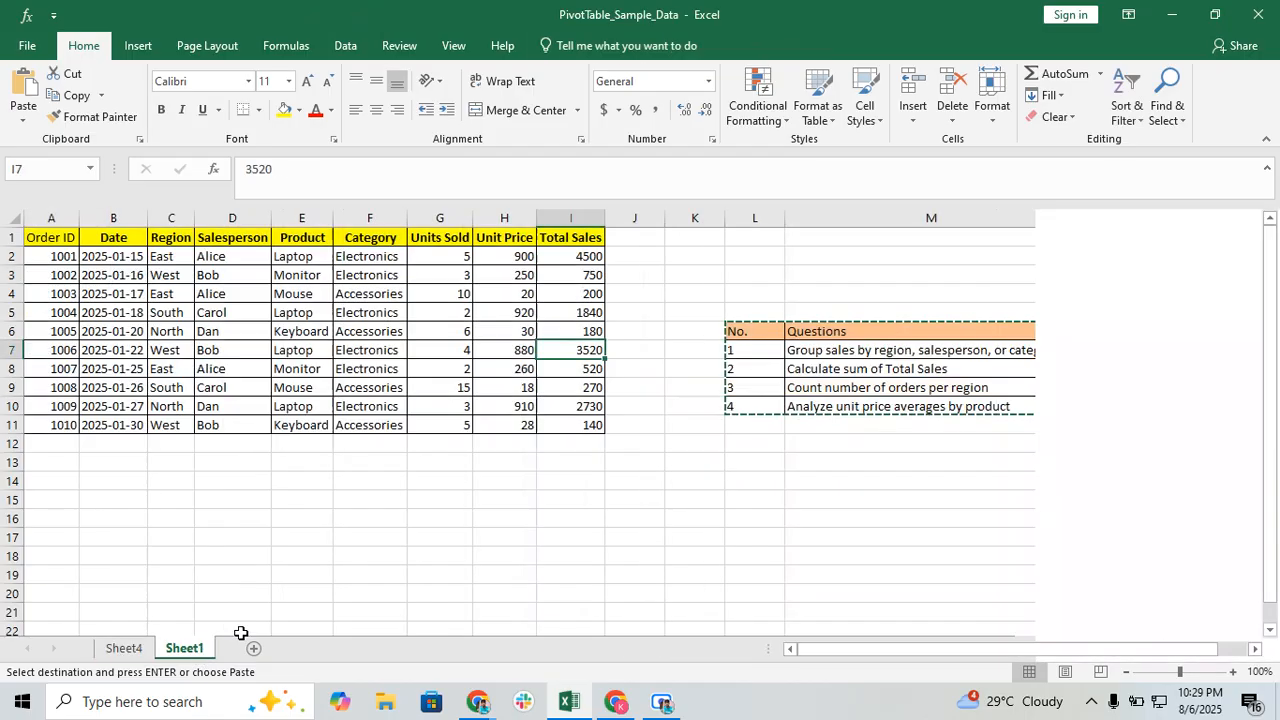
click(177, 257)
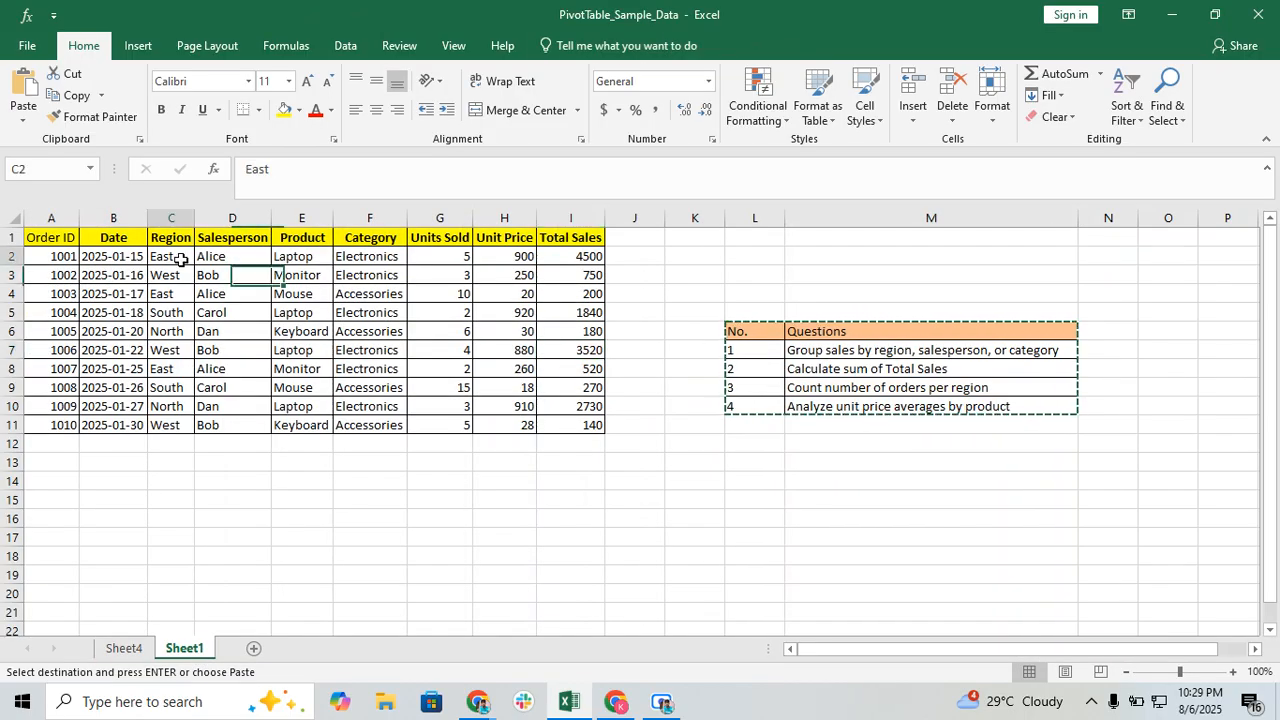
click(171, 333)
click(175, 347)
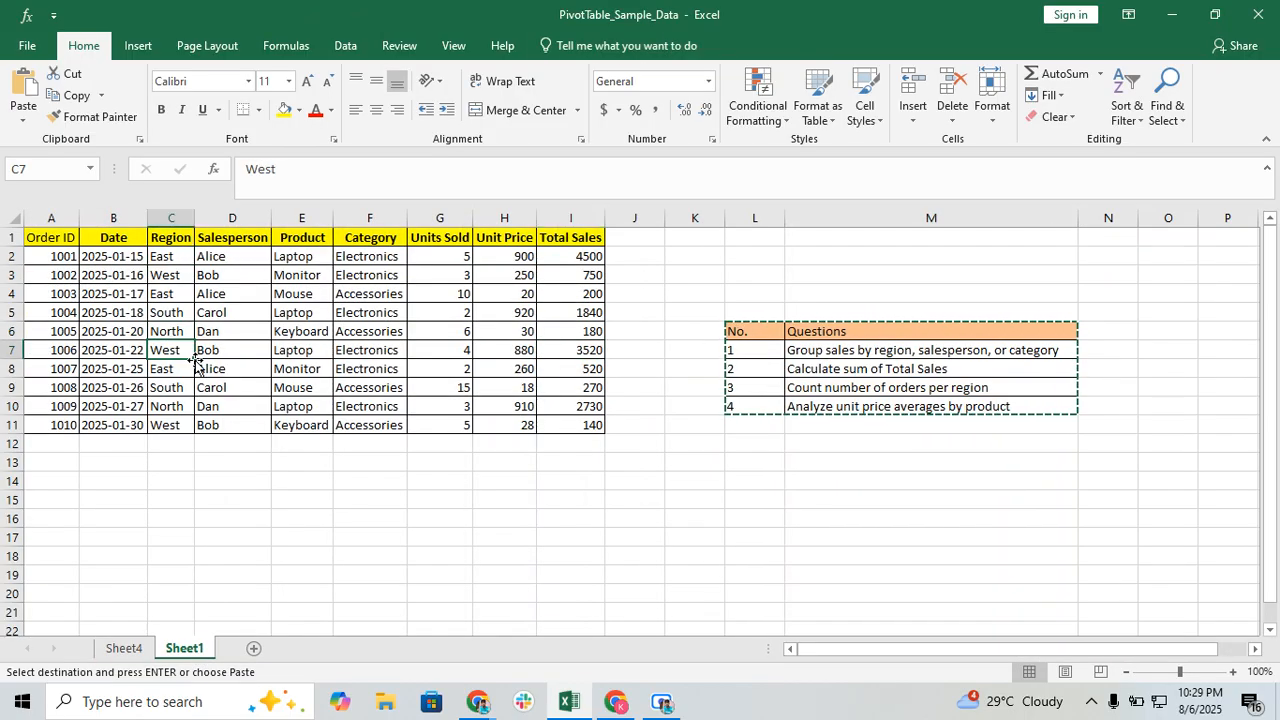
click(514, 259)
click(520, 405)
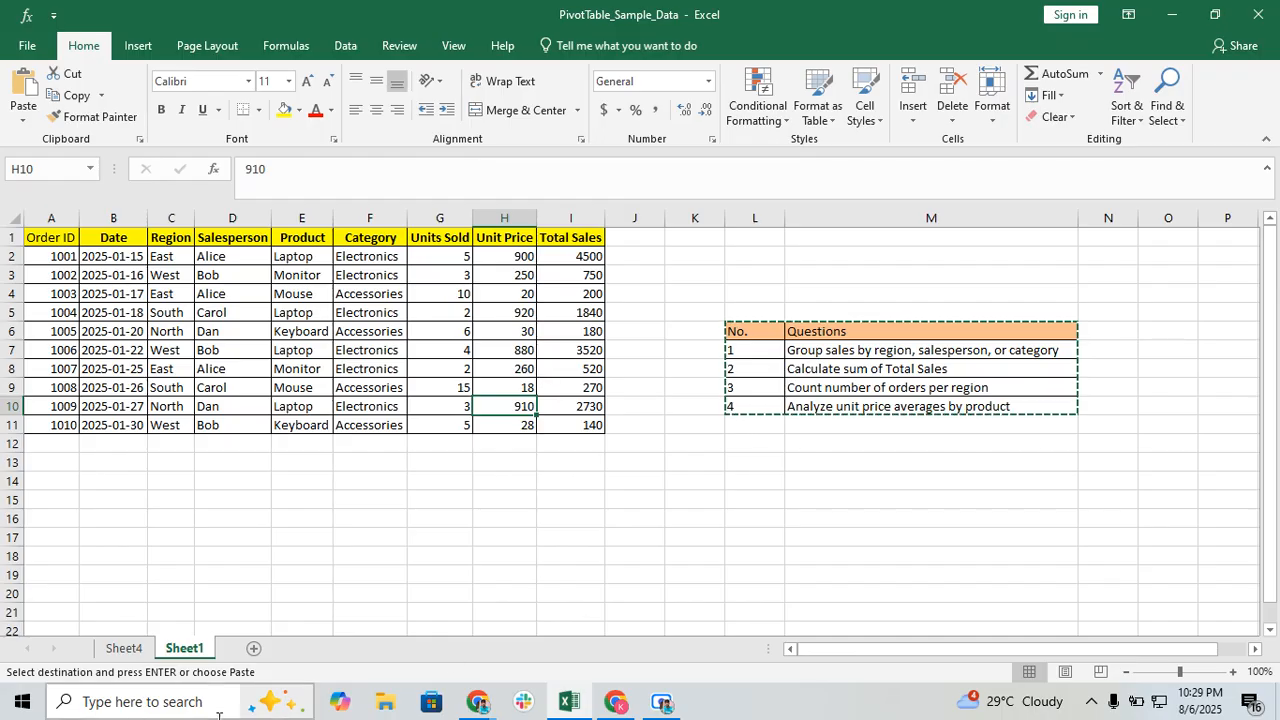
click(145, 648)
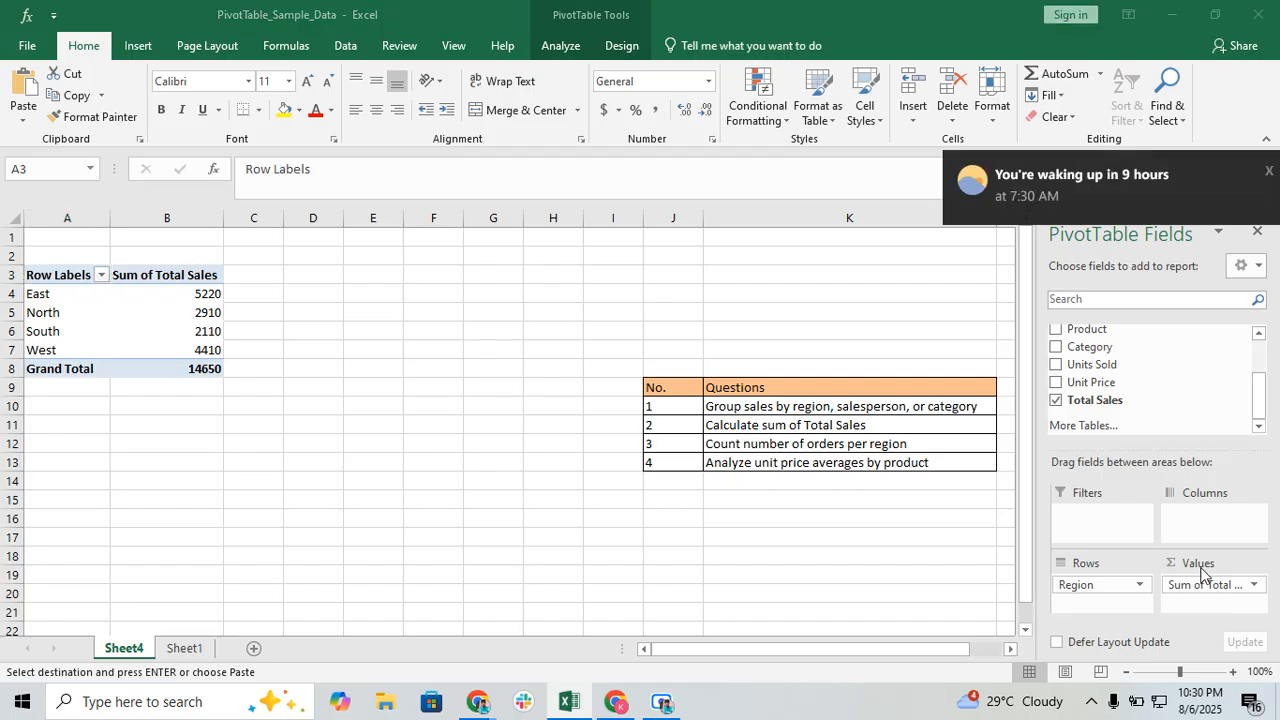
click(1270, 174)
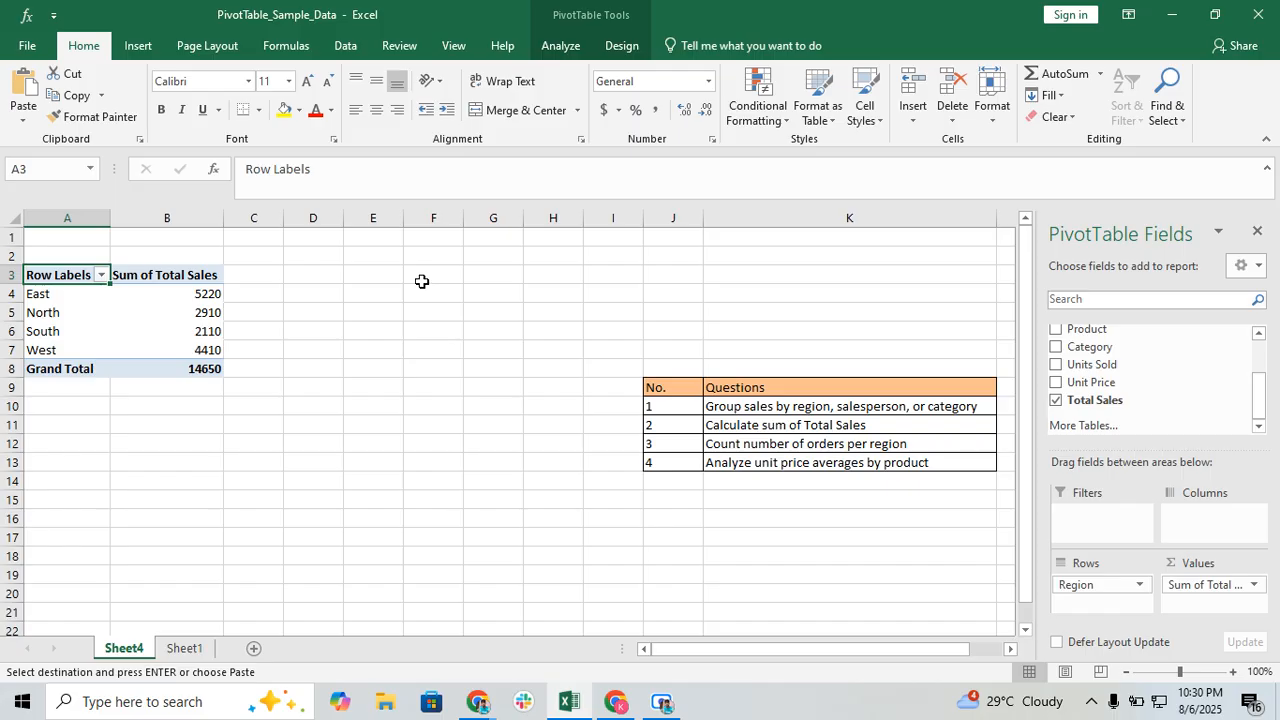
click(661, 701)
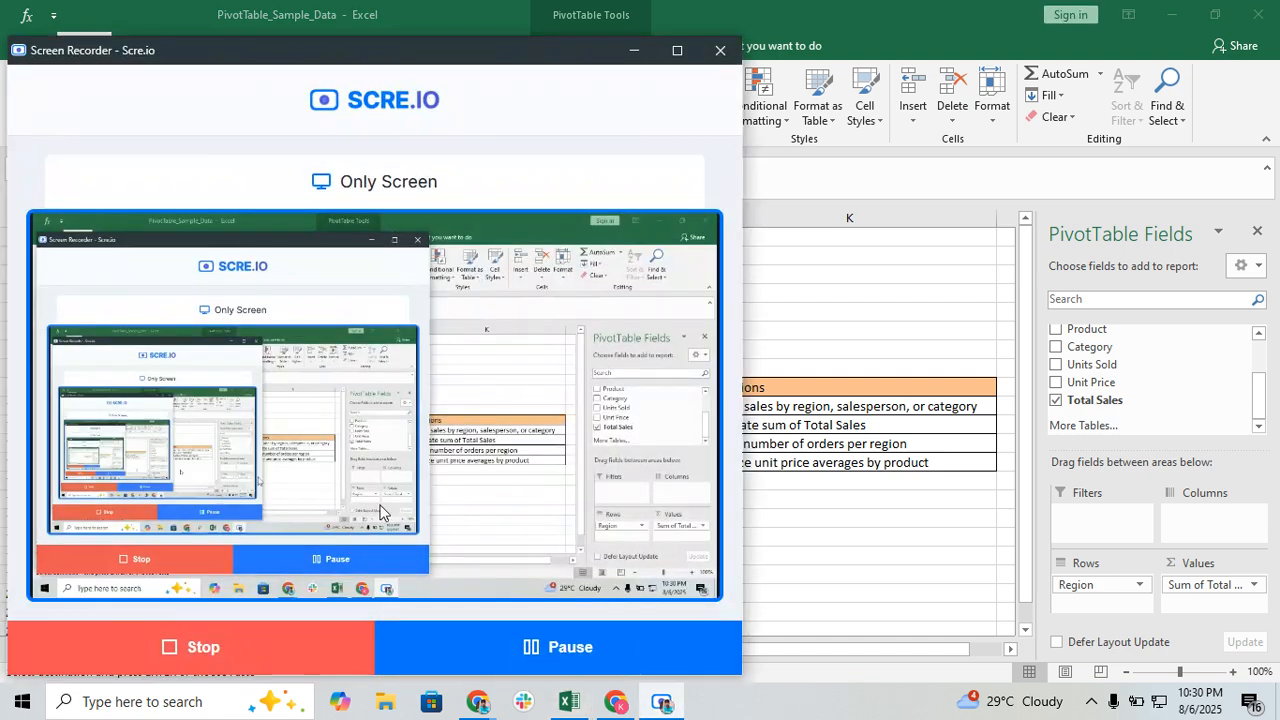
click(634, 651)
click(634, 651)
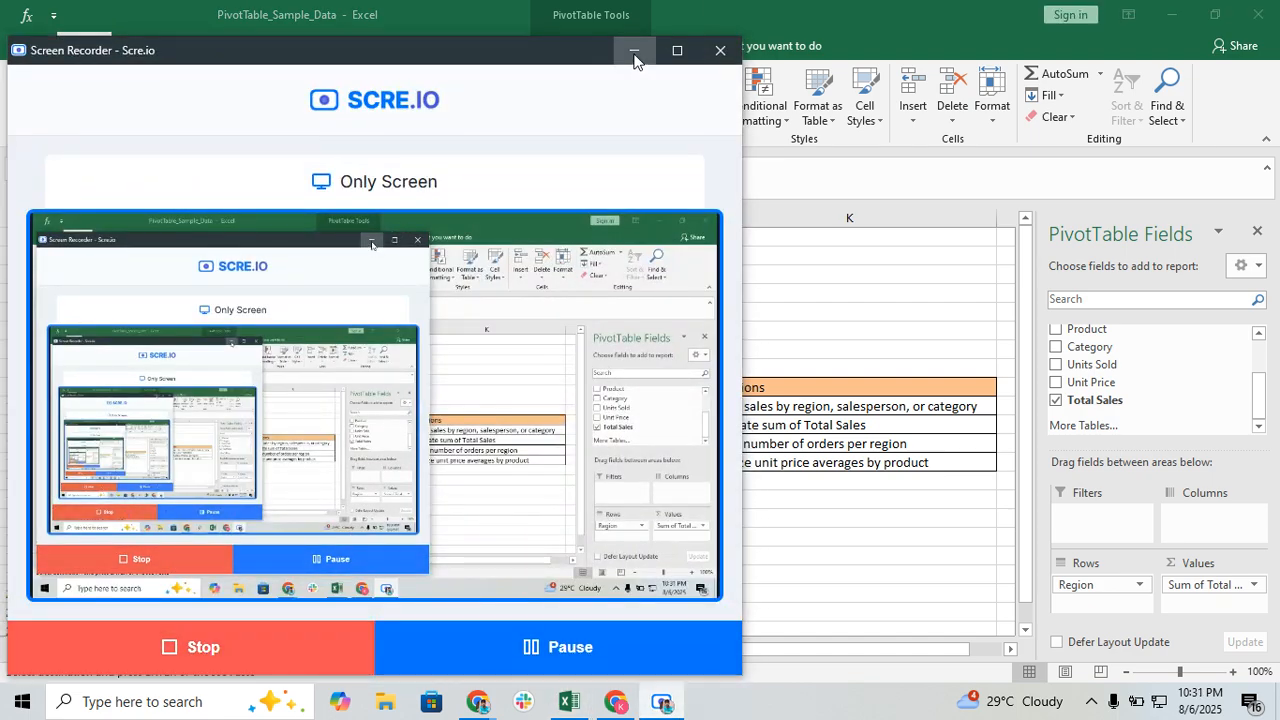
click(634, 52)
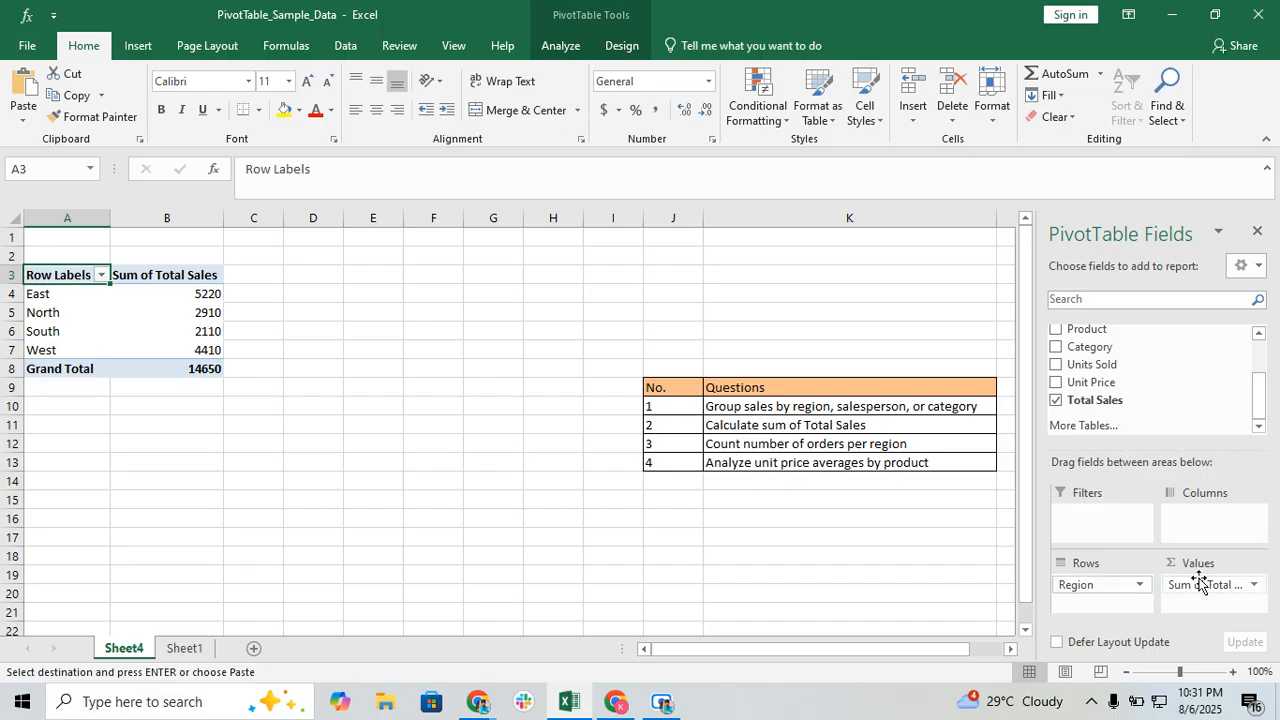
click(208, 279)
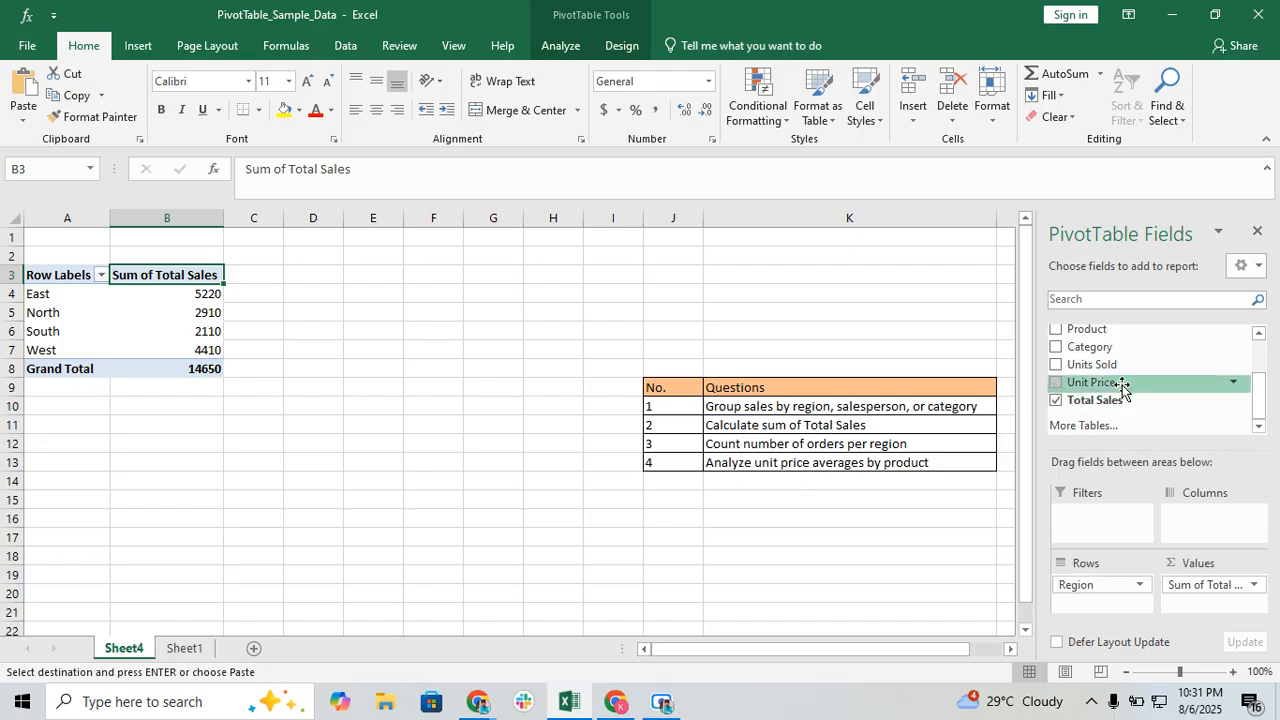
- Add Salesperson and Category to the PivotTable's rows beneath Region, checking the grouping against the source data on Sheet1
scroll(1122, 388, up, 2)
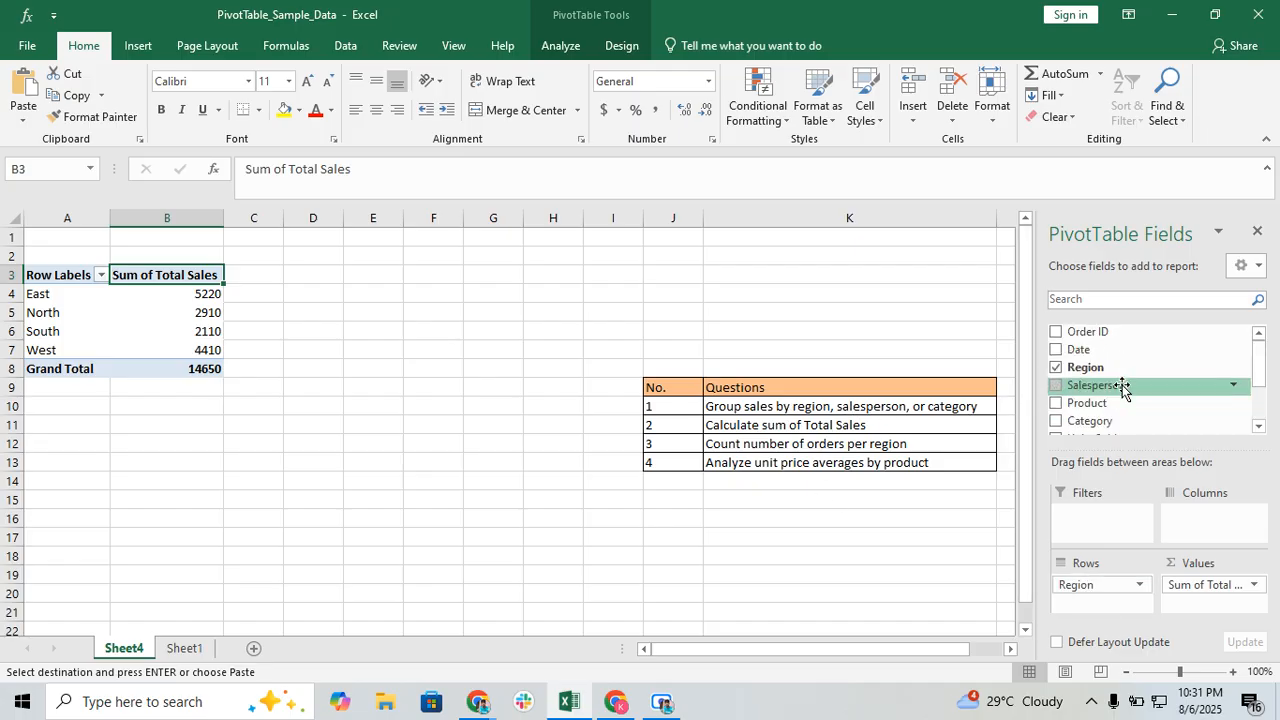
click(1057, 386)
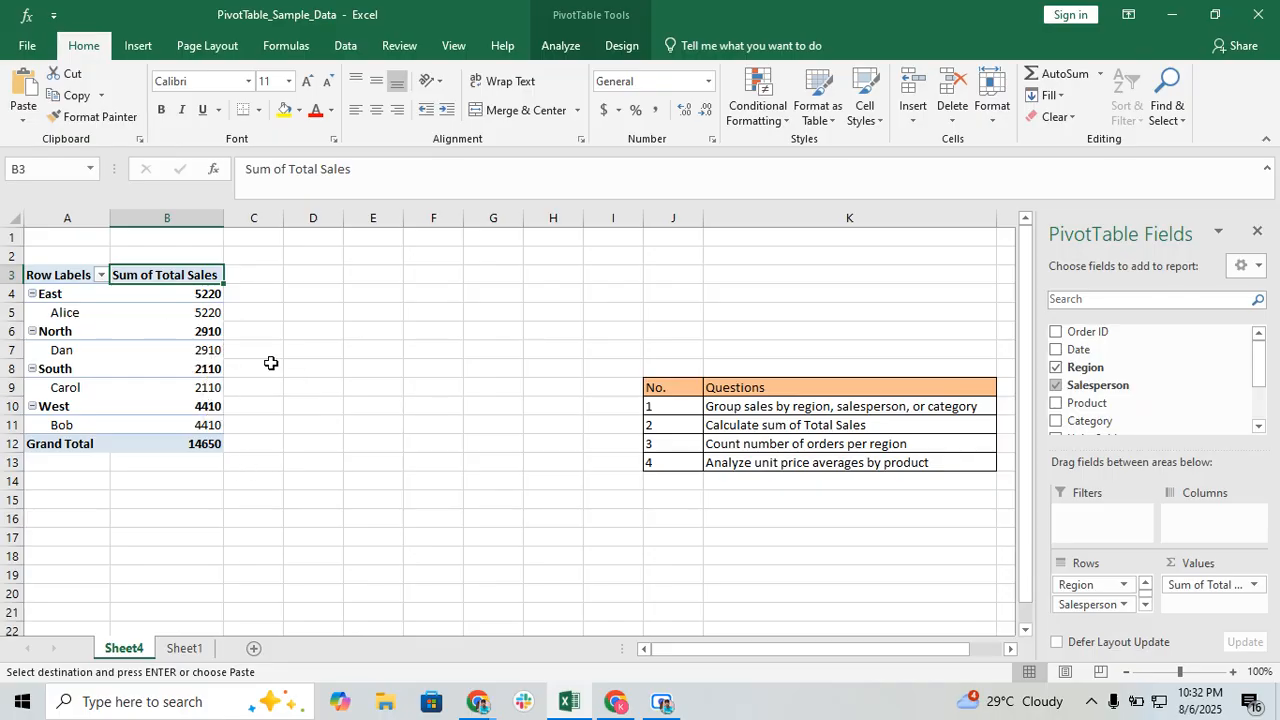
click(192, 648)
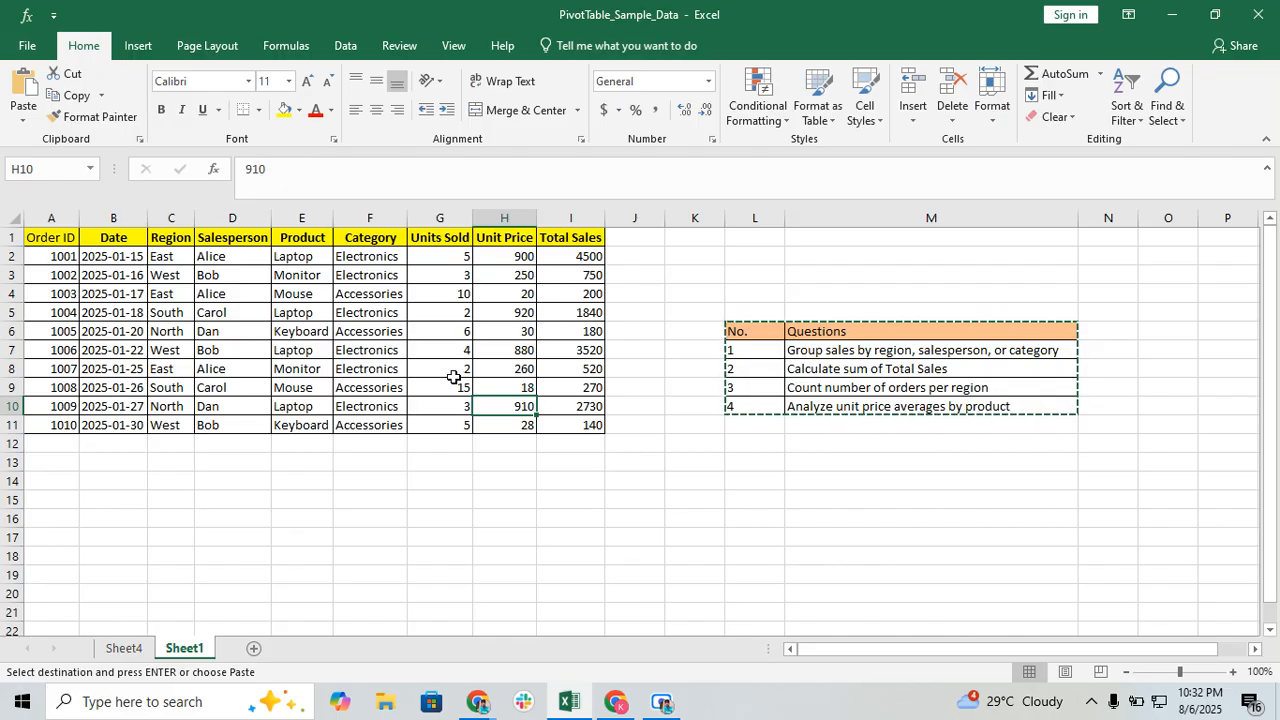
click(126, 648)
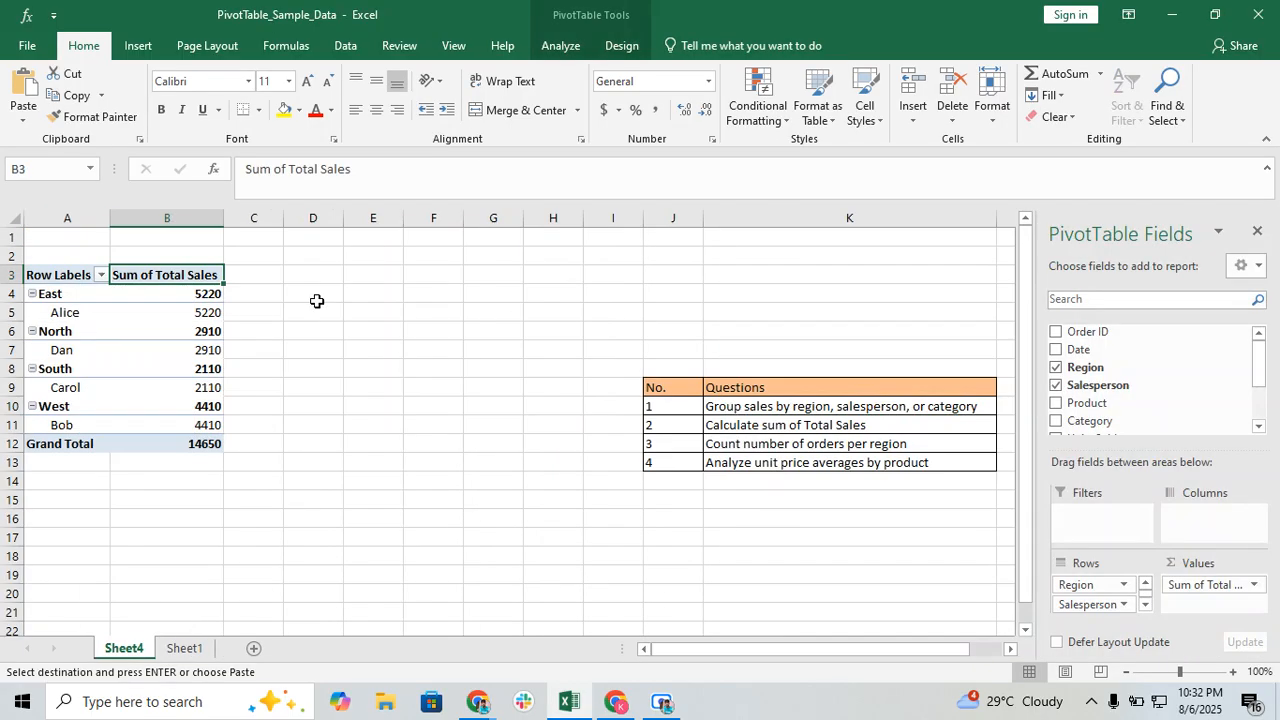
click(1058, 422)
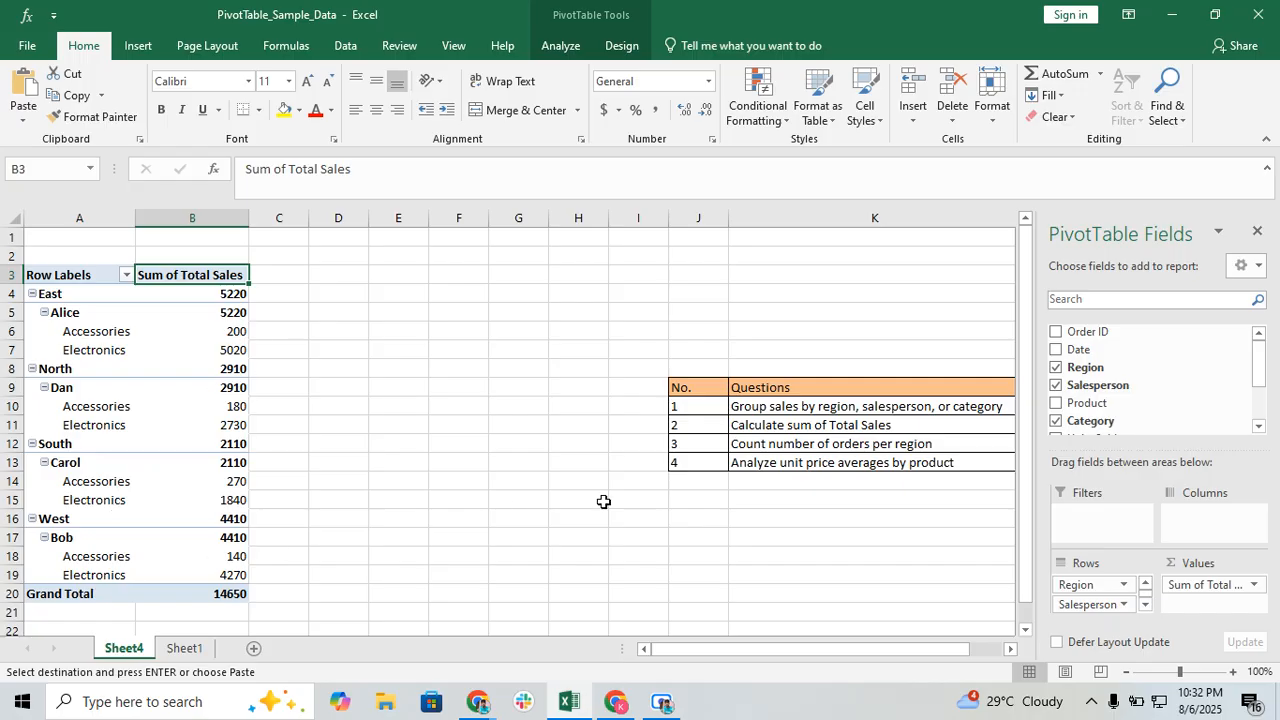
- Replace Salesperson and Category with Product in the PivotTable's rows and add Units Sold to its values
click(1057, 386)
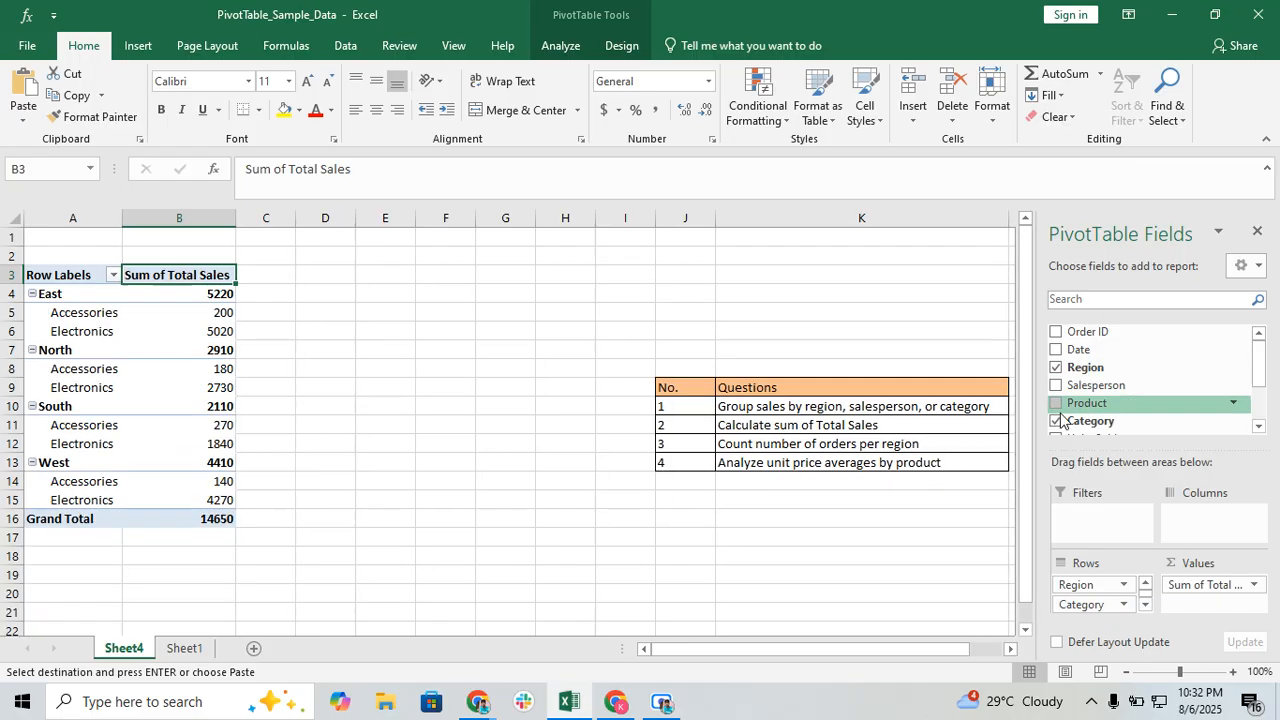
click(1058, 422)
click(1057, 404)
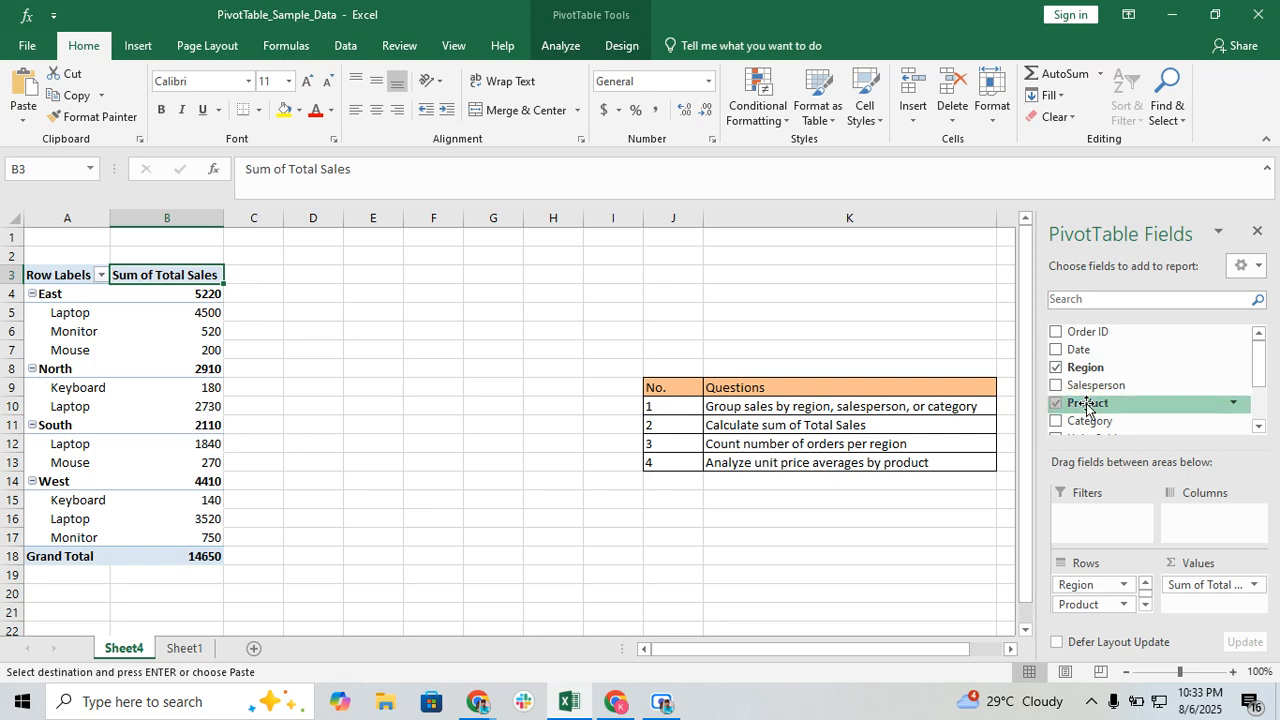
scroll(1100, 370, down, 2)
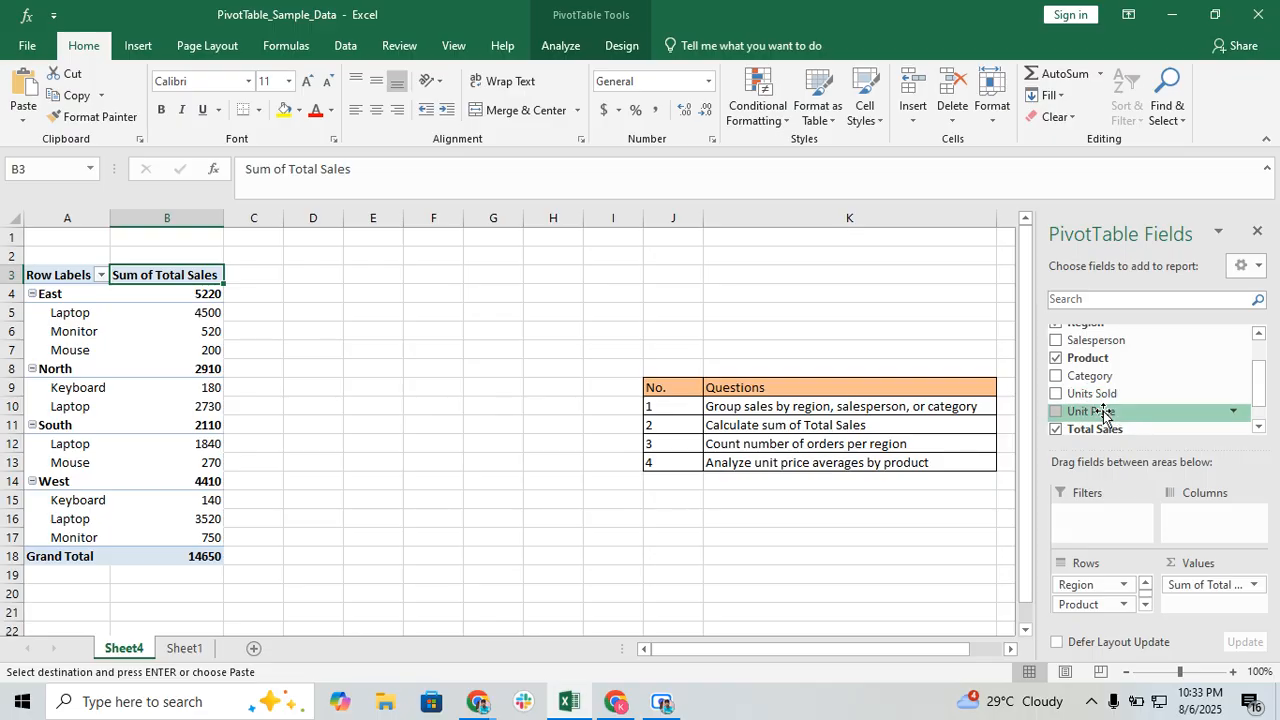
click(1056, 396)
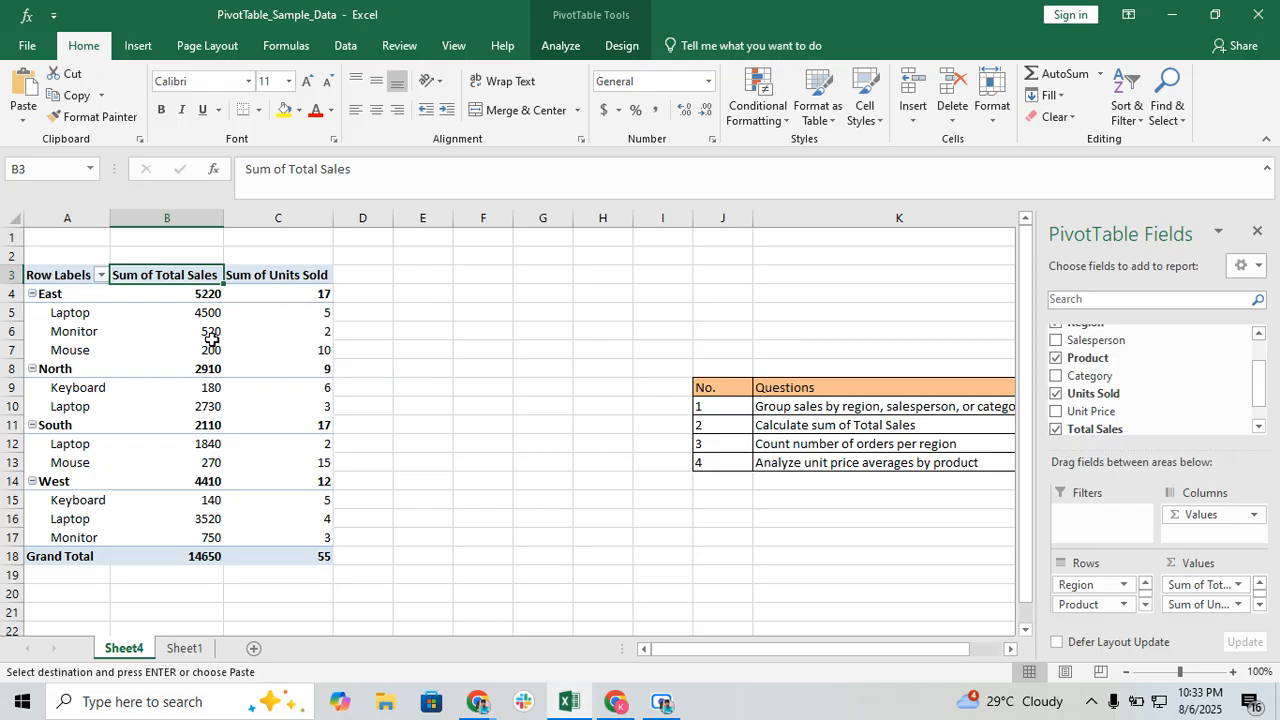
- Examine the units sold for each product in the East and North regions of the PivotTable
click(304, 313)
click(306, 336)
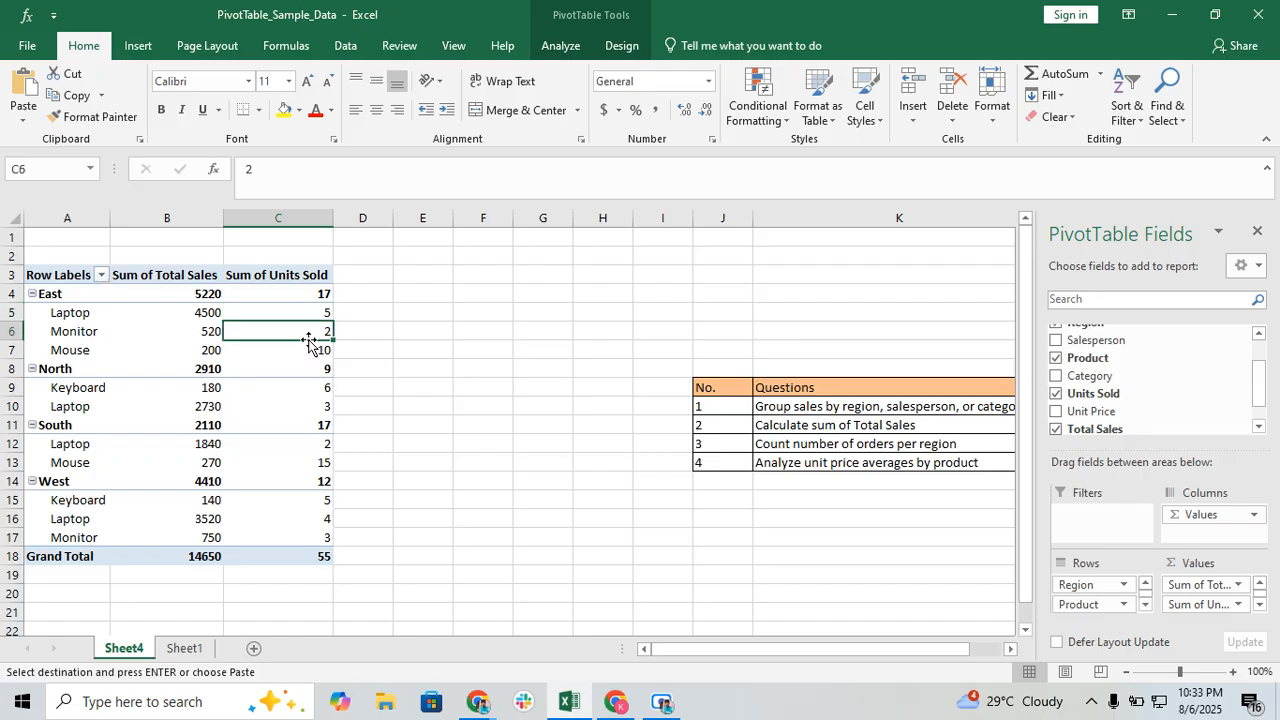
click(270, 347)
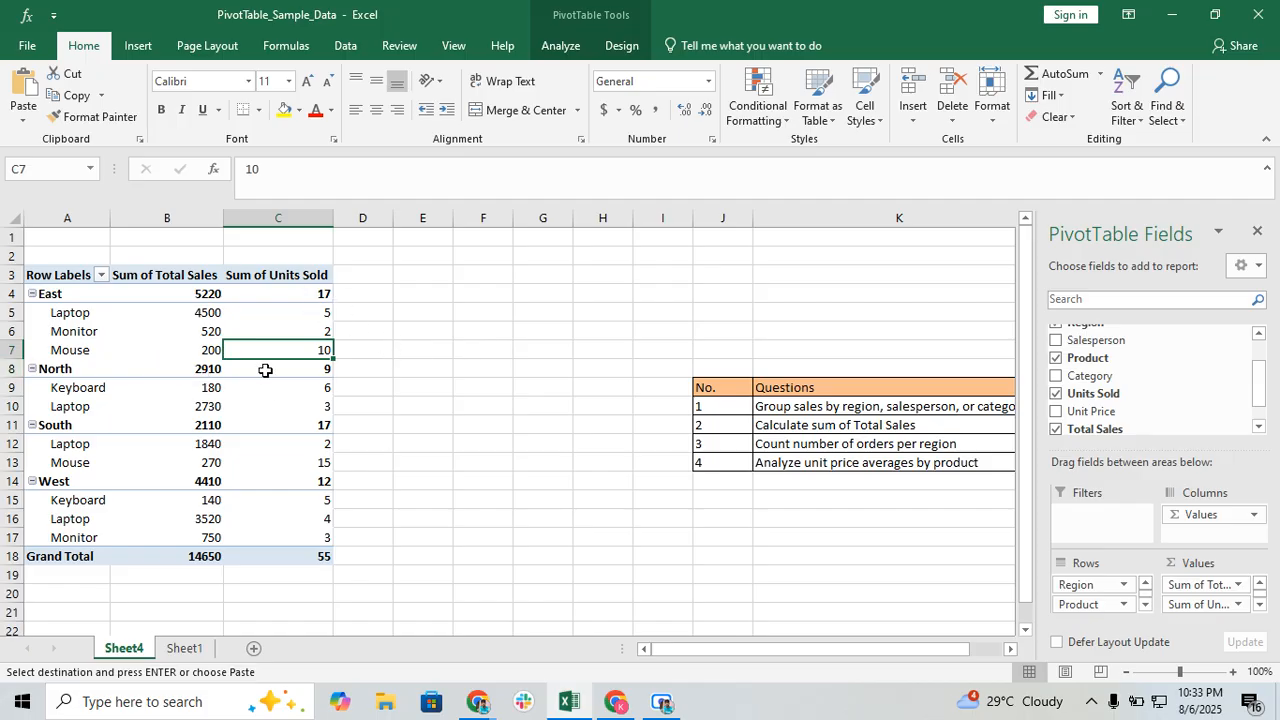
mouse_move(307, 371)
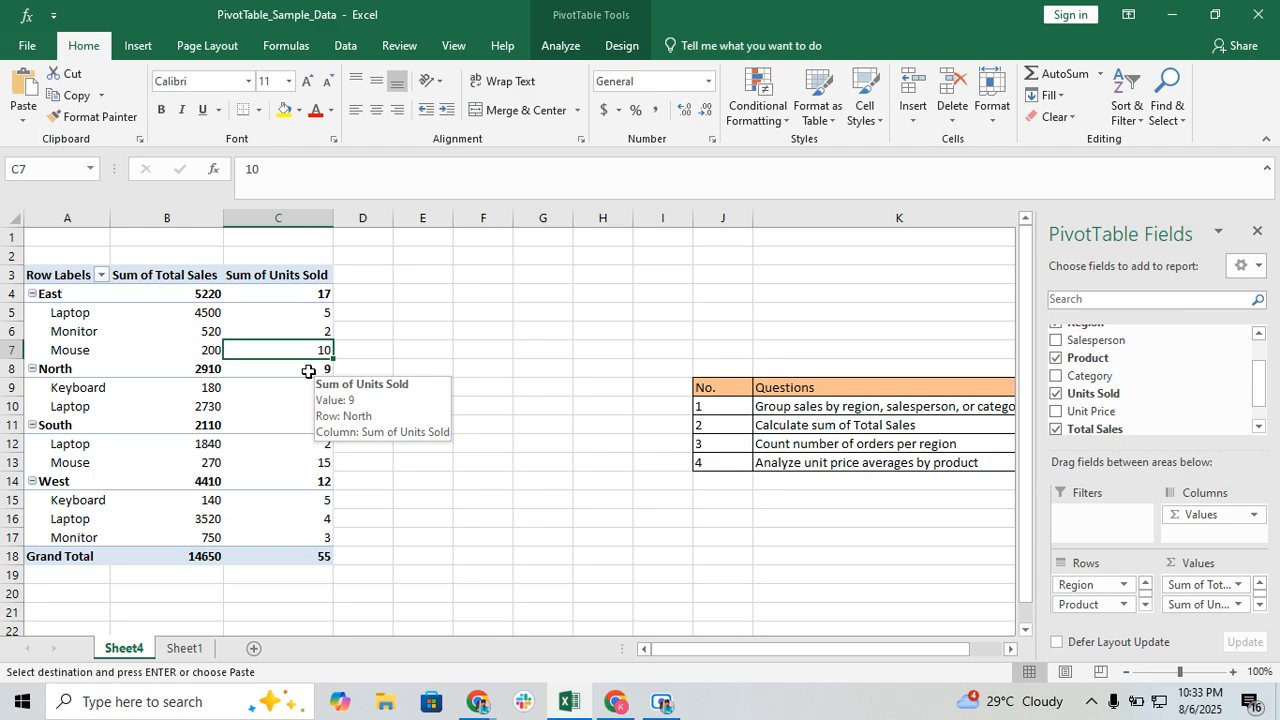
click(322, 366)
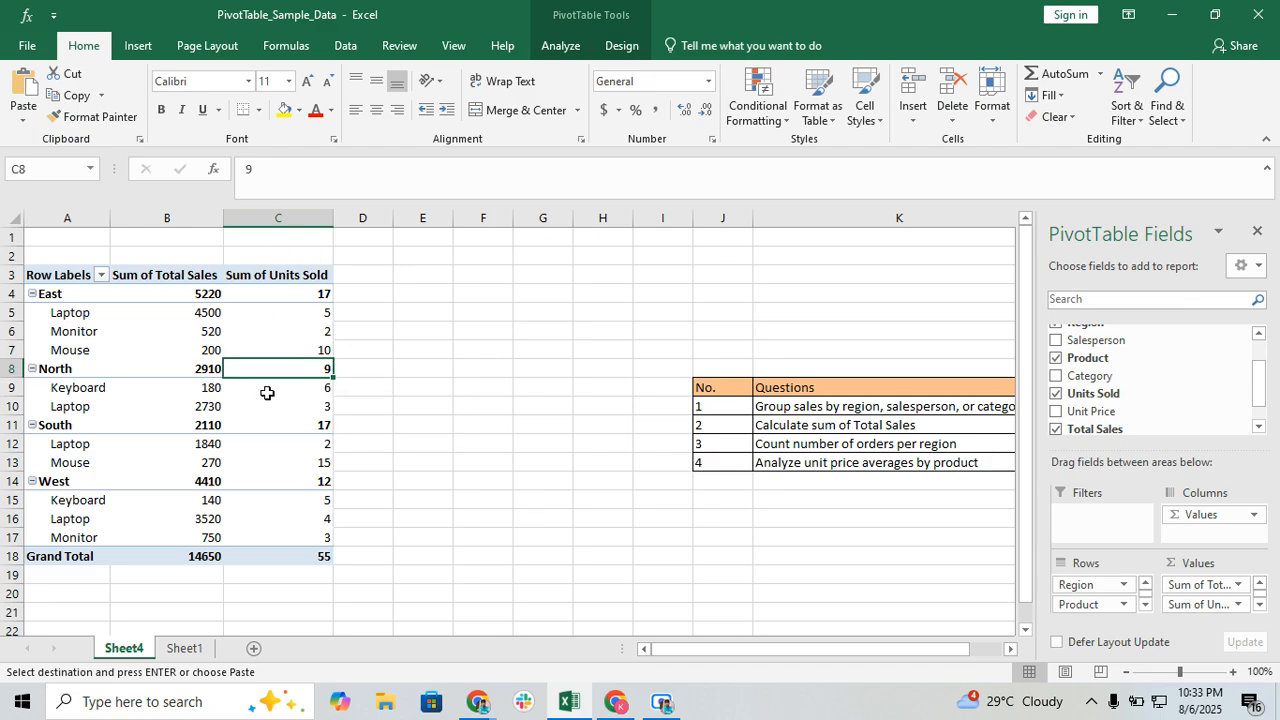
mouse_move(298, 392)
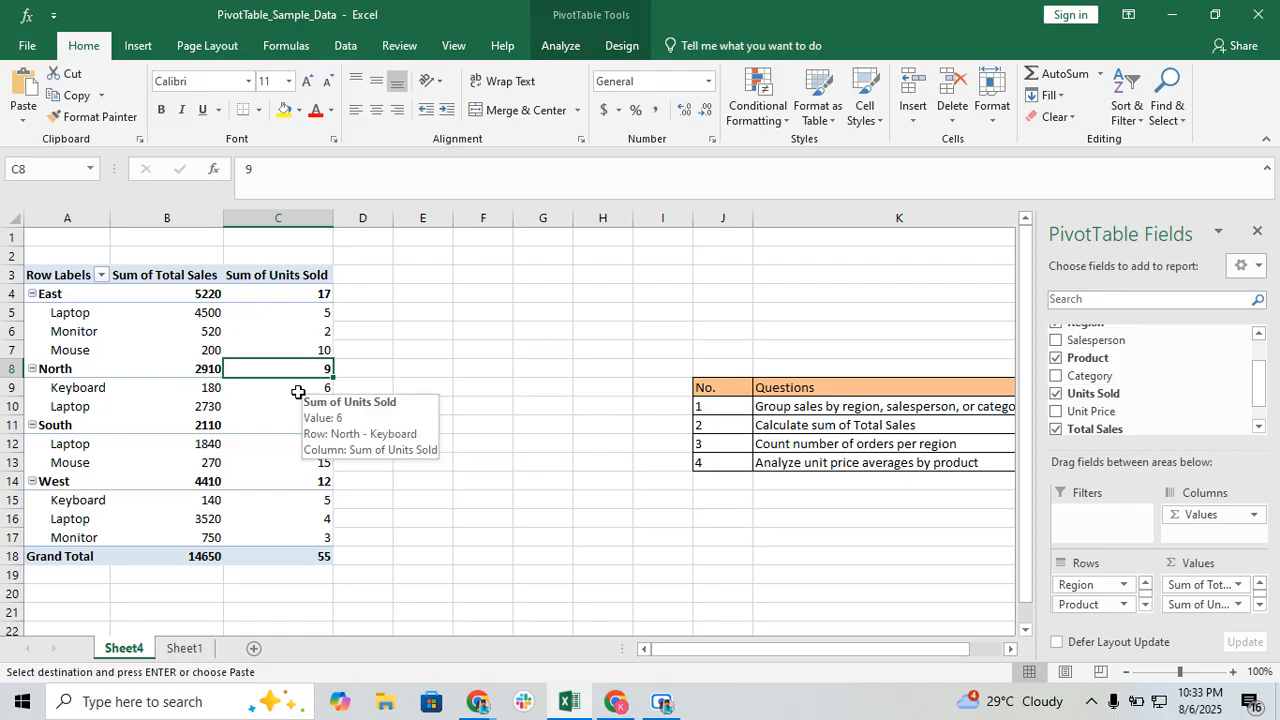
click(155, 389)
click(314, 393)
click(297, 410)
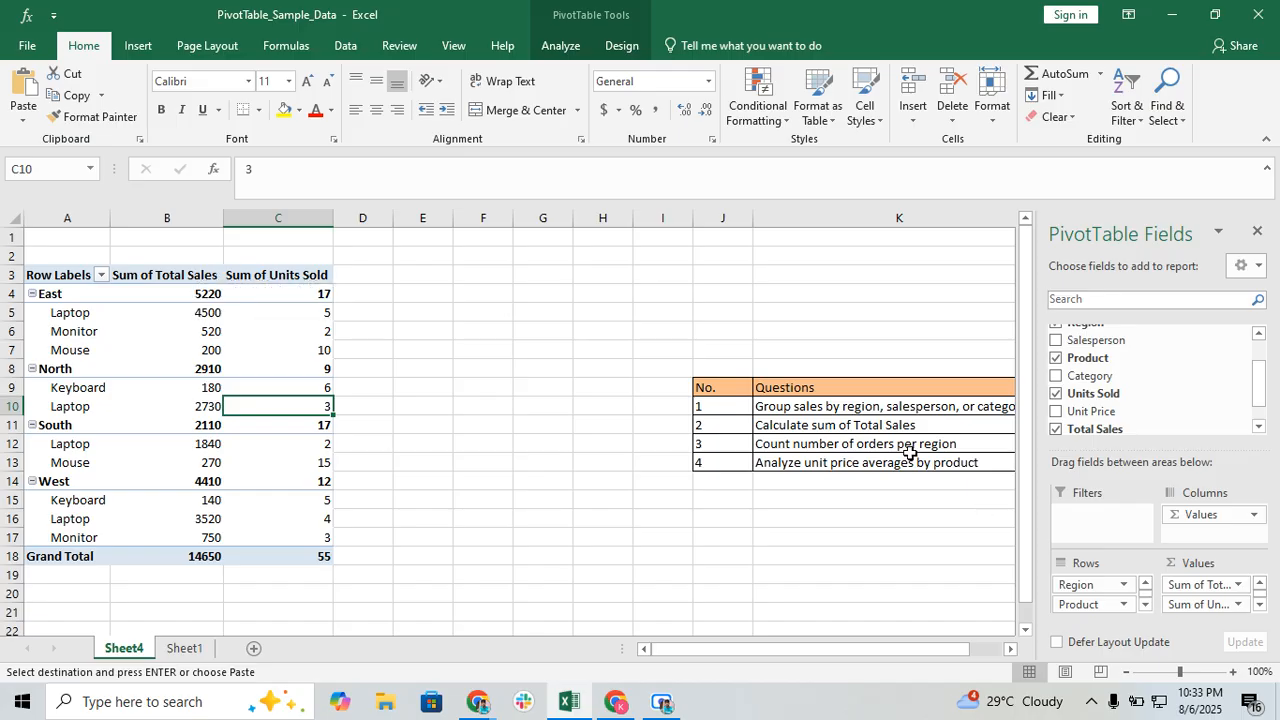
- Compare the questions on total sales and orders per region with the grand total of sales and each region's units sold
click(880, 424)
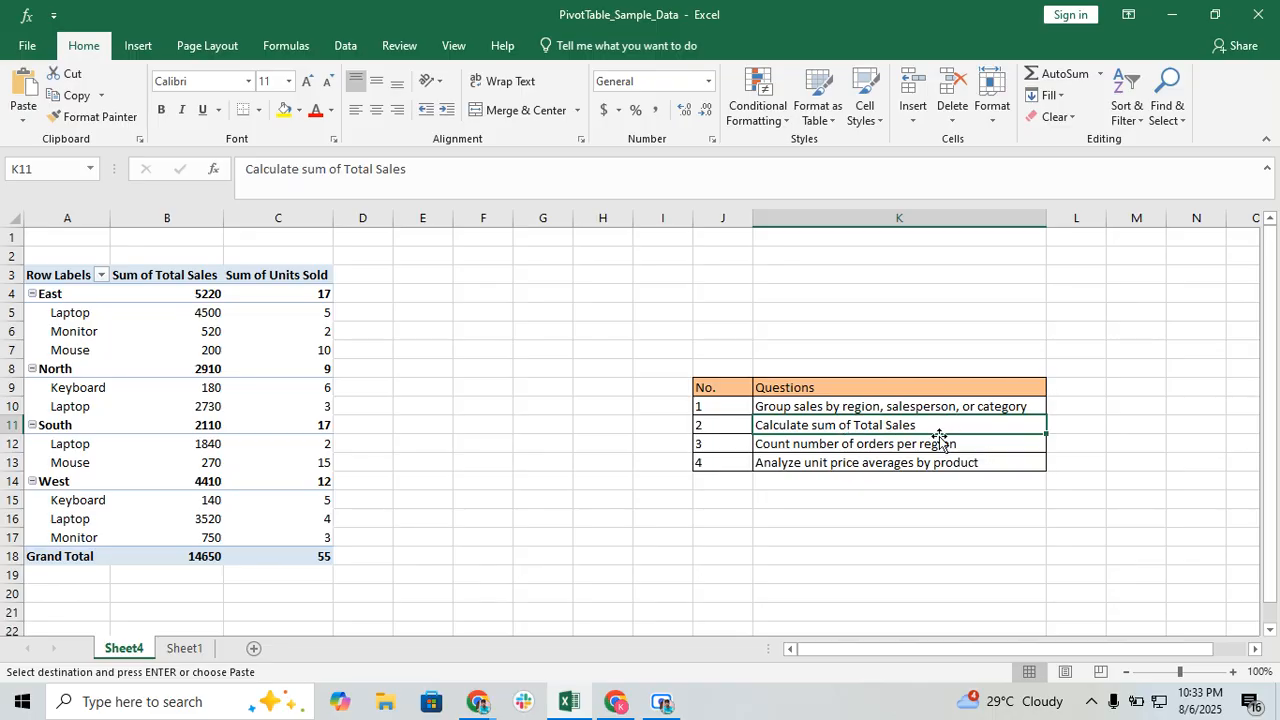
click(170, 557)
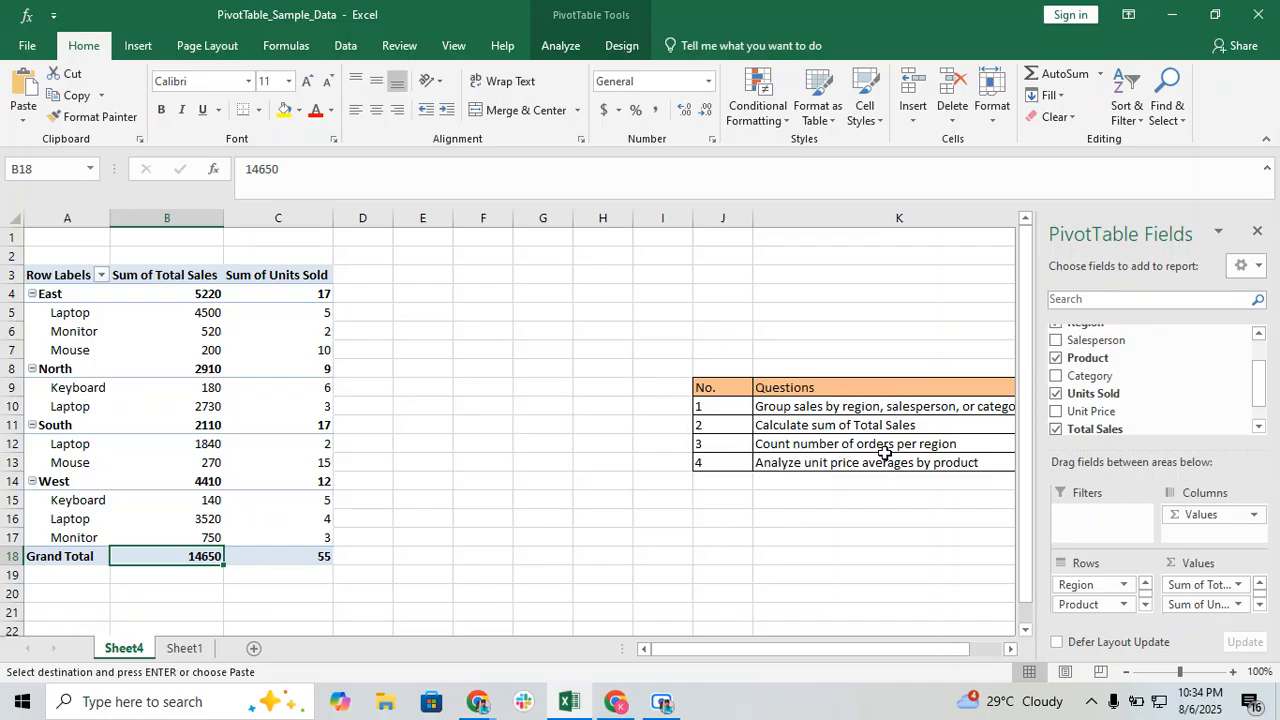
click(312, 293)
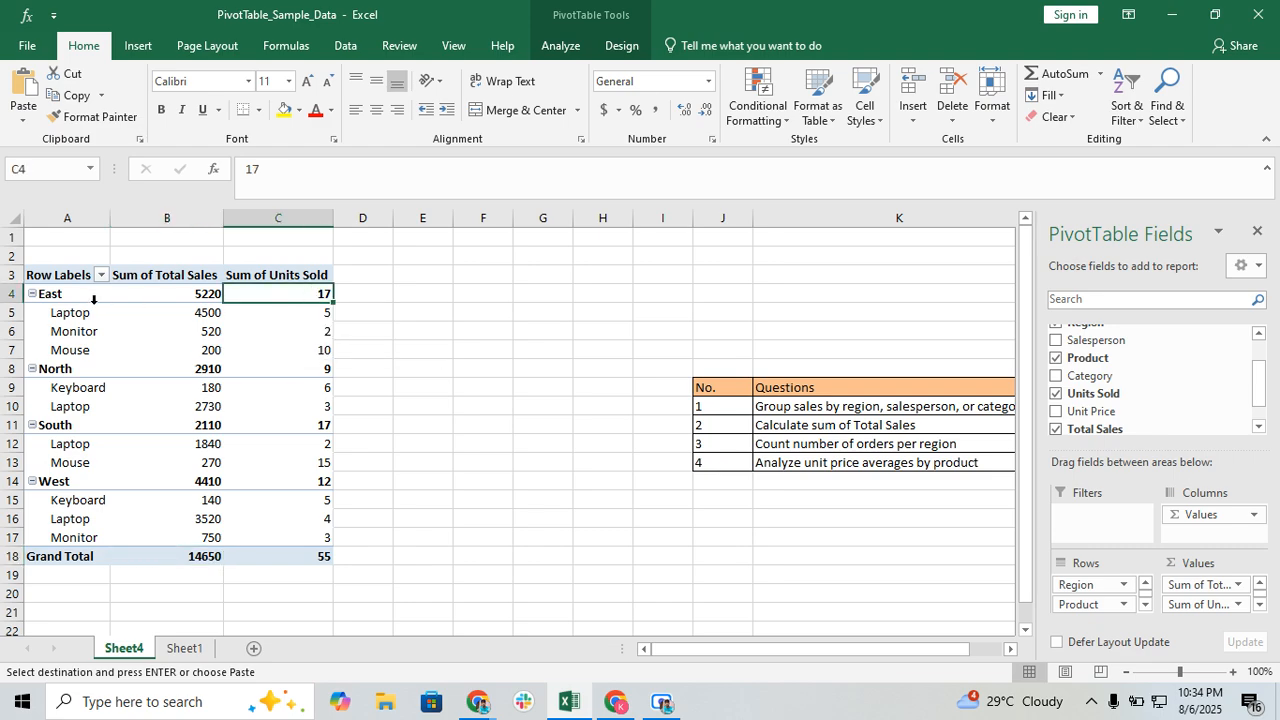
click(329, 362)
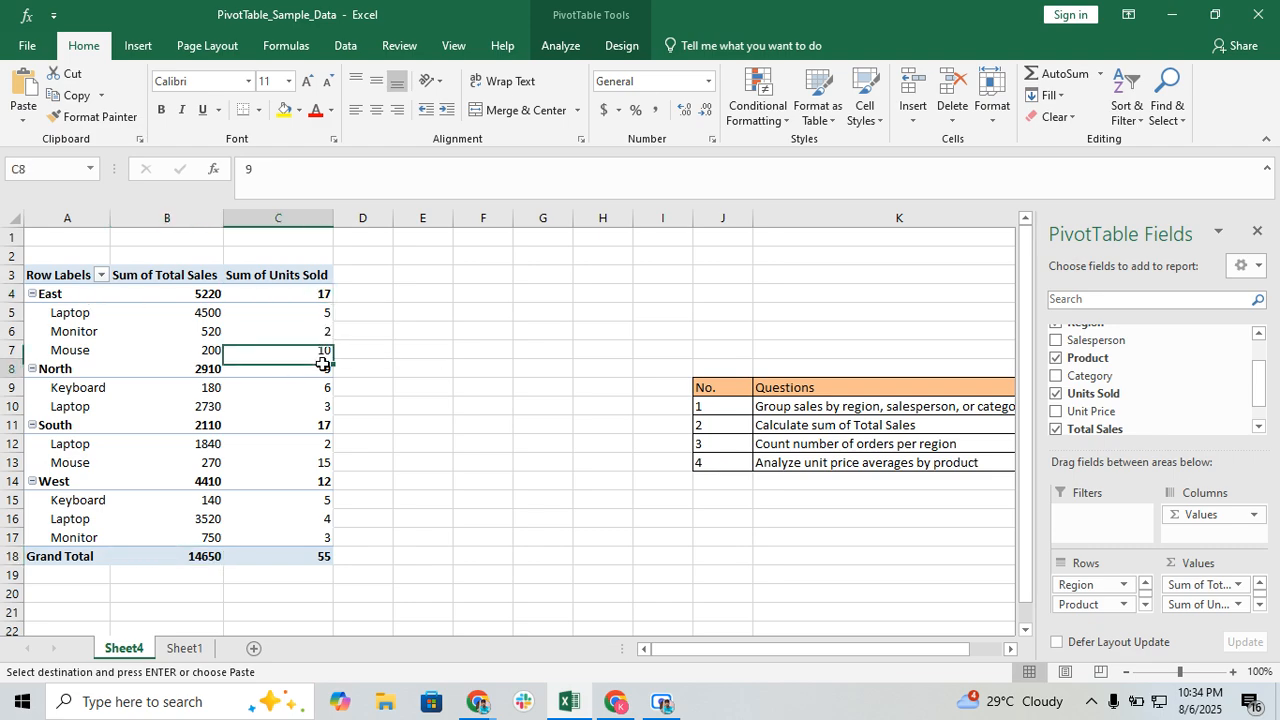
click(327, 425)
click(294, 480)
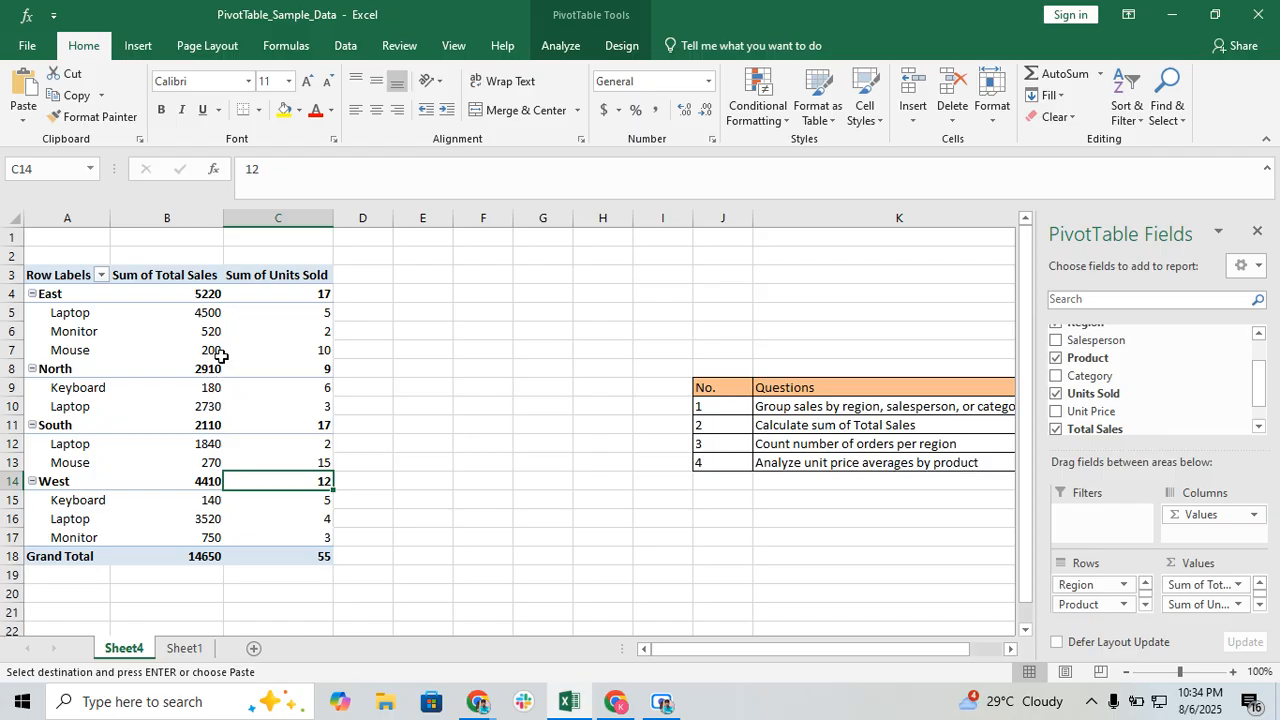
- Change the Total Sales value field to be summarized by Average instead of Sum
click(186, 278)
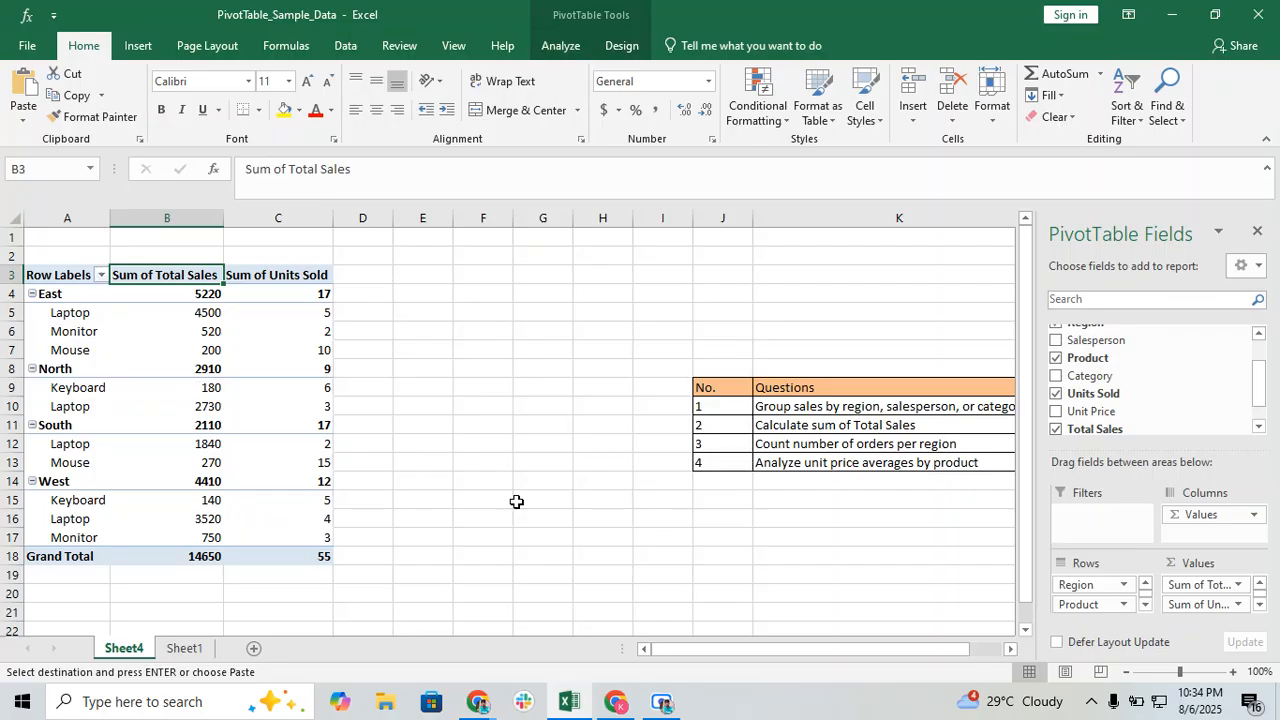
click(1238, 585)
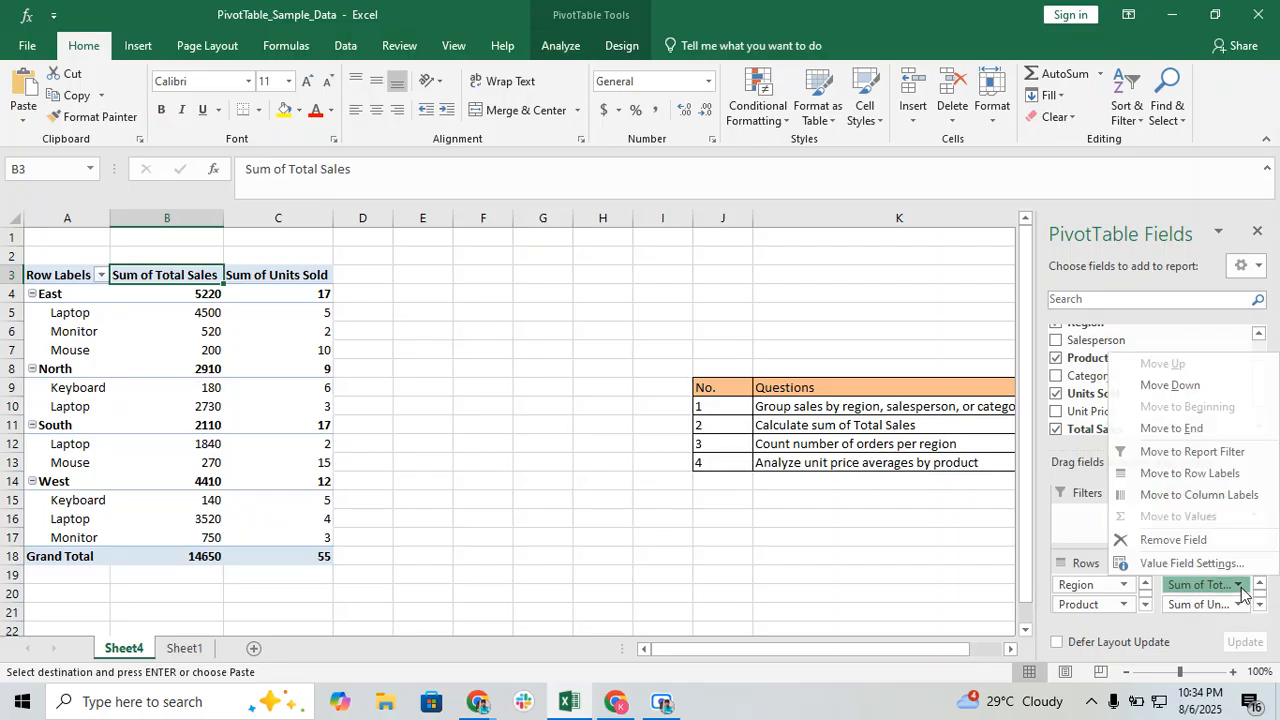
click(1192, 563)
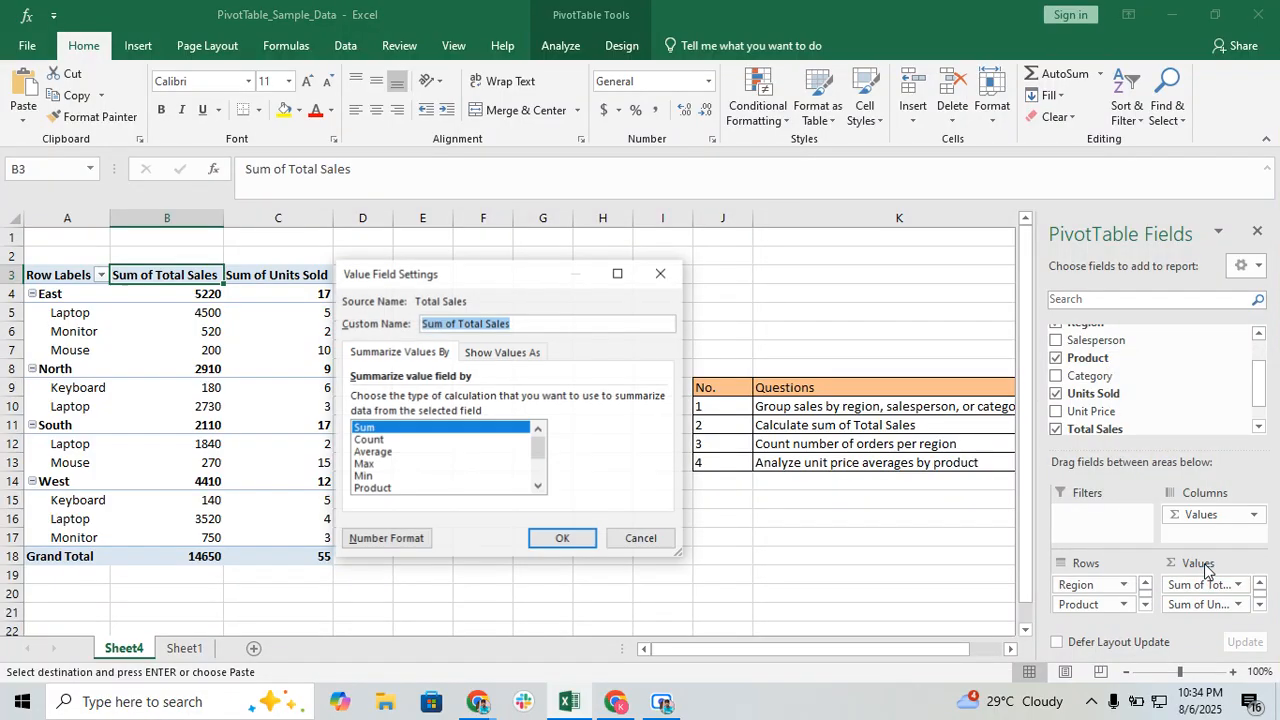
click(391, 452)
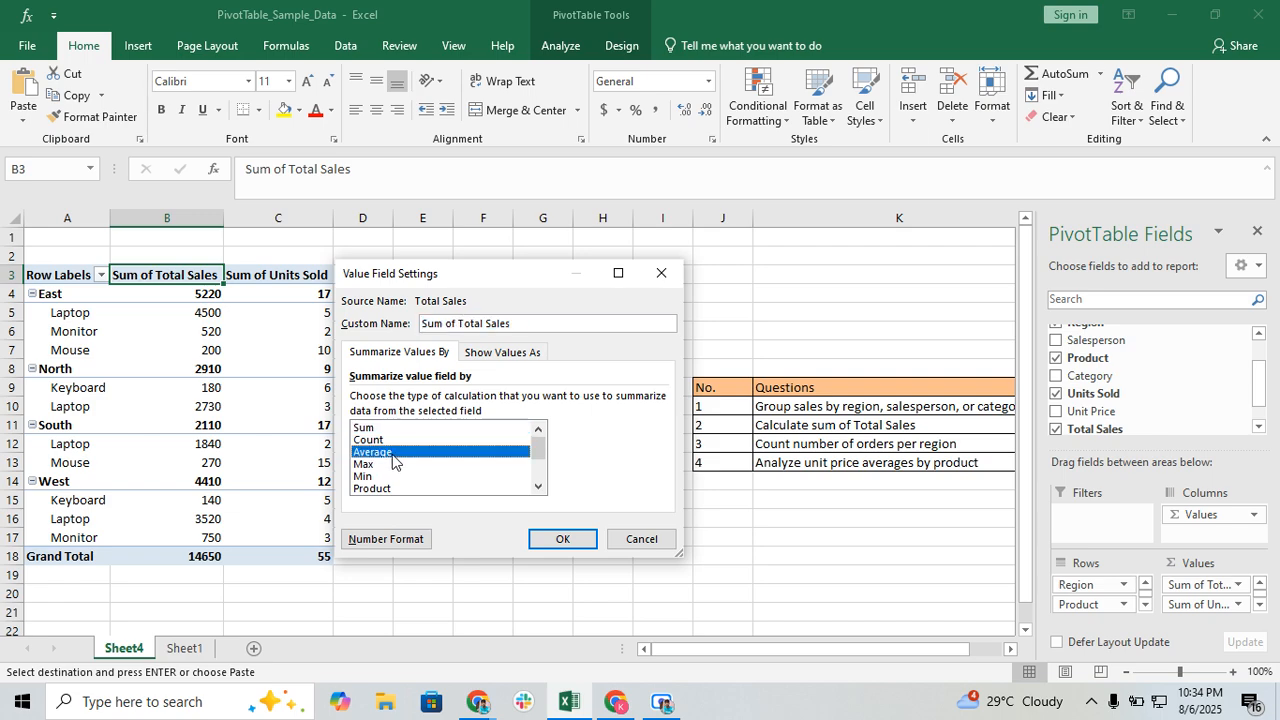
click(560, 540)
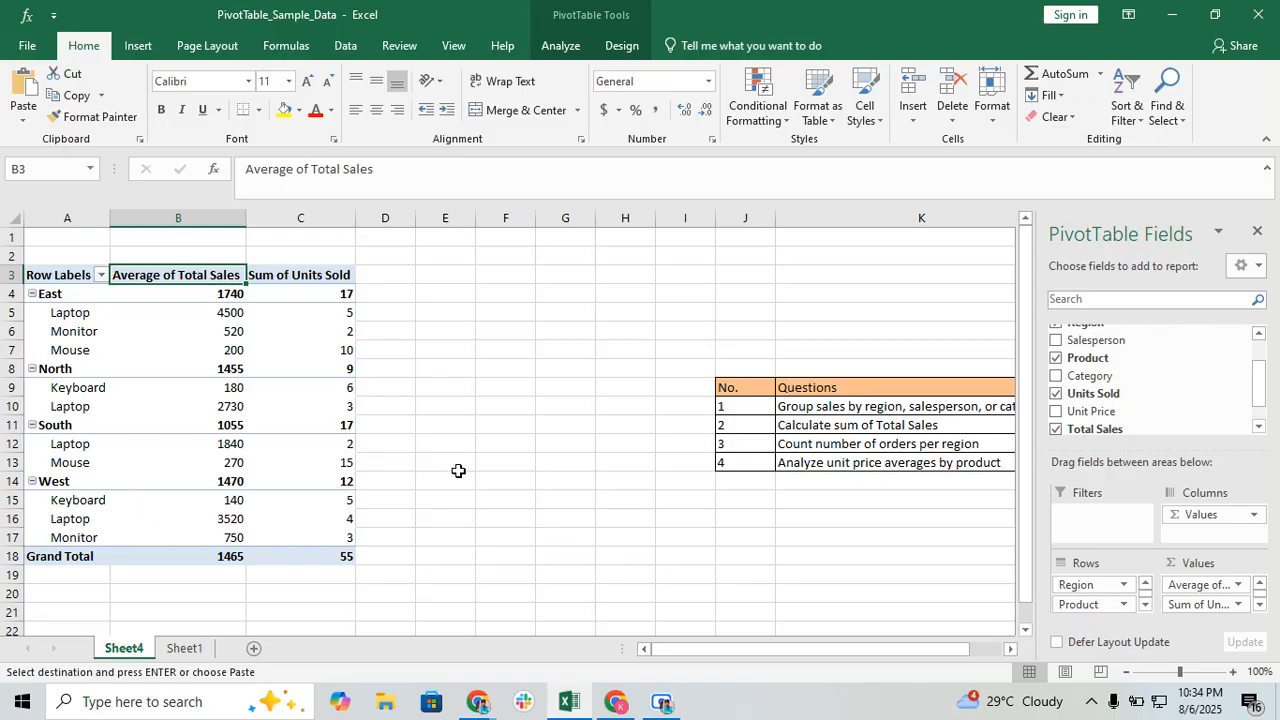
- Check the Unit Price data on Sheet1 and add Unit Price as the PivotTable's first value field, ahead of Total Sales
click(229, 464)
click(229, 296)
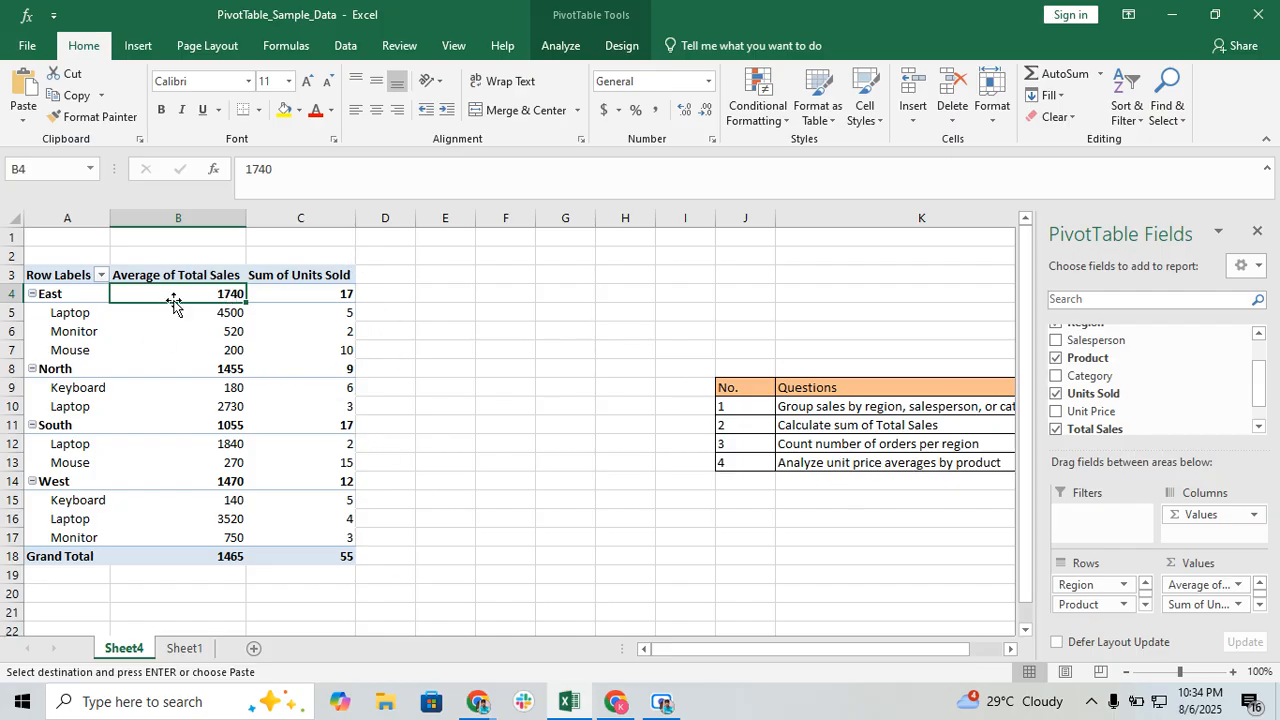
click(190, 649)
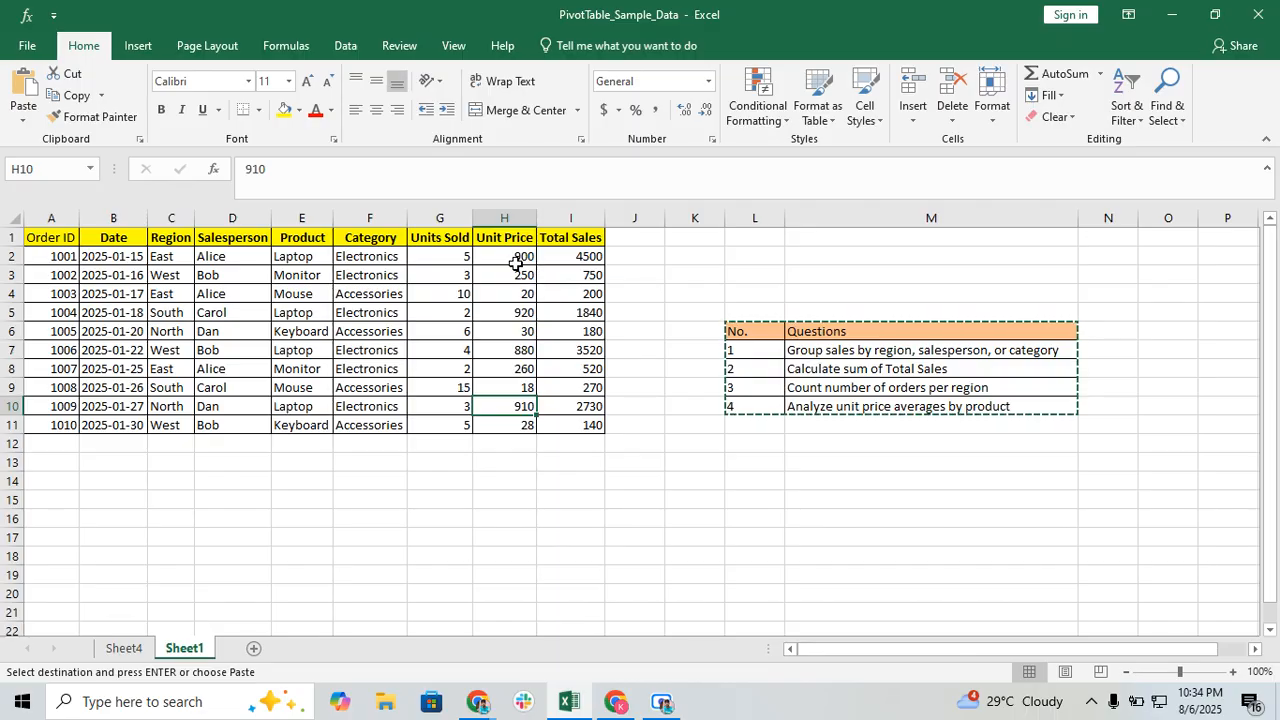
click(125, 649)
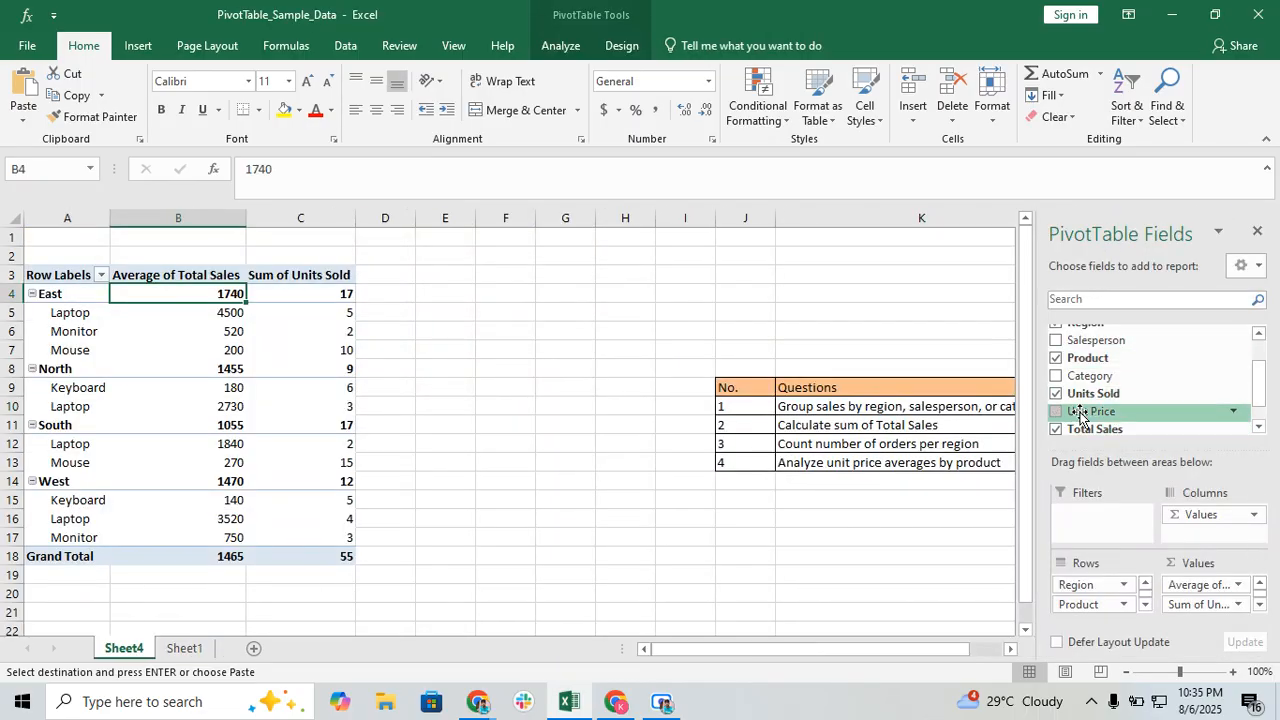
drag(1080, 418, 1192, 578)
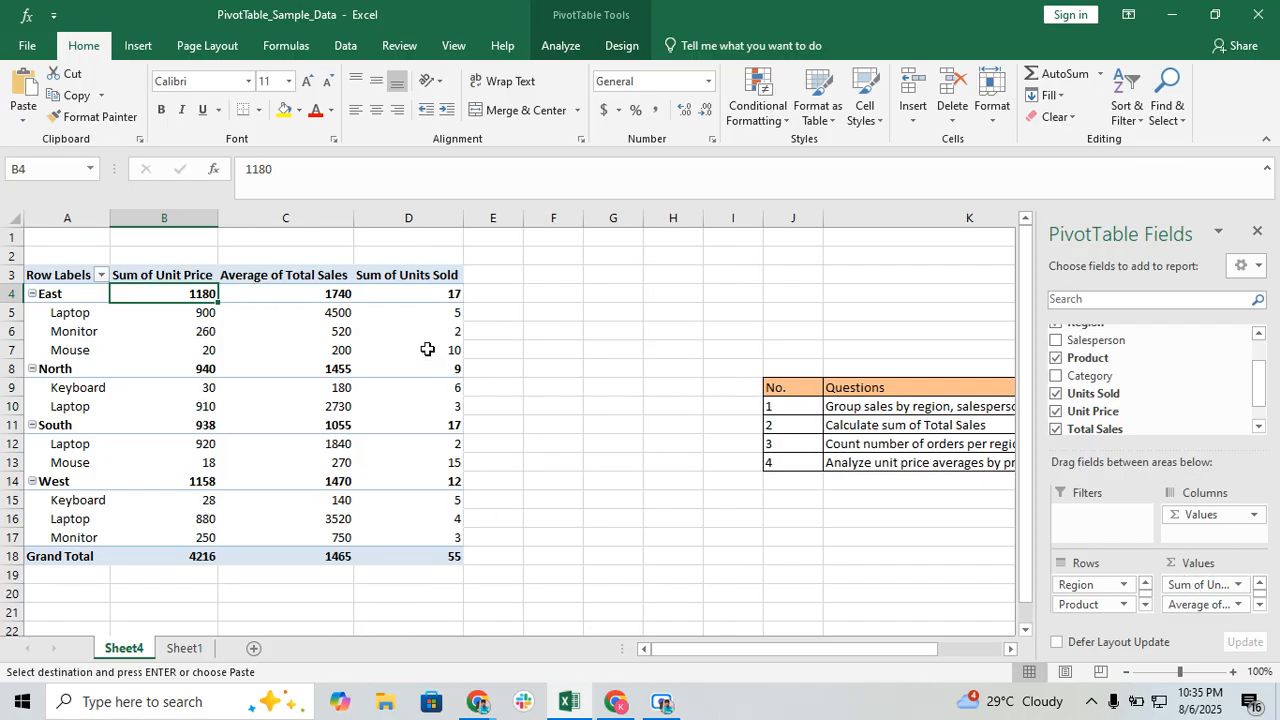
click(195, 275)
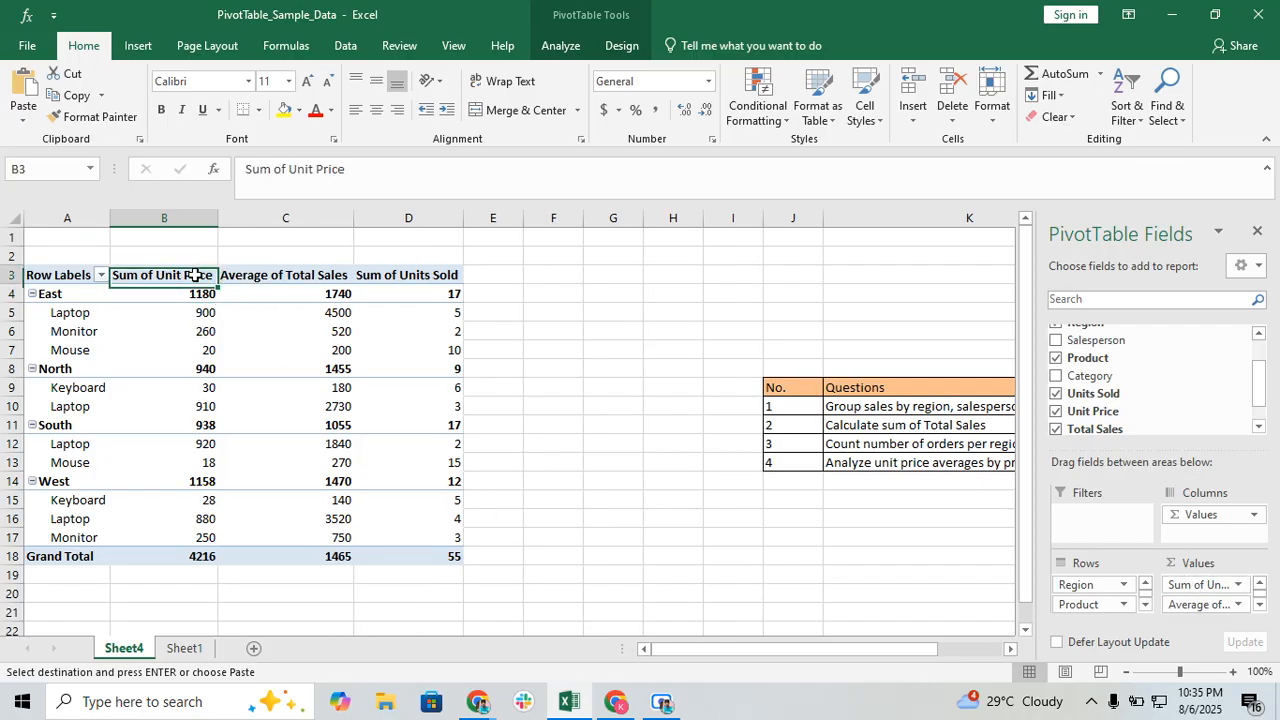
click(329, 274)
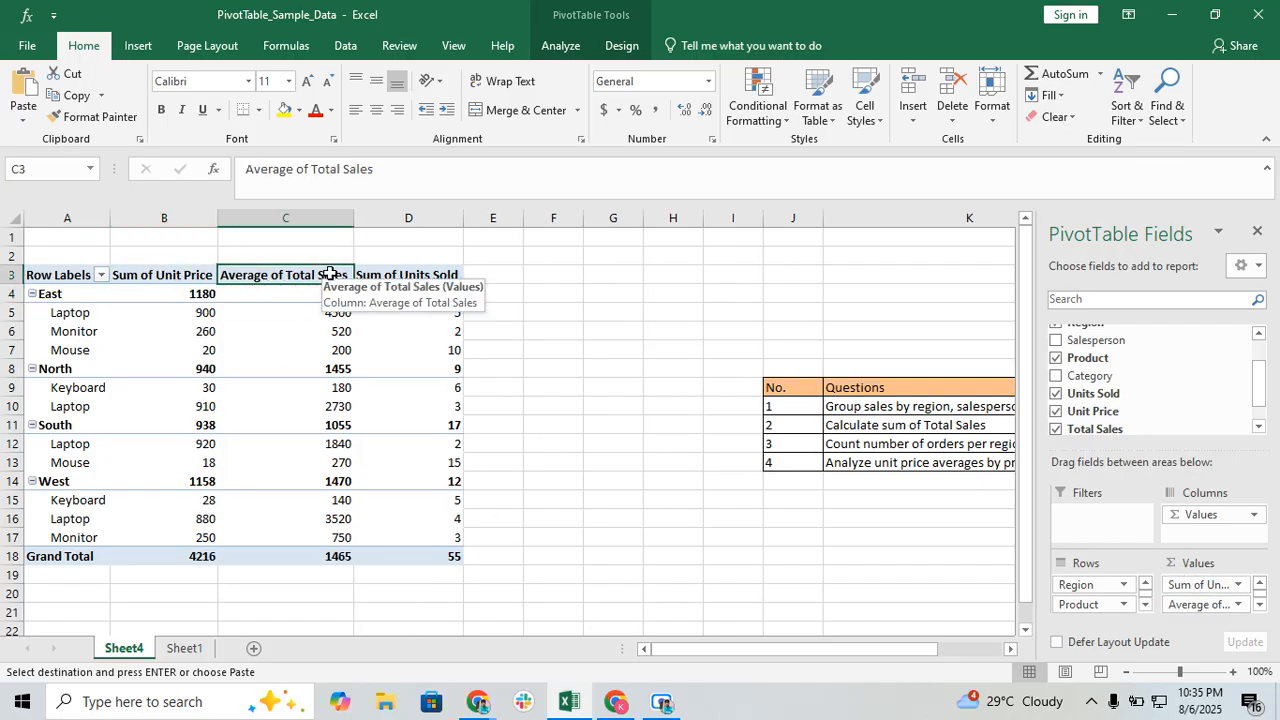
- Select Sum as the calculation for the Unit Price value field and apply its settings
click(1237, 586)
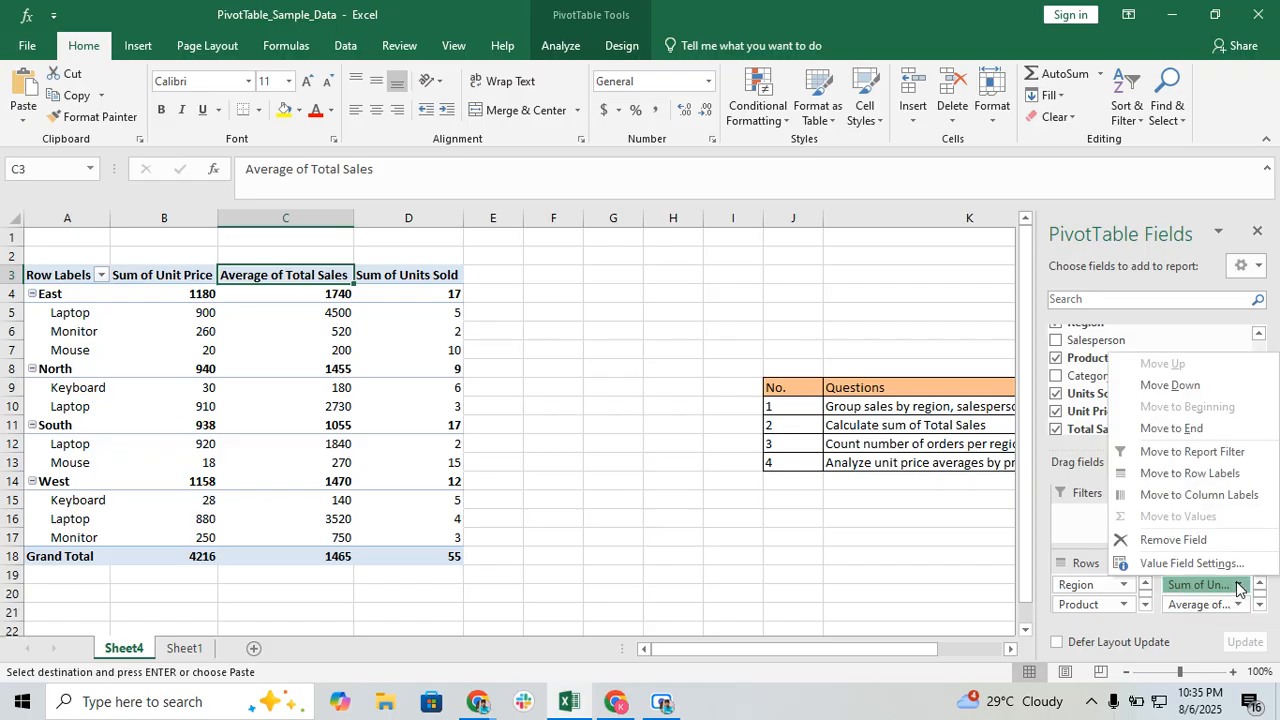
click(1190, 563)
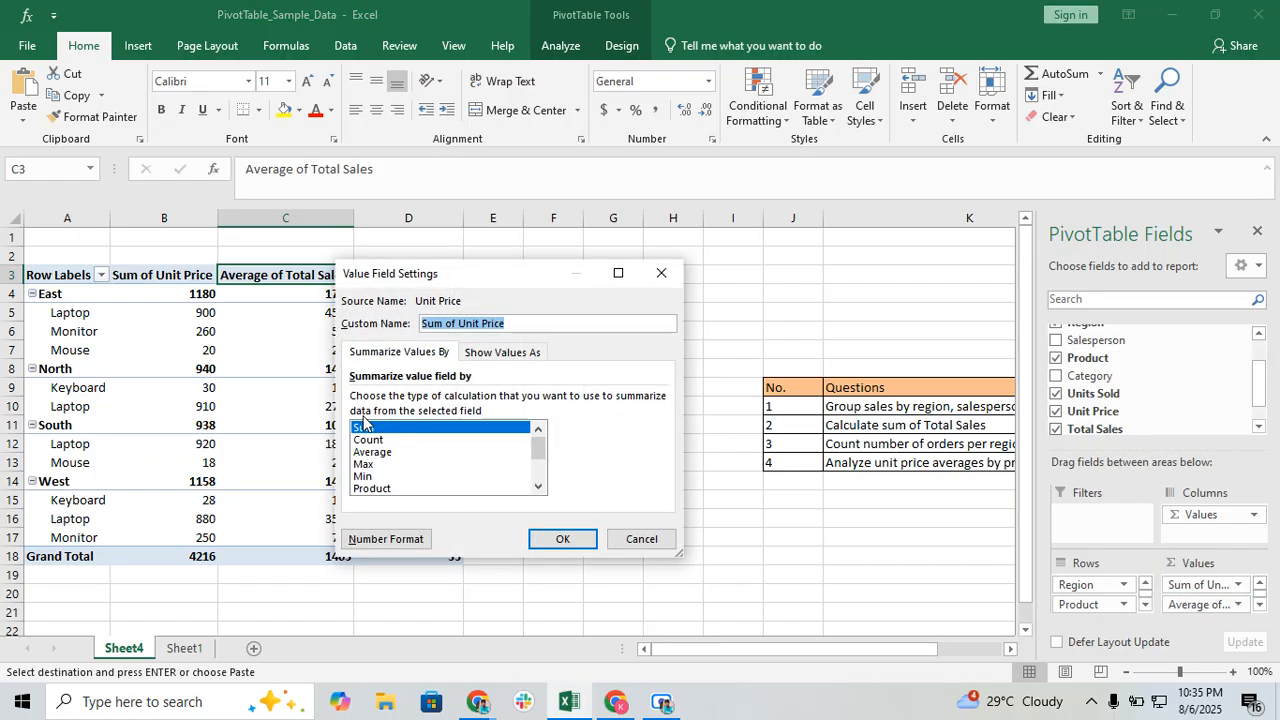
click(400, 431)
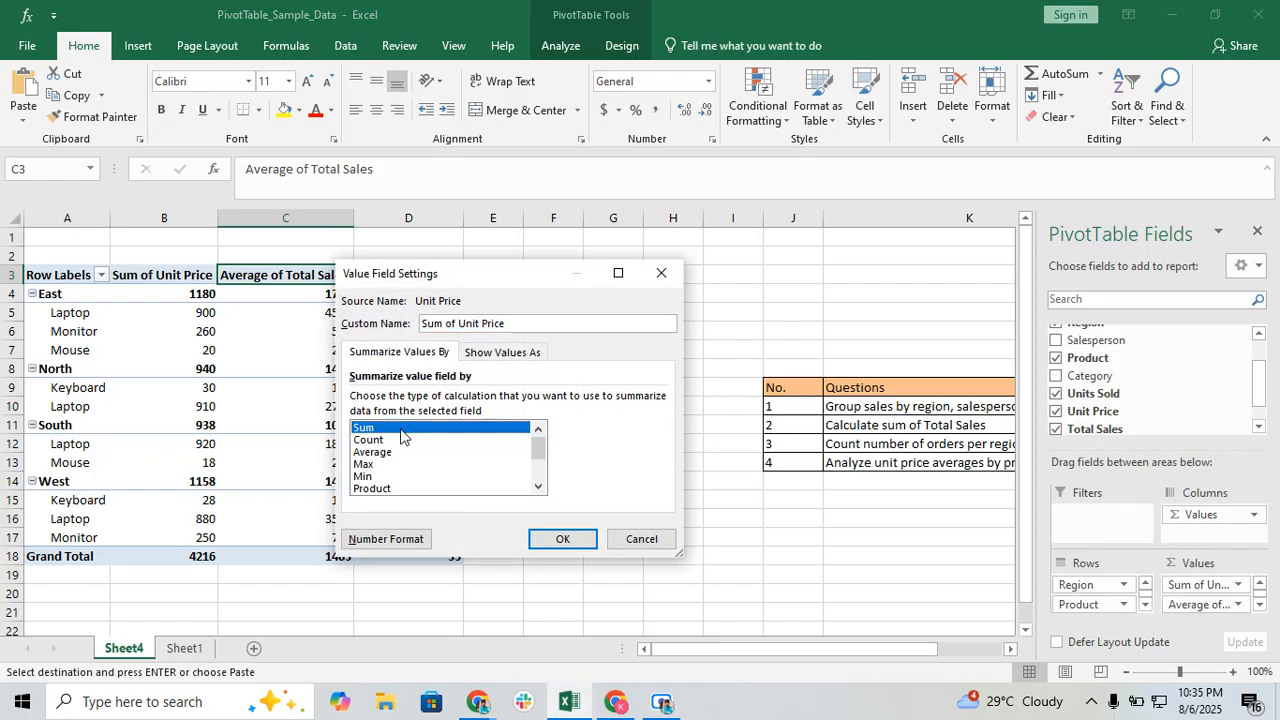
click(563, 538)
- Change the Total Sales value field to be summarized by Sum instead of Average
click(1238, 605)
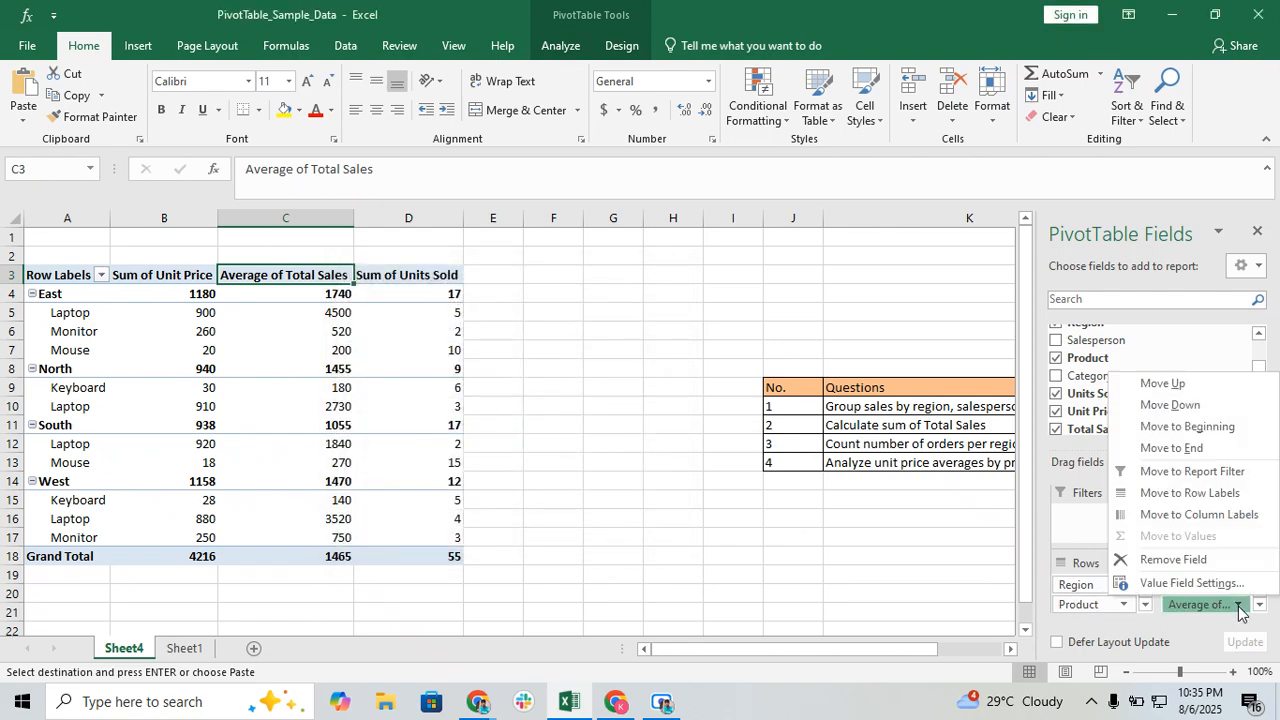
click(1180, 581)
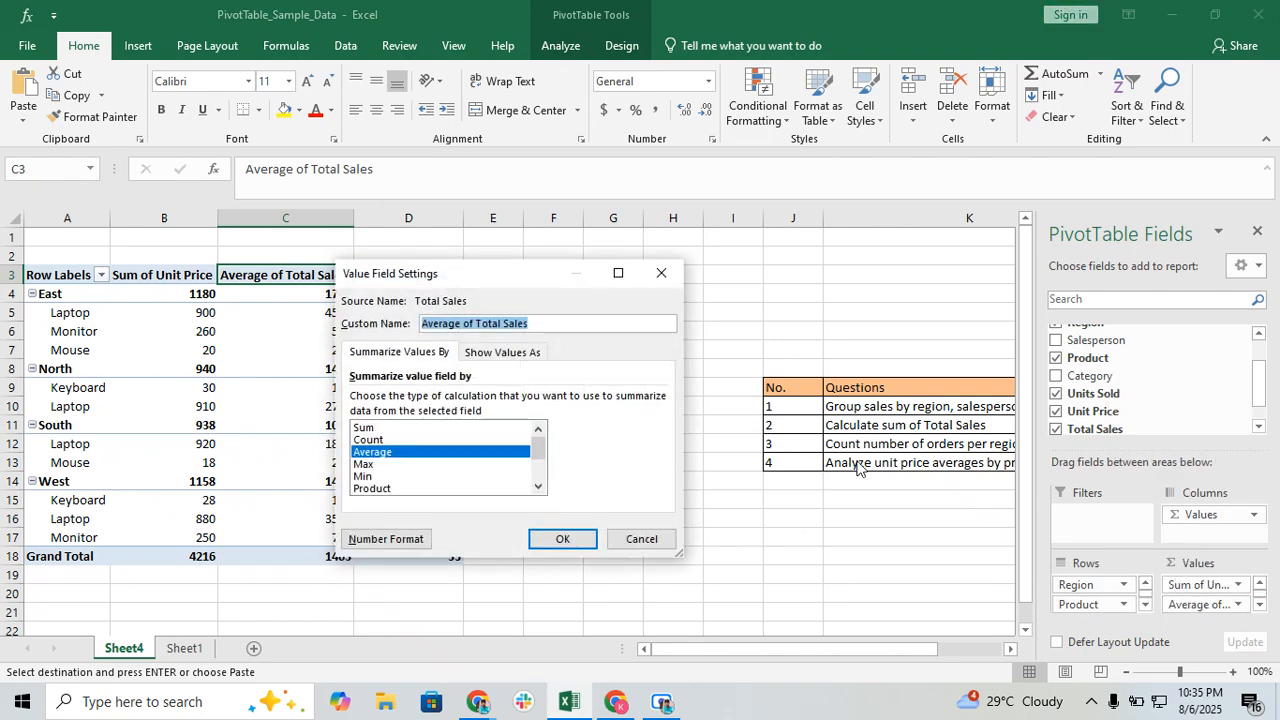
click(404, 427)
click(561, 538)
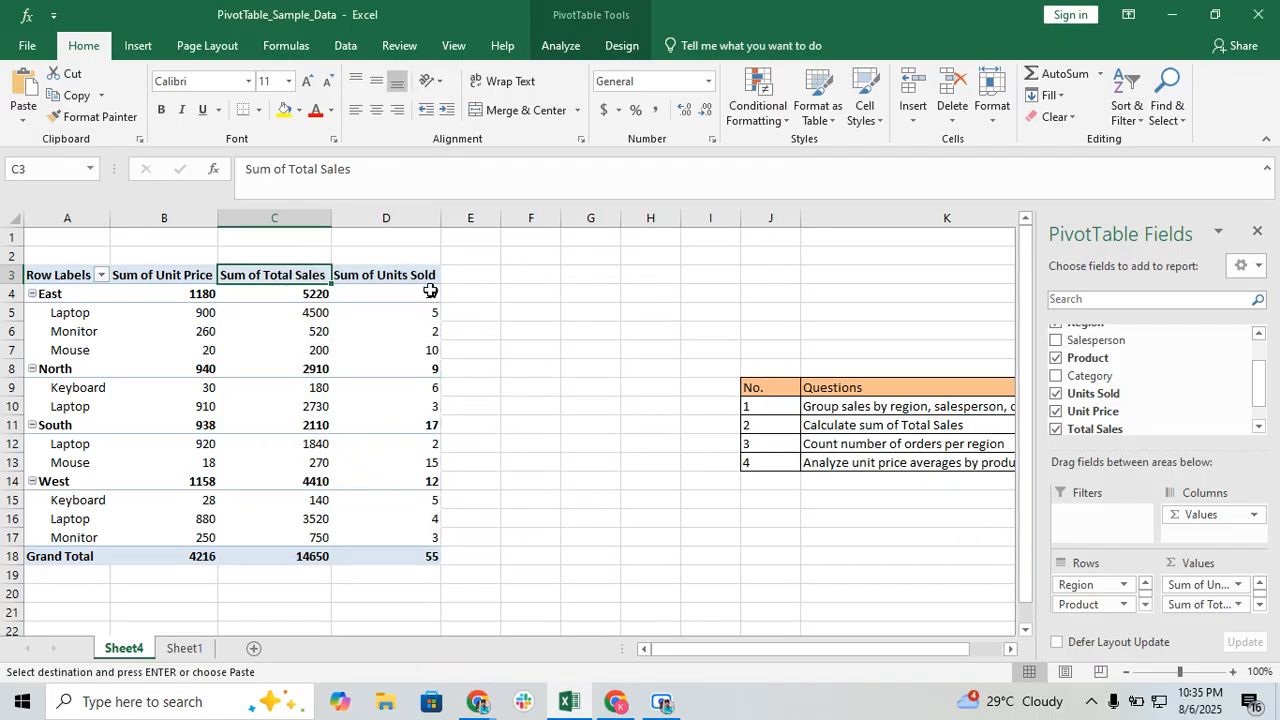
- Change the Unit Price value field to be summarized by Average and check the resulting averages
click(175, 275)
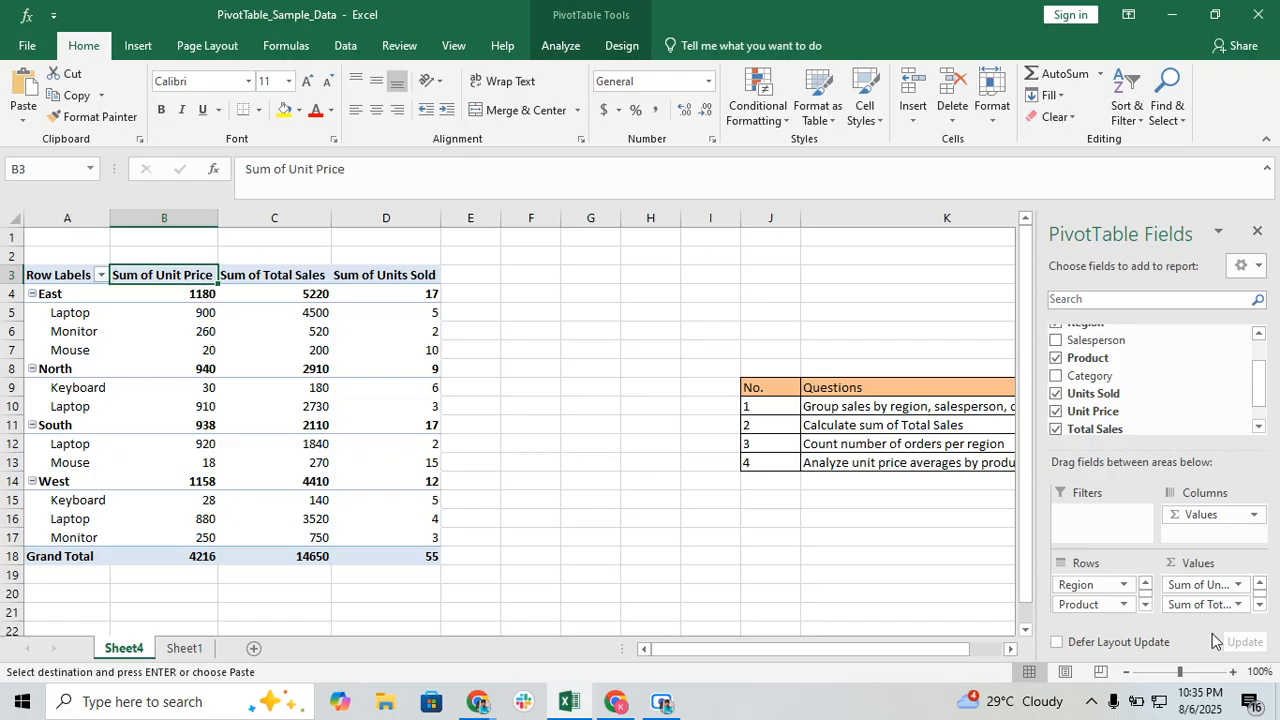
click(1236, 585)
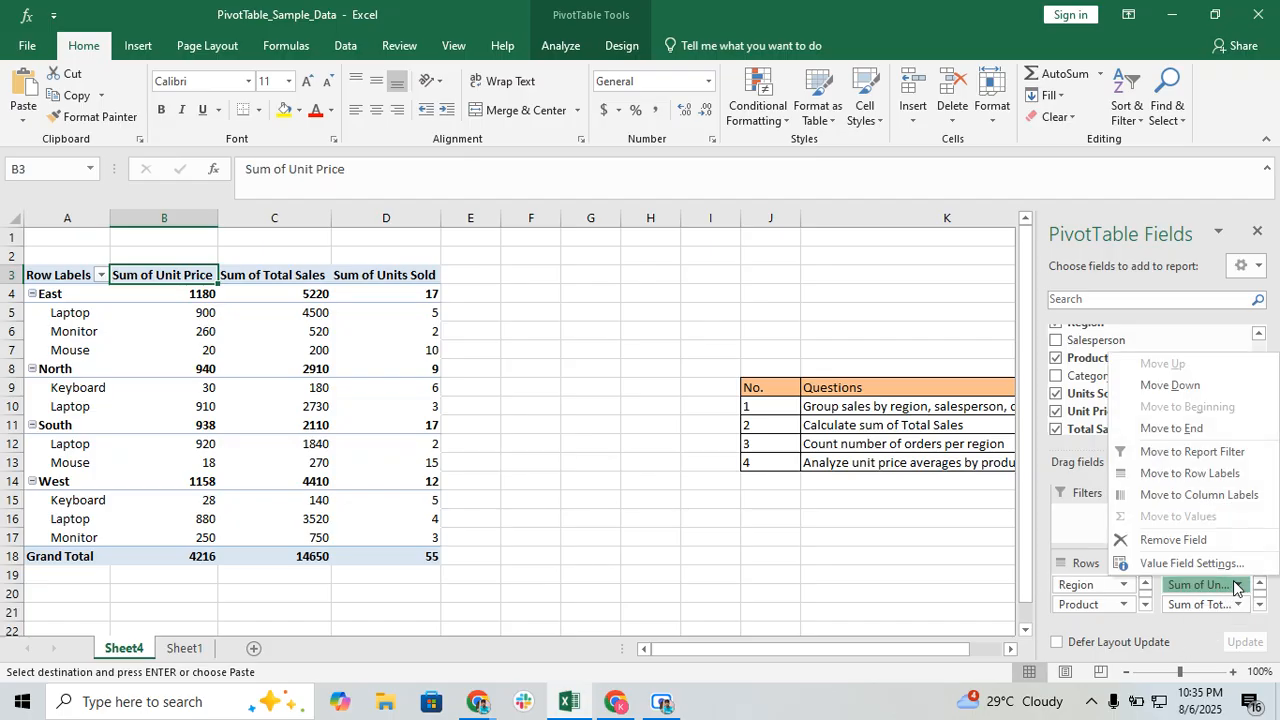
click(1190, 563)
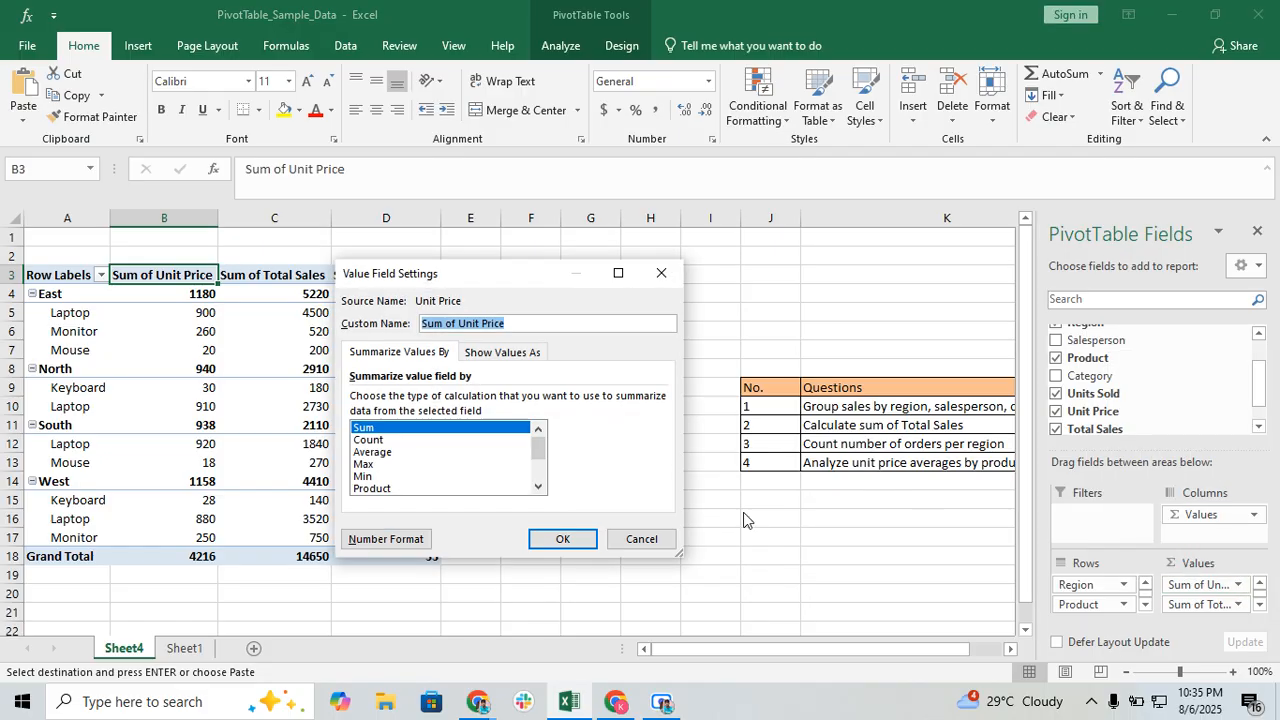
click(379, 453)
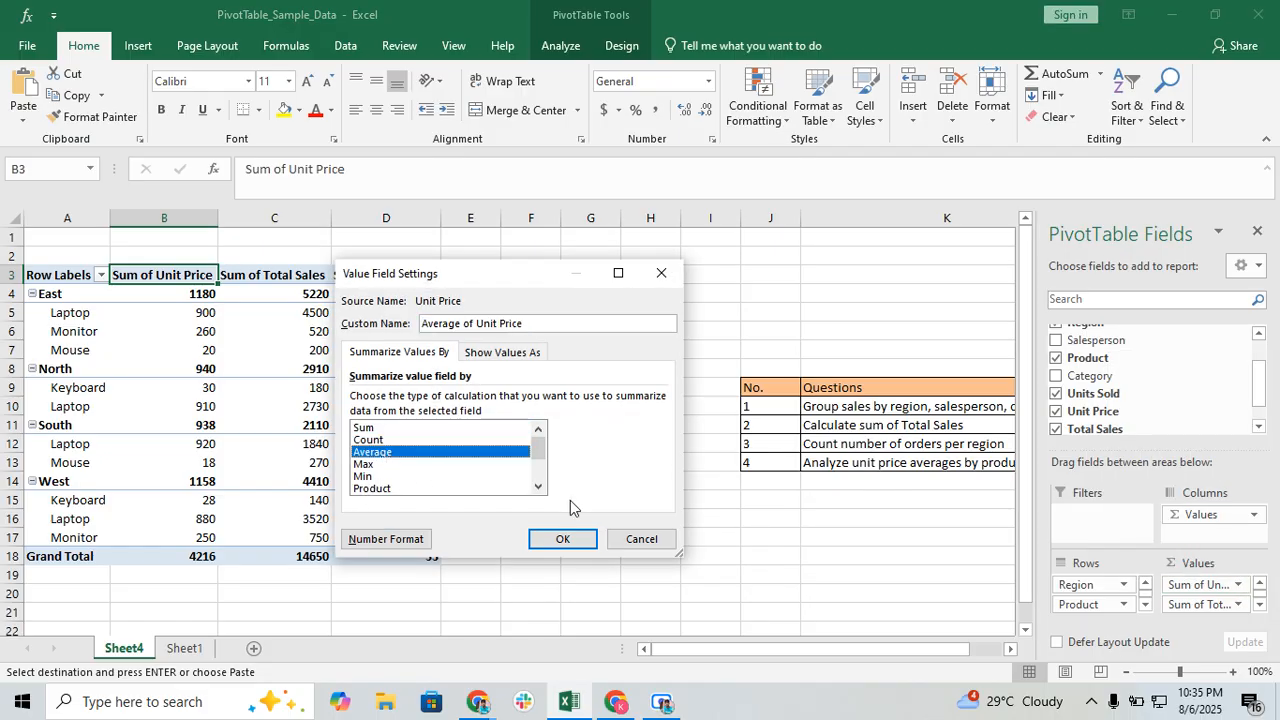
click(566, 539)
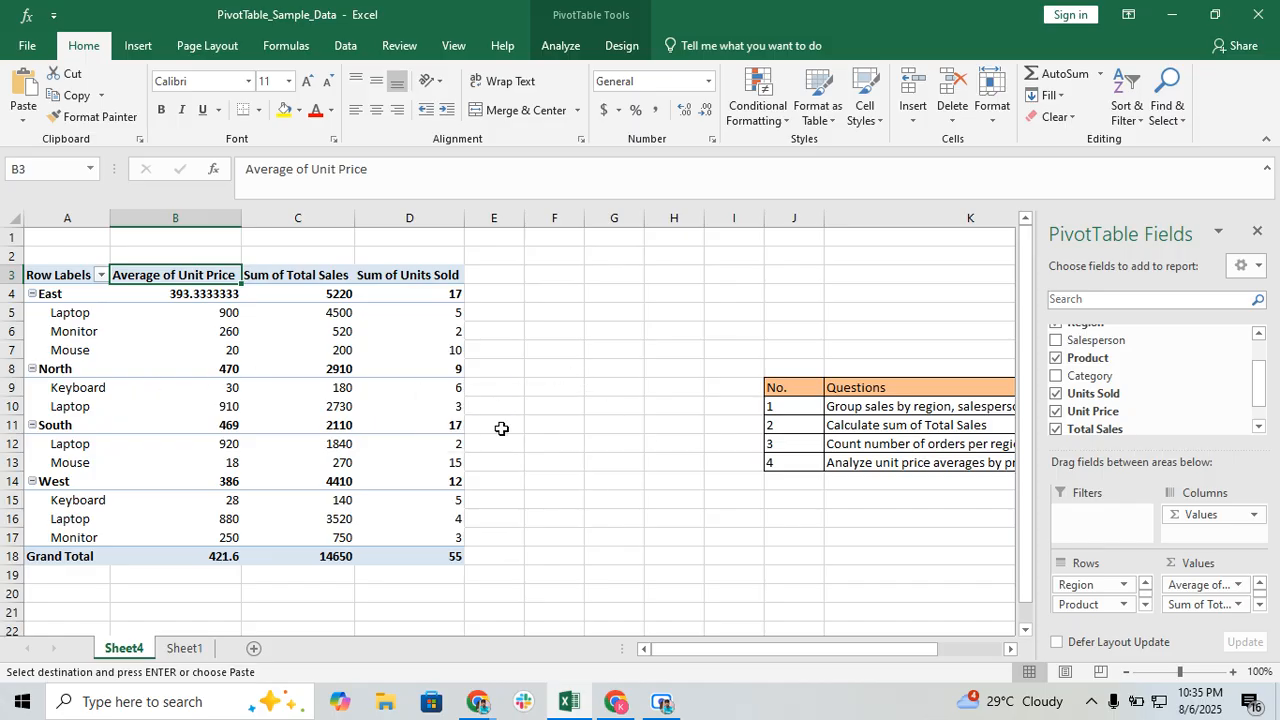
click(231, 557)
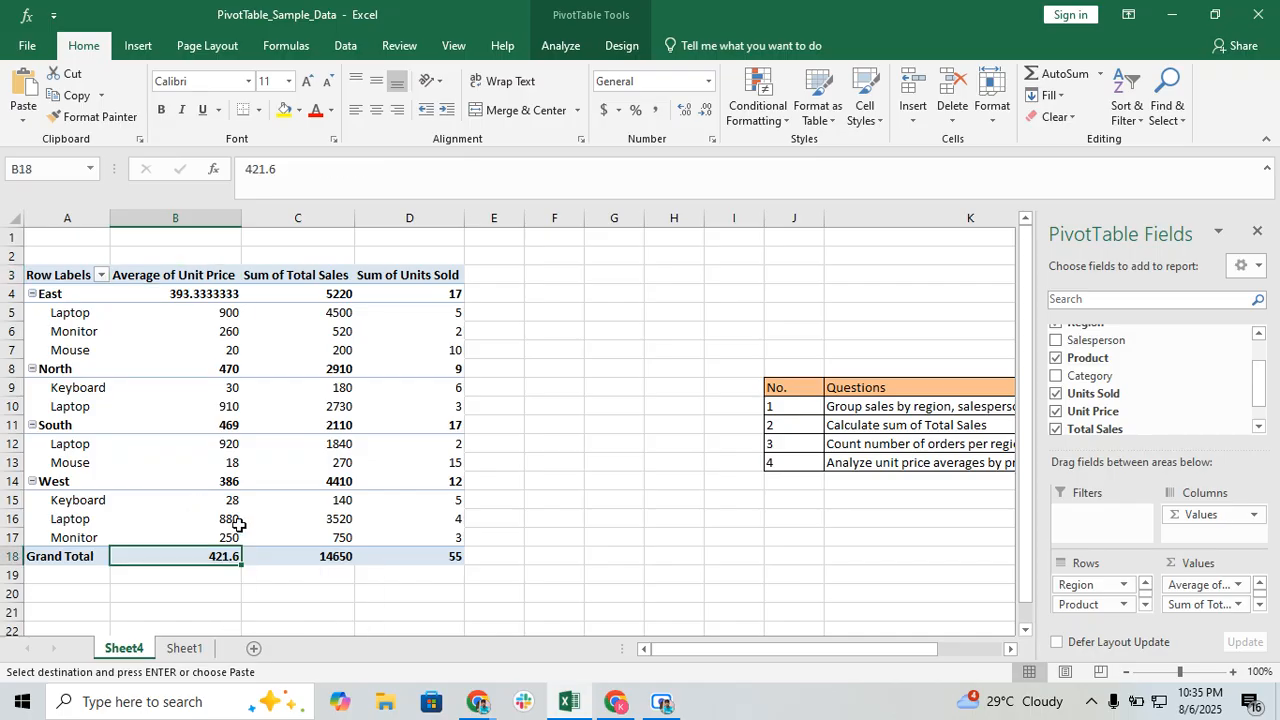
click(202, 494)
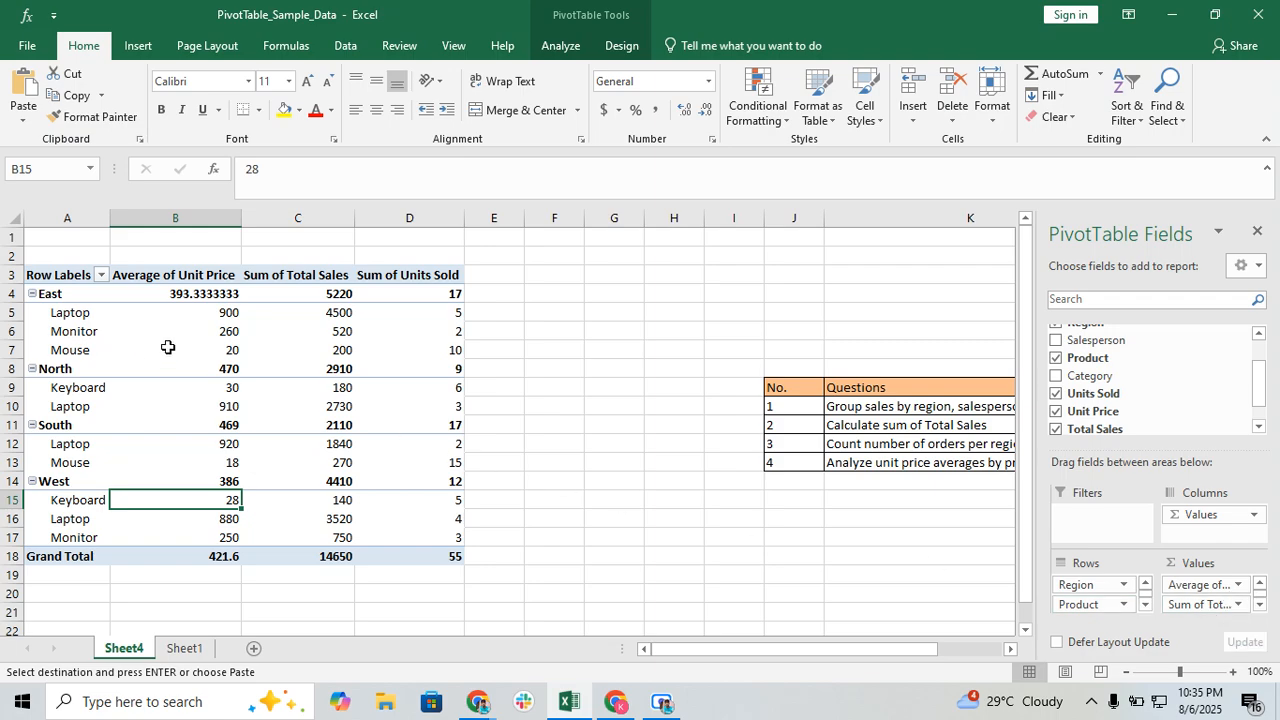
- Remove Units Sold from the PivotTable's values and Region from its rows, leaving the rows grouped by Product
click(1056, 394)
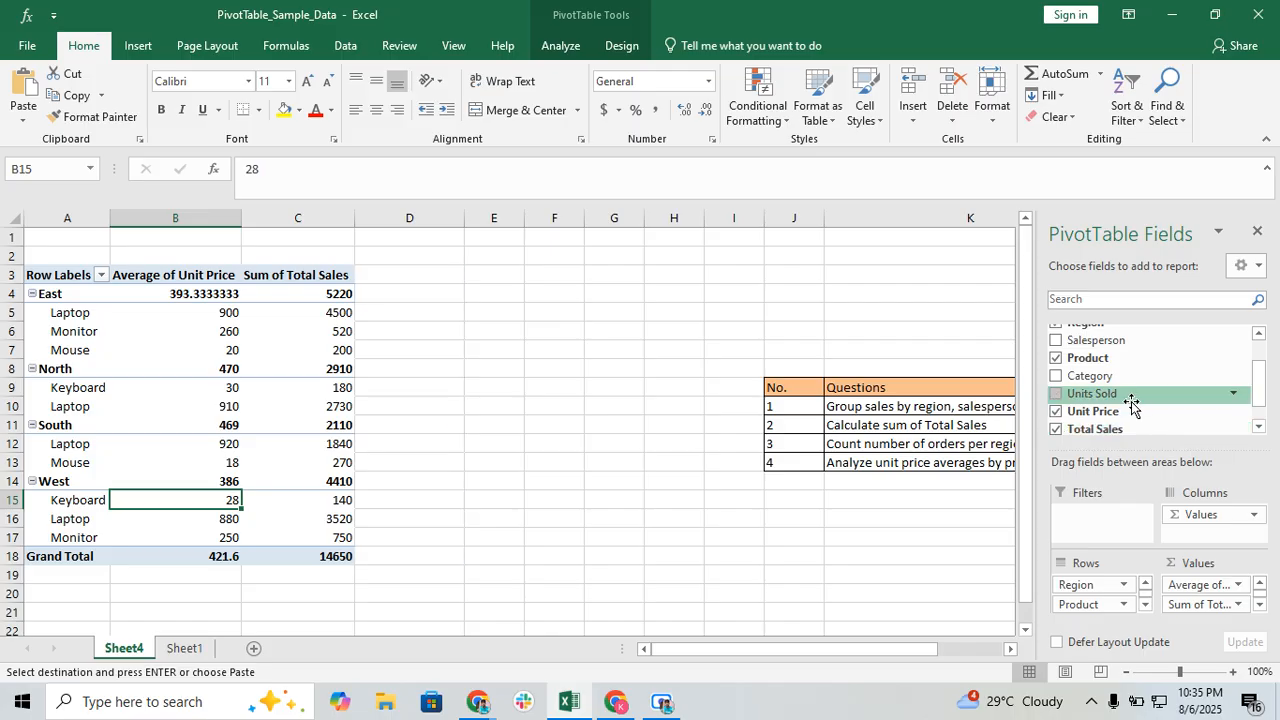
scroll(1131, 403, up, 2)
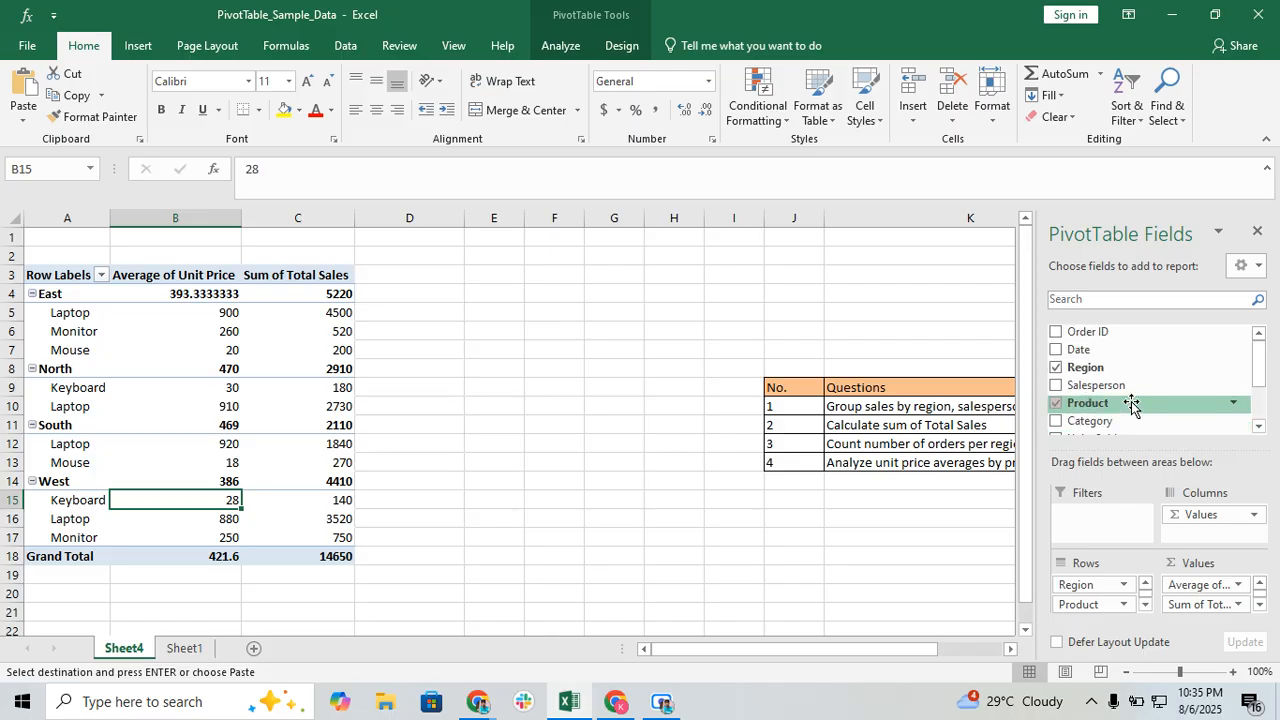
click(1057, 372)
click(480, 443)
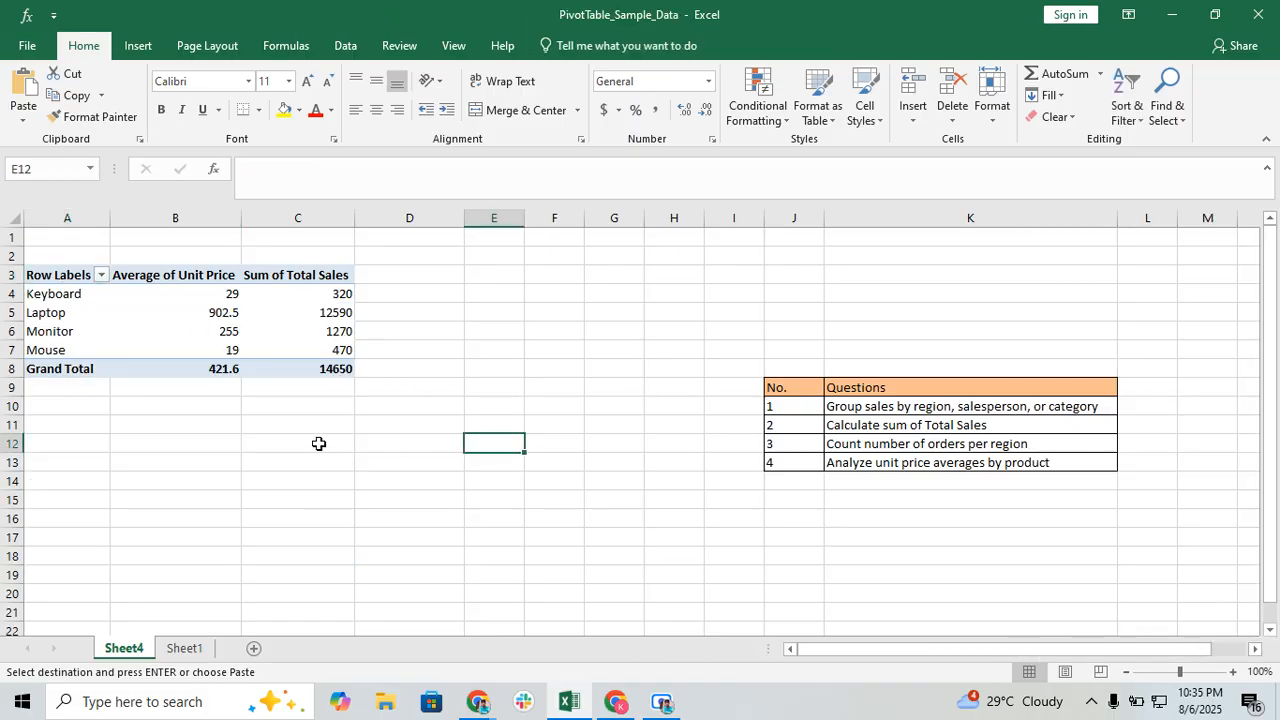
mouse_move(283, 293)
- Remove the Total Sales value field so the PivotTable summarizes only the average unit price by product
click(152, 329)
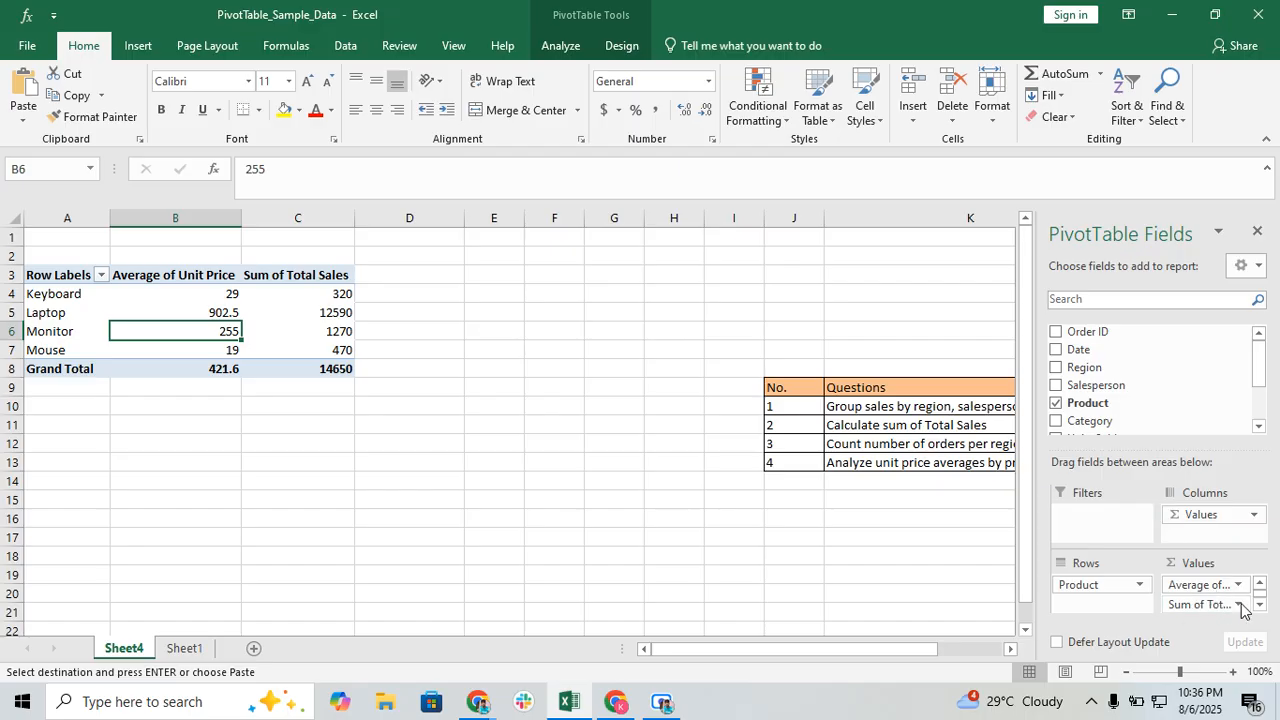
click(1212, 603)
click(1174, 560)
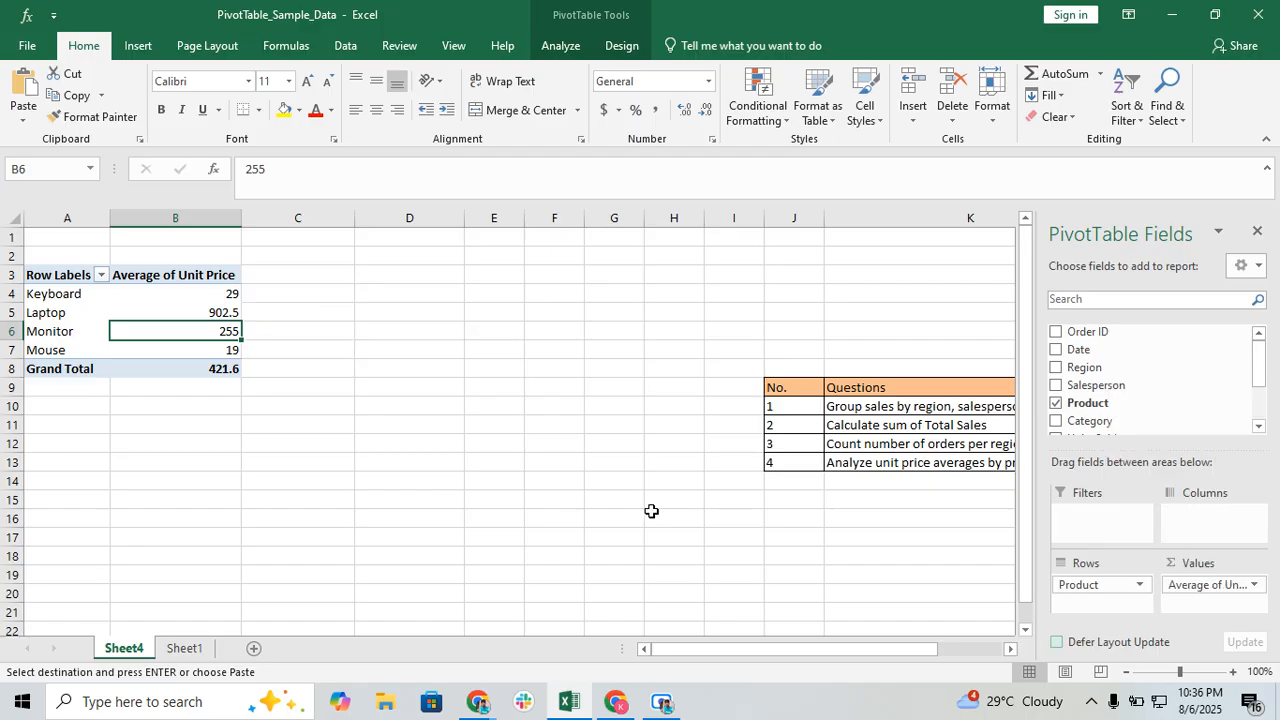
click(485, 478)
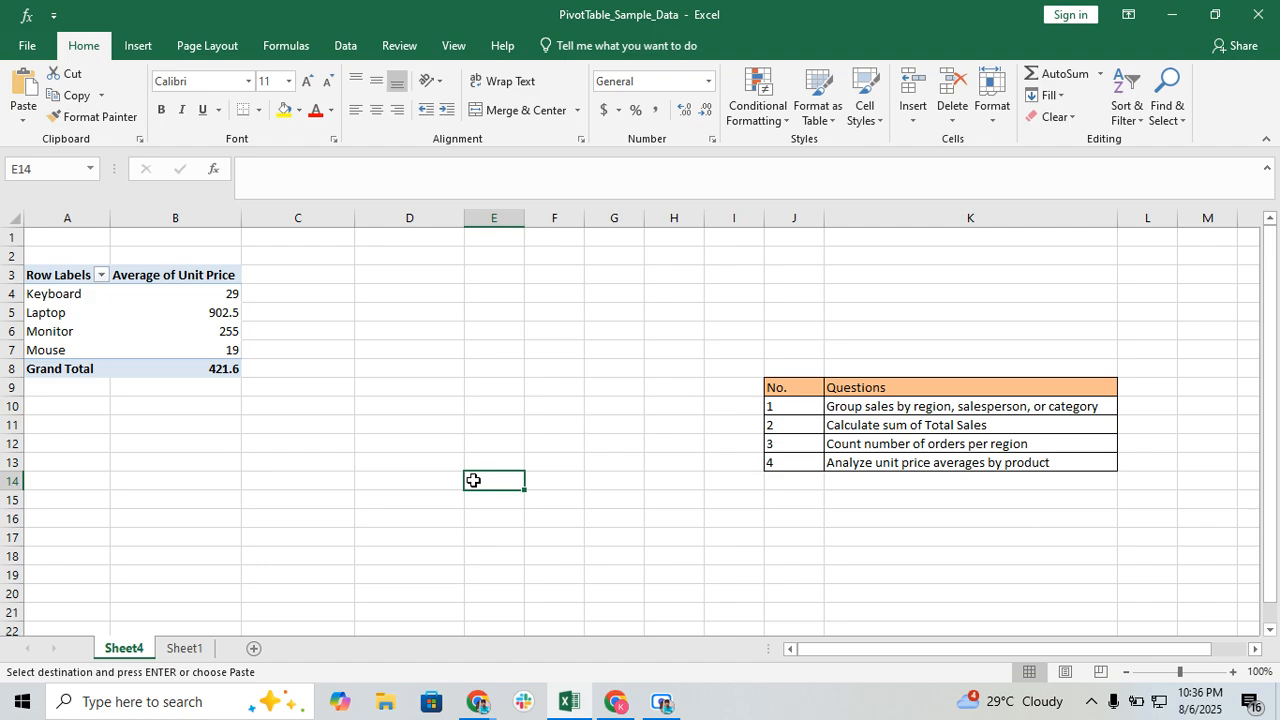
- Compare the Keyboard average in the PivotTable with the product's individual unit prices in the Sheet1 source data
click(196, 290)
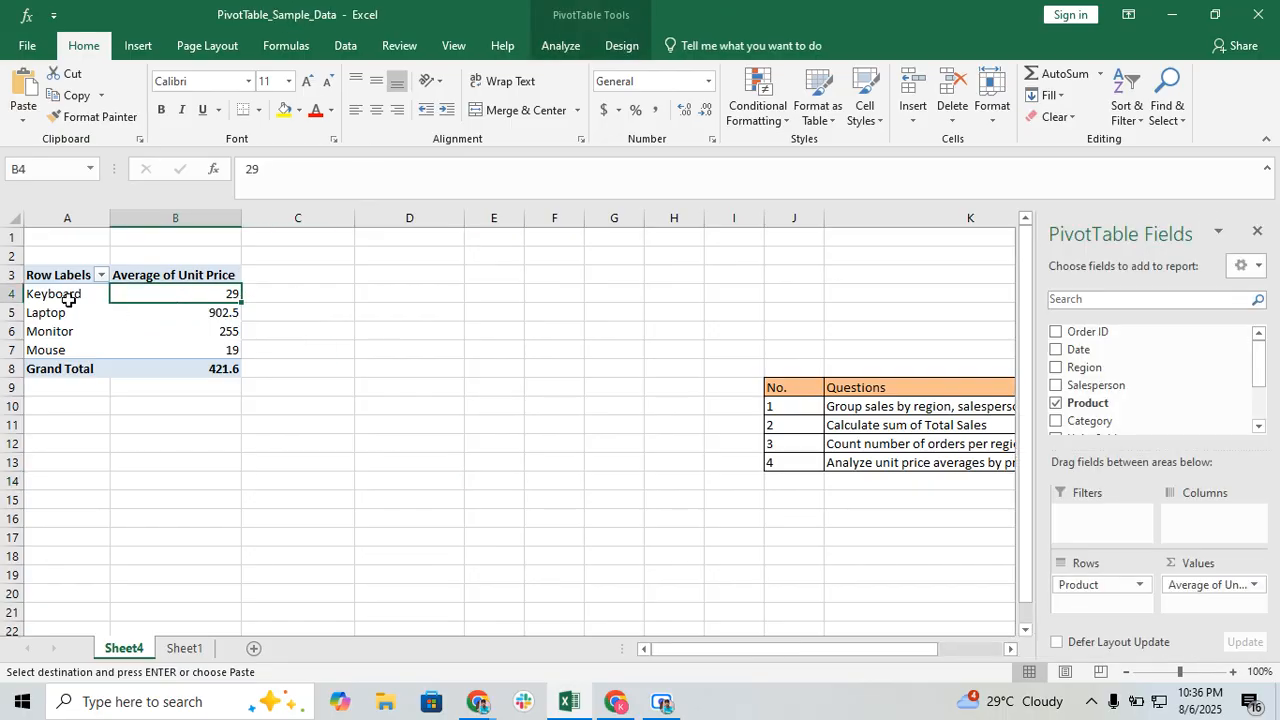
click(190, 647)
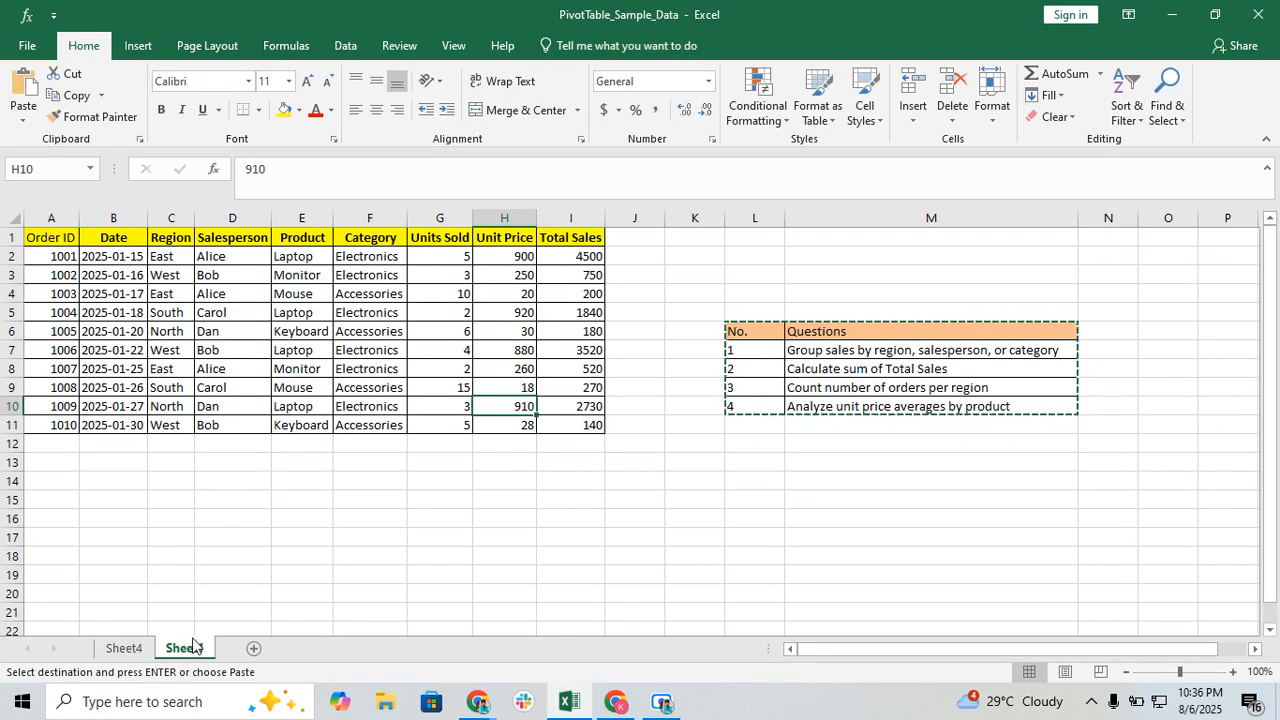
click(181, 260)
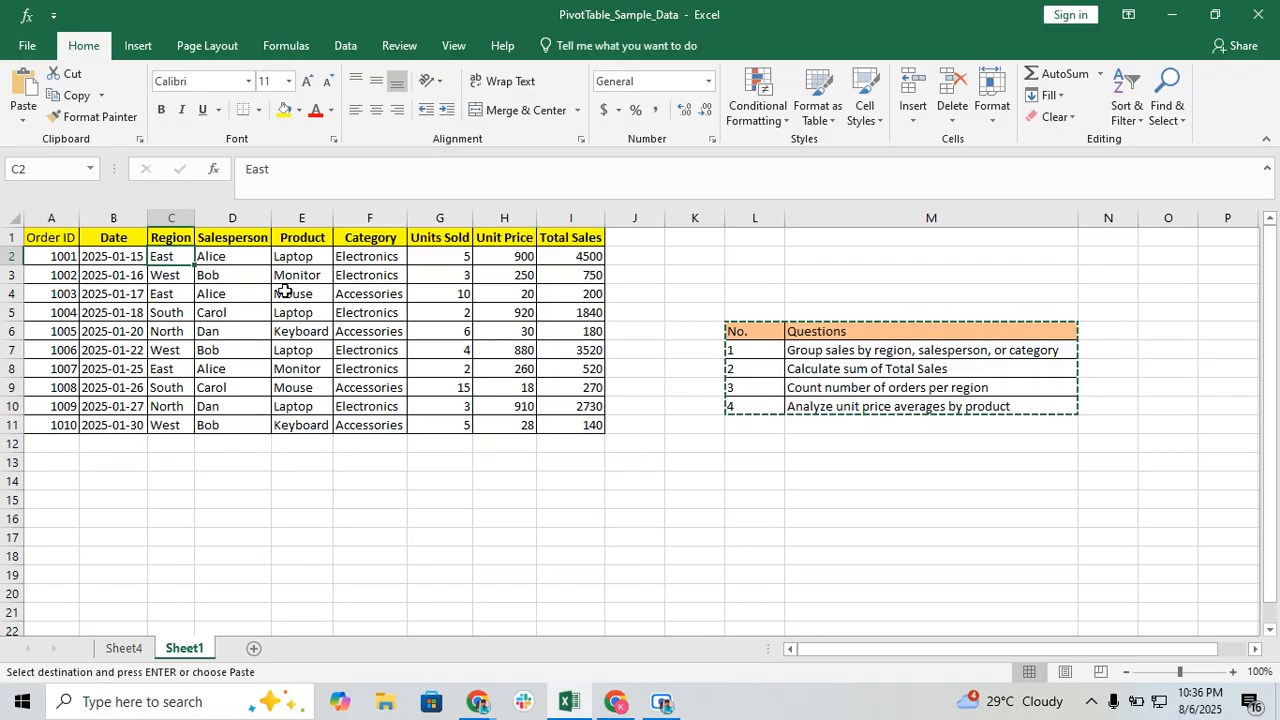
click(171, 293)
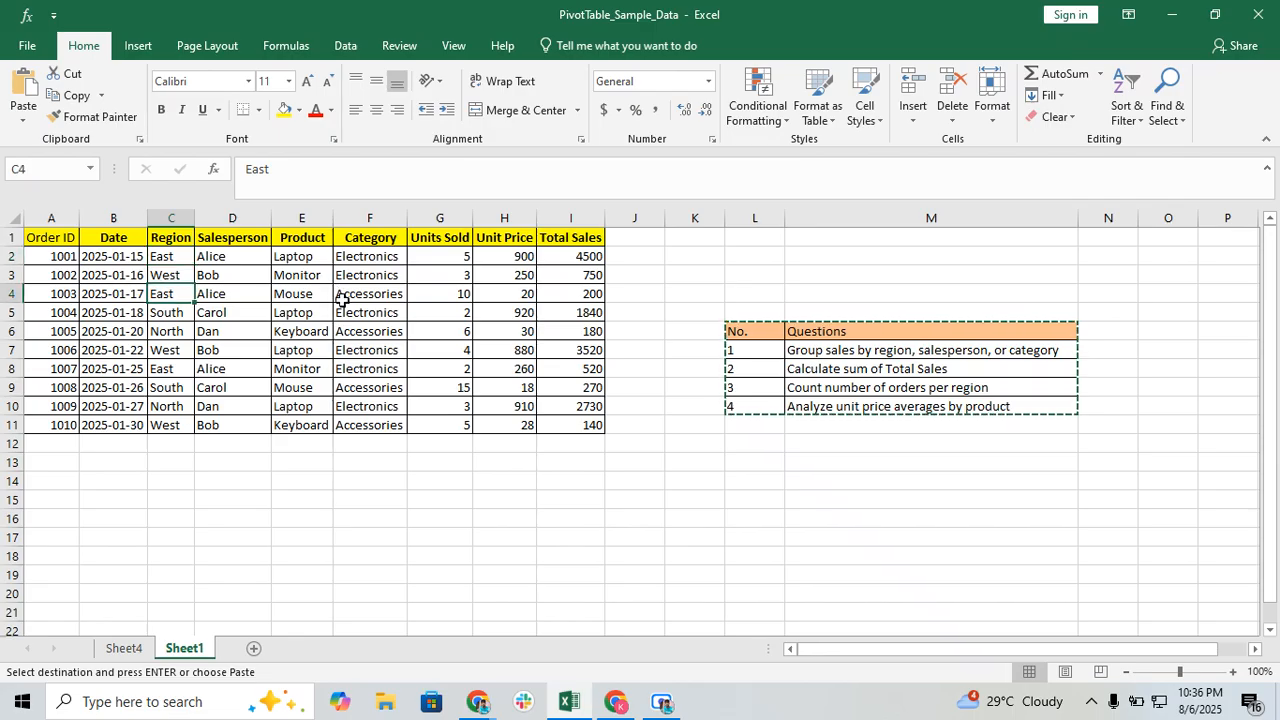
click(316, 314)
click(316, 330)
click(303, 430)
click(297, 336)
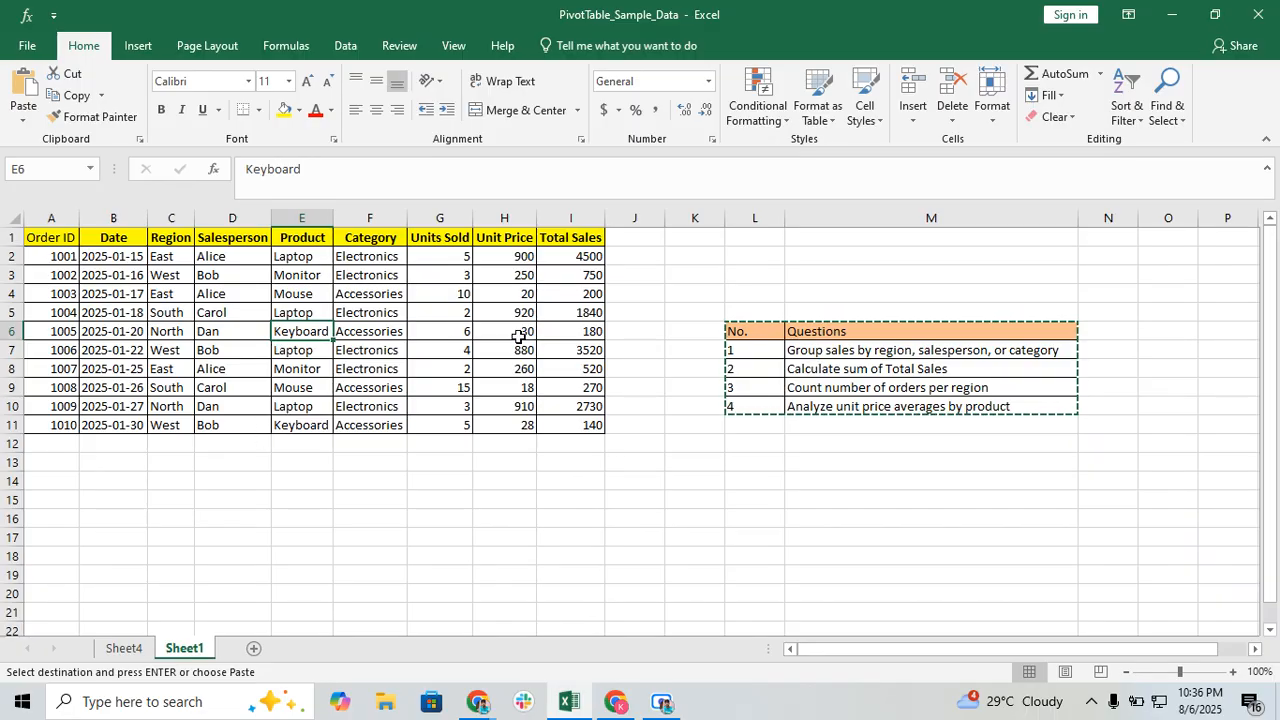
click(506, 338)
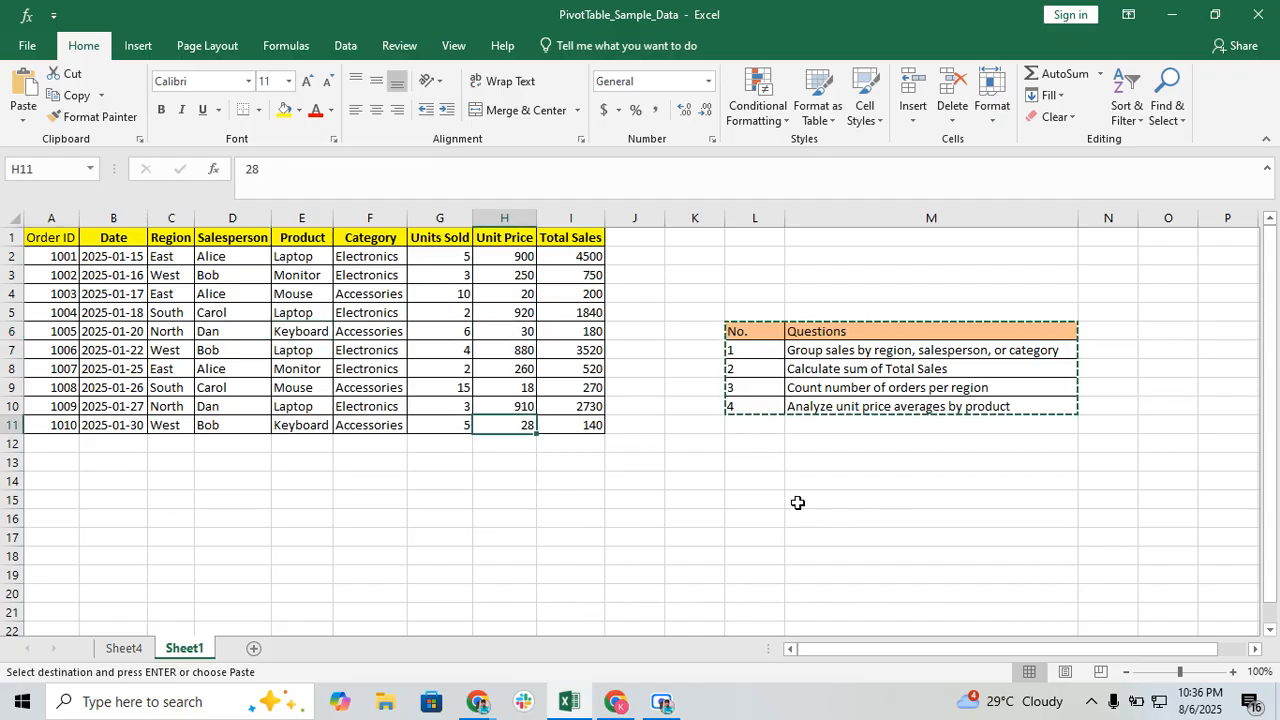
click(839, 497)
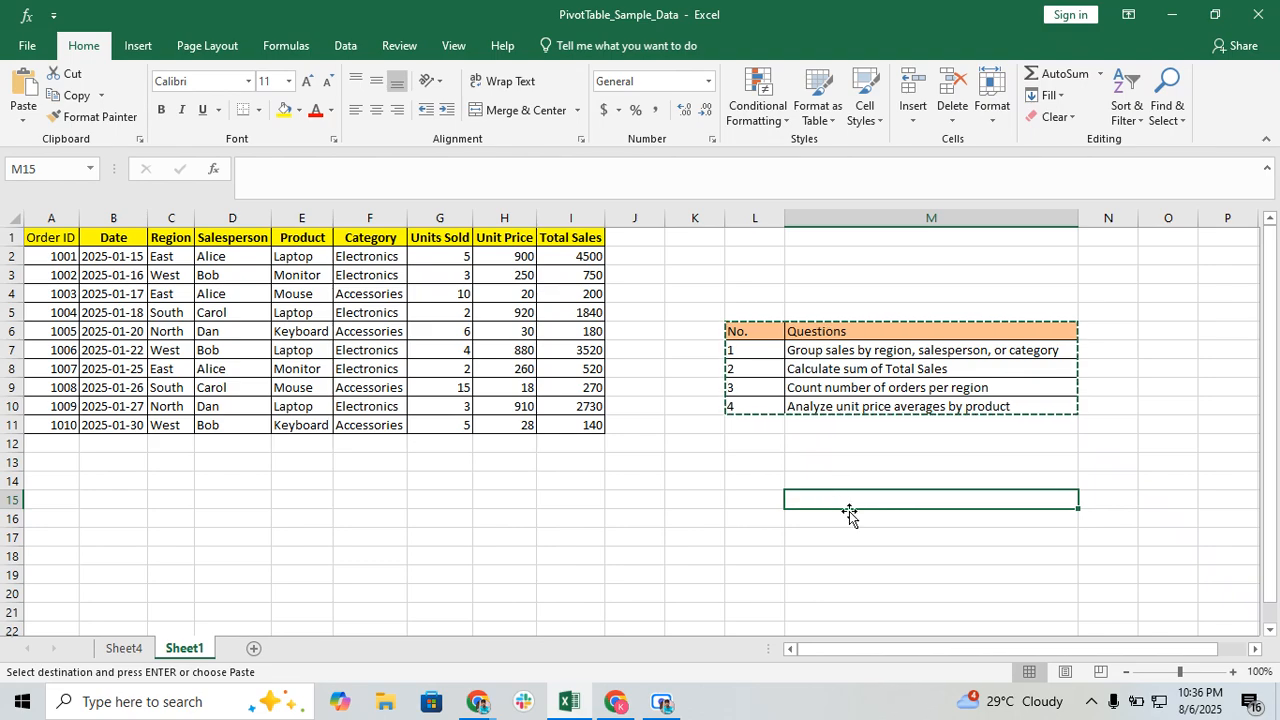
- Review the average unit prices of Laptop, Monitor and Mouse in the PivotTable on Sheet4
click(124, 648)
click(183, 312)
click(215, 340)
key(ctrl+c)
click(220, 350)
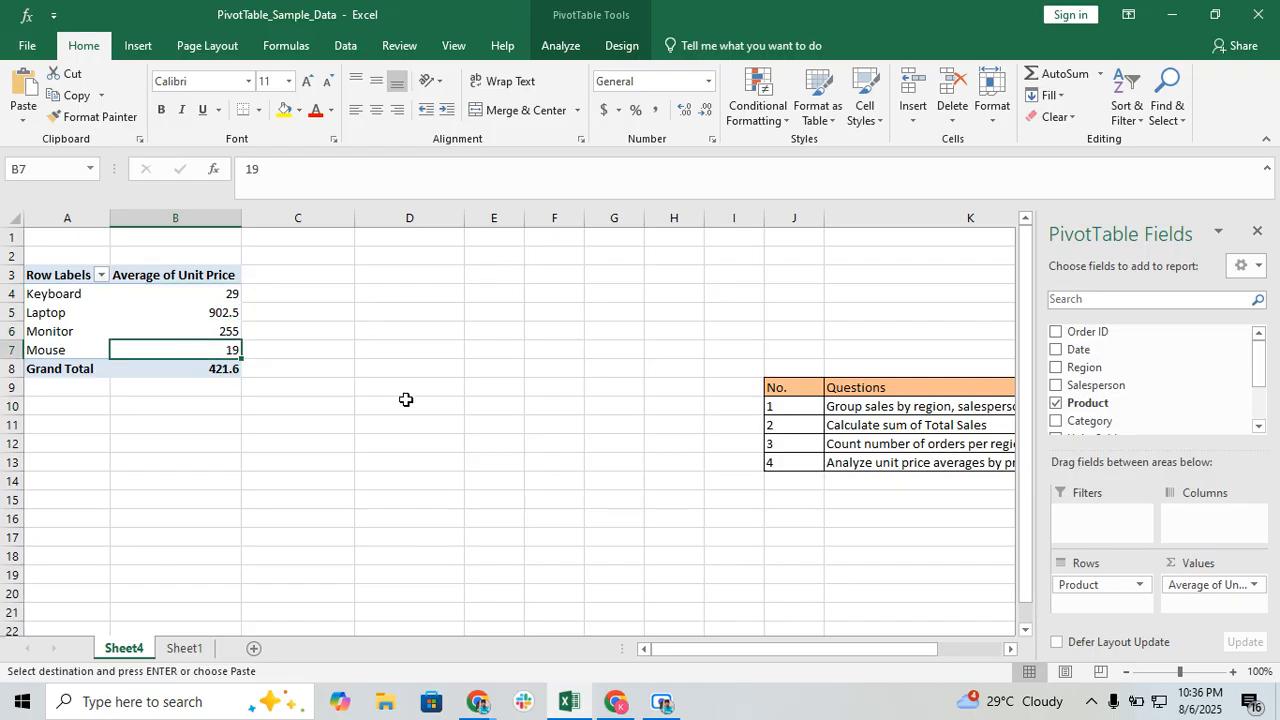
click(204, 428)
click(199, 306)
click(212, 337)
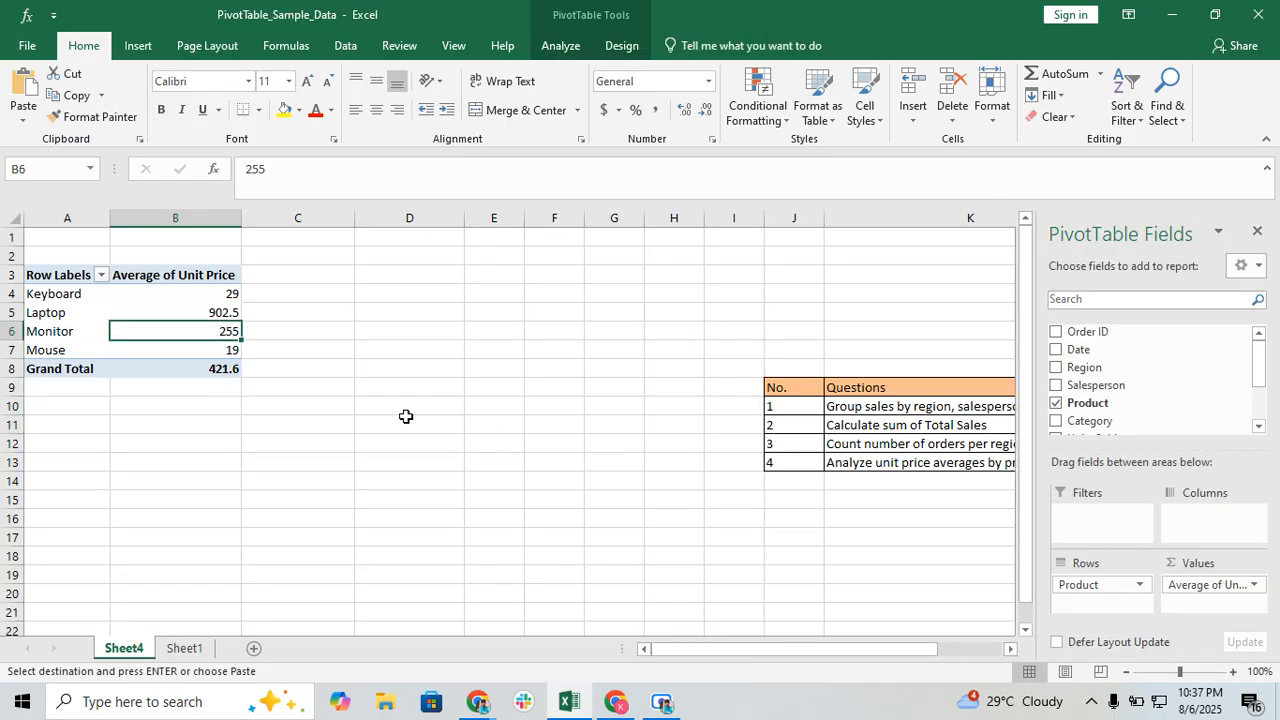
- Add Date to the PivotTable's rows below Product and Units Sold to its values
click(1057, 350)
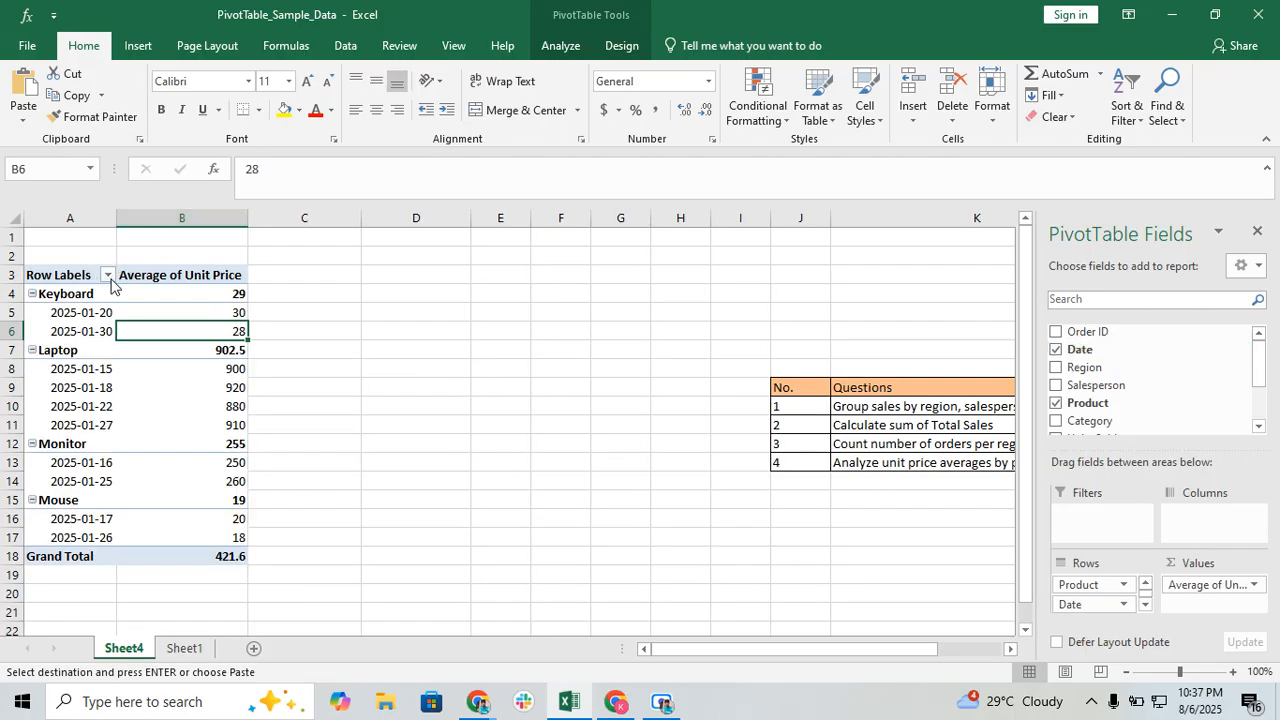
scroll(1163, 397, down, 2)
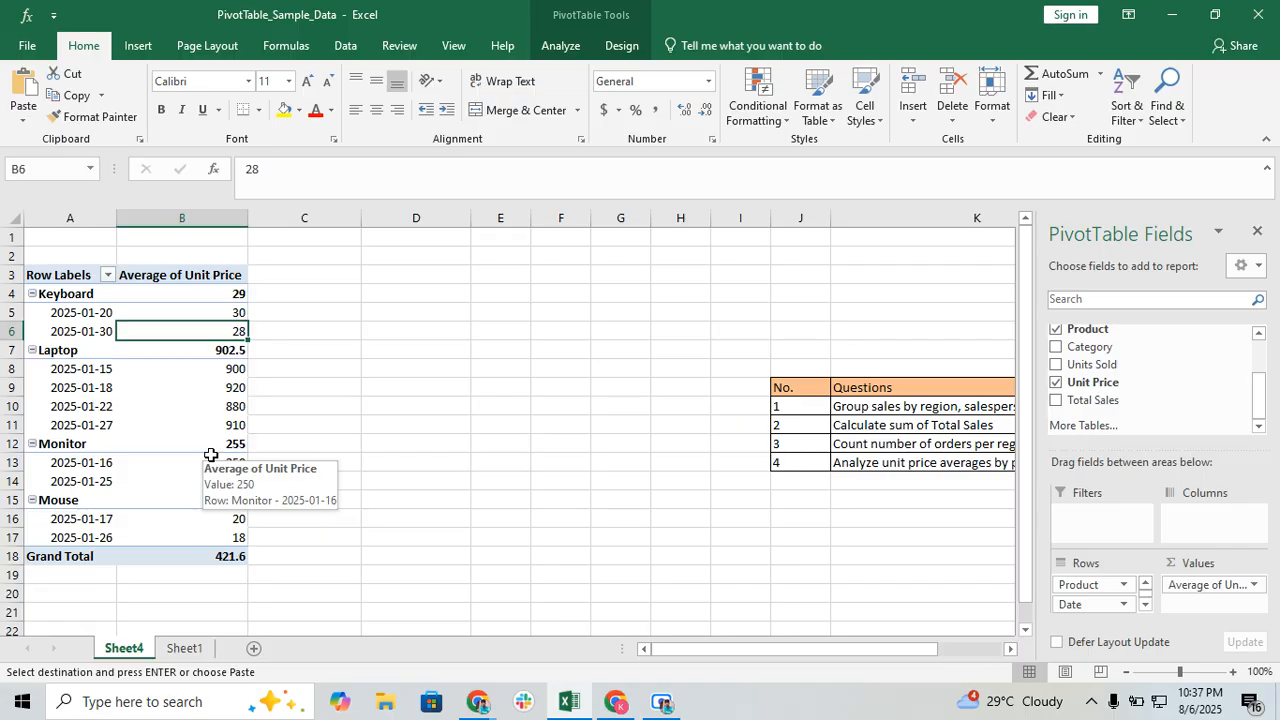
click(1057, 366)
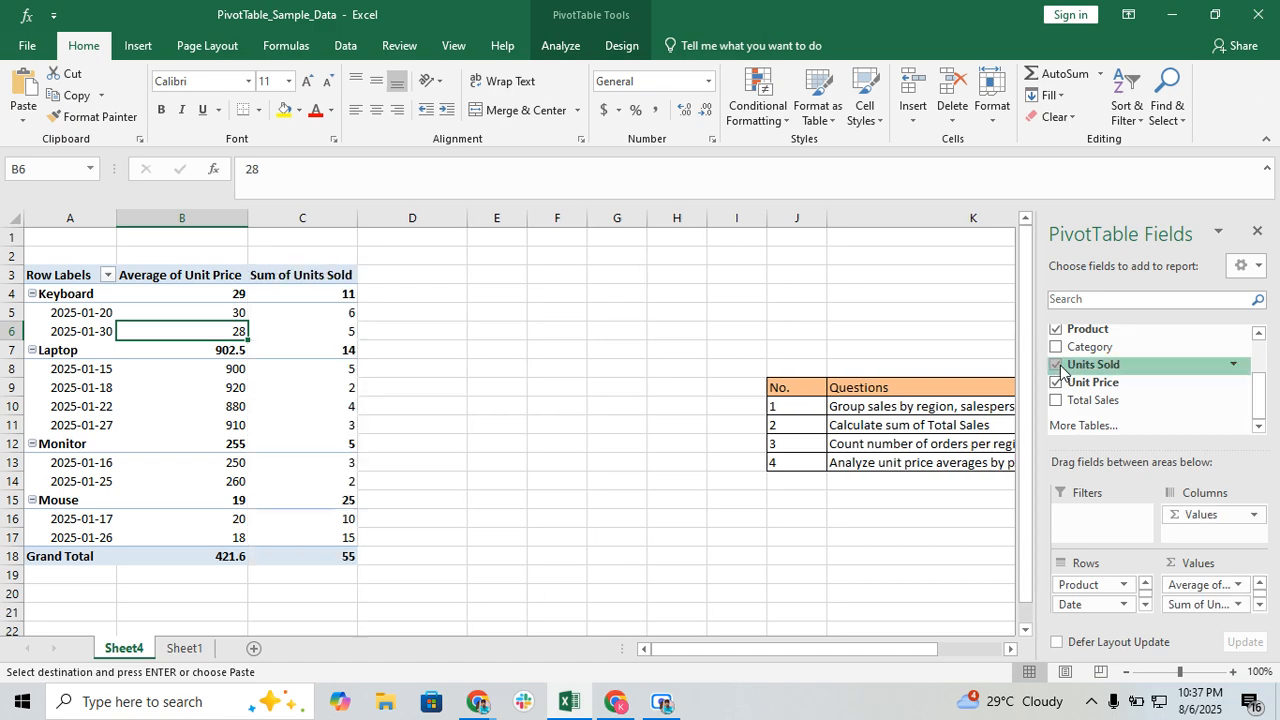
- Add Salesperson to the PivotTable's rows and remove Date, so each product is broken down by salesperson
scroll(1090, 400, up, 1)
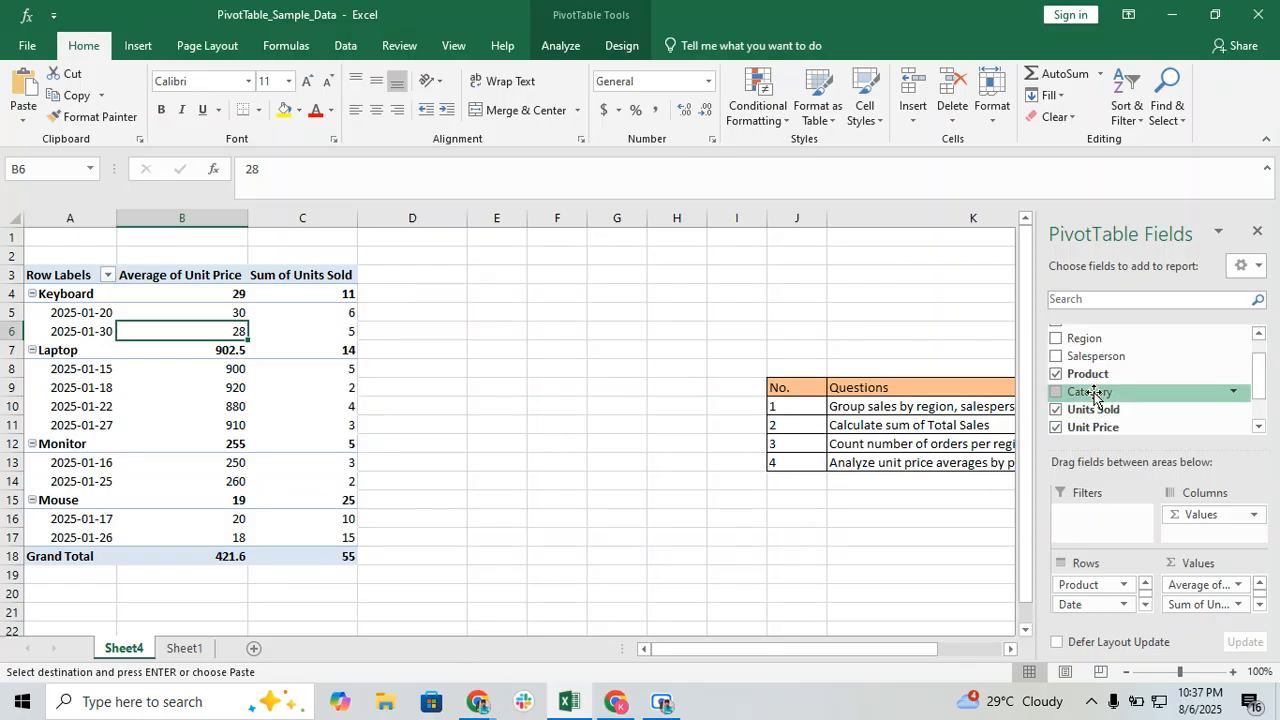
click(1056, 356)
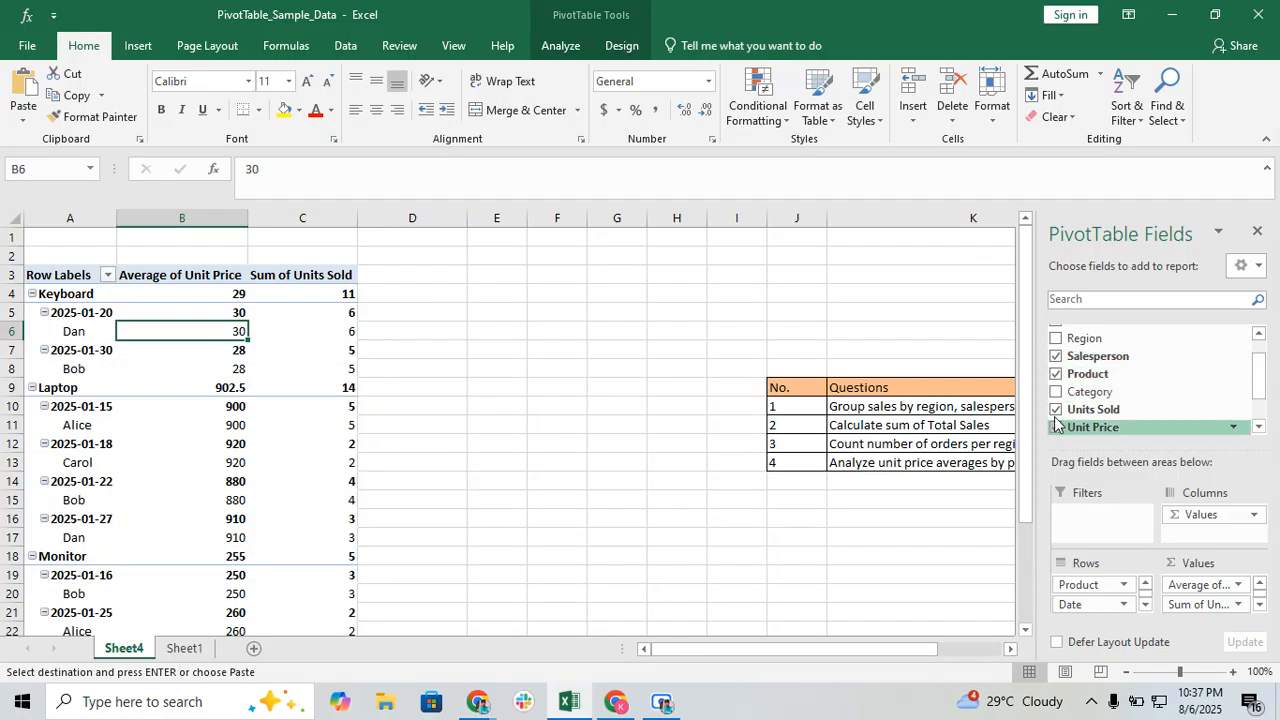
scroll(1068, 385, down, 1)
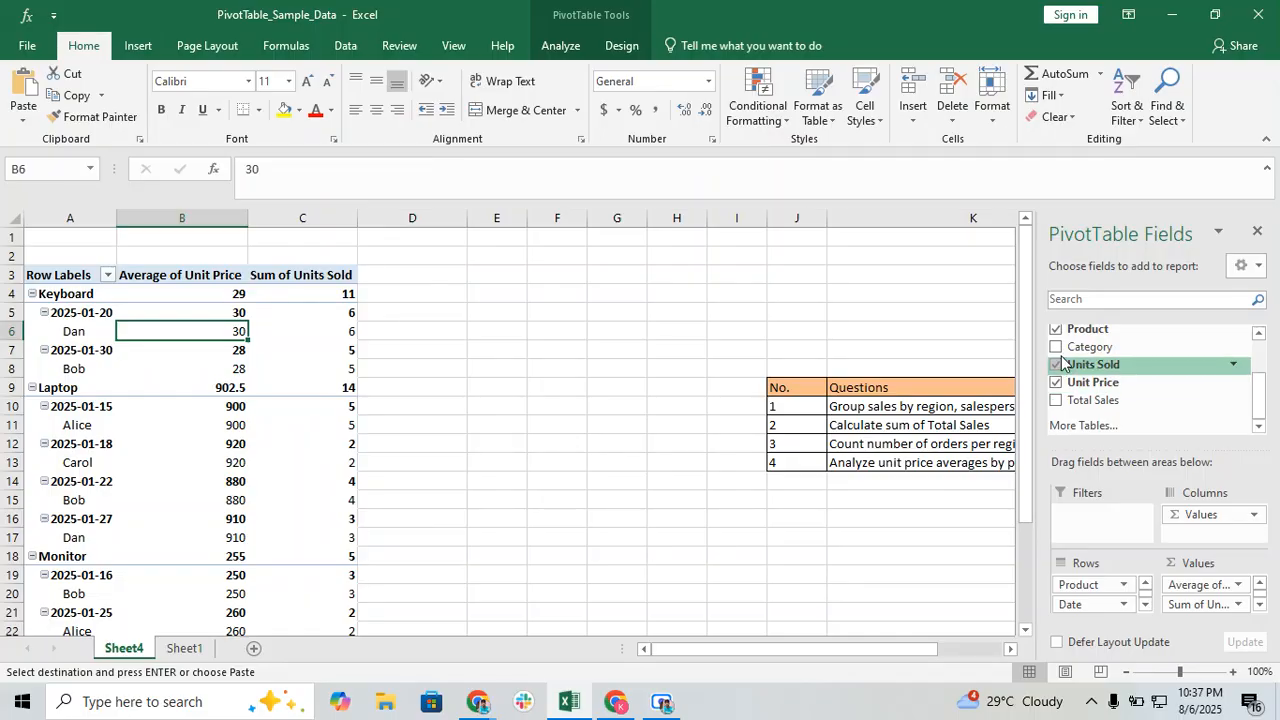
scroll(1068, 388, up, 1)
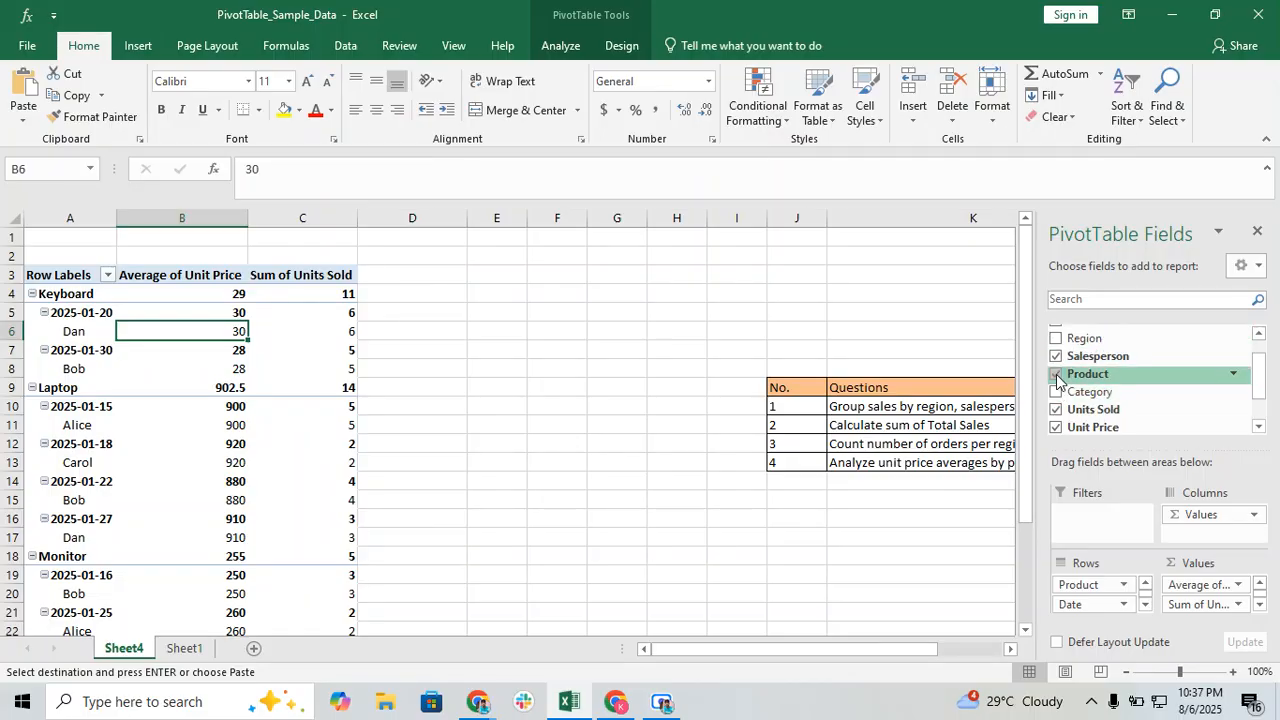
scroll(1066, 378, down, 1)
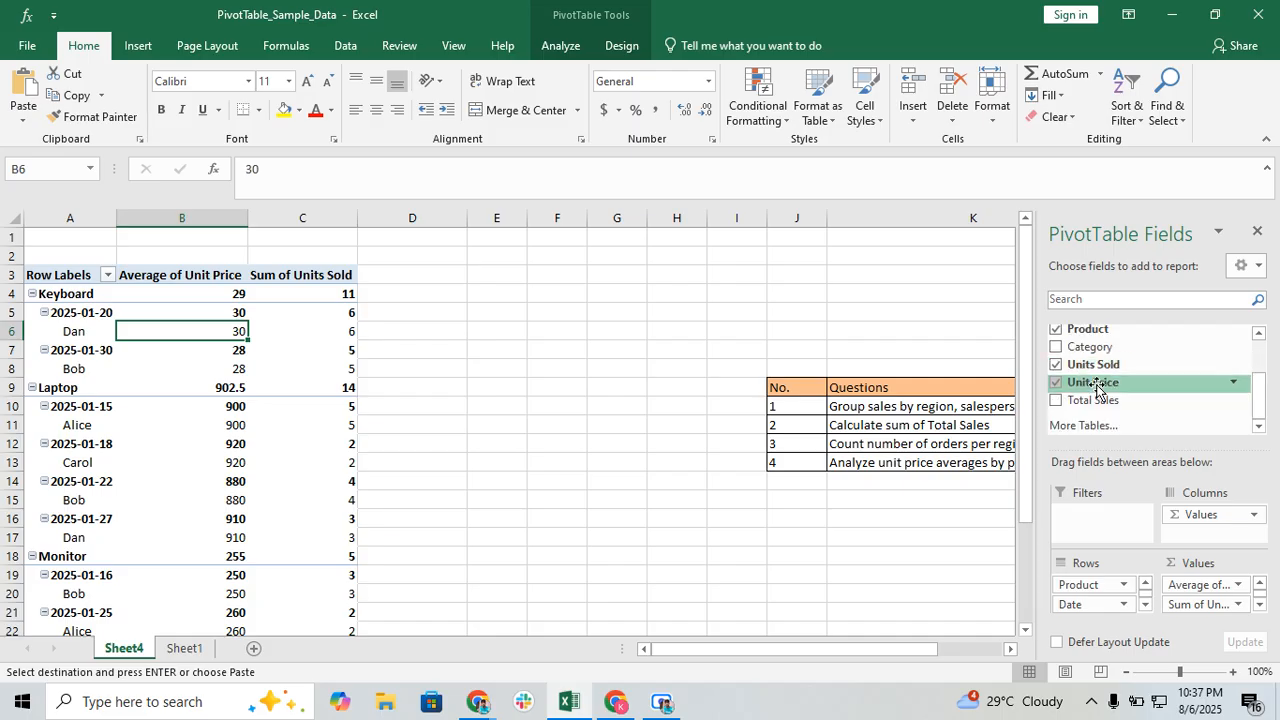
scroll(1097, 387, up, 2)
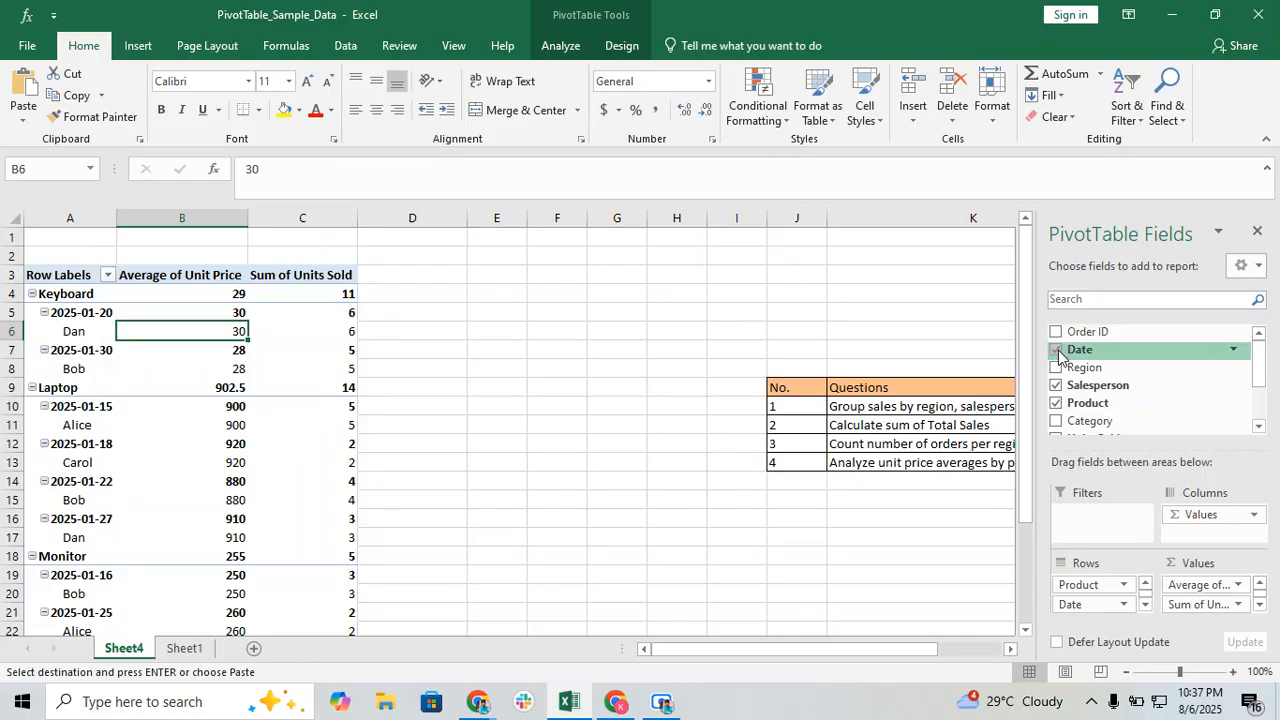
click(1056, 351)
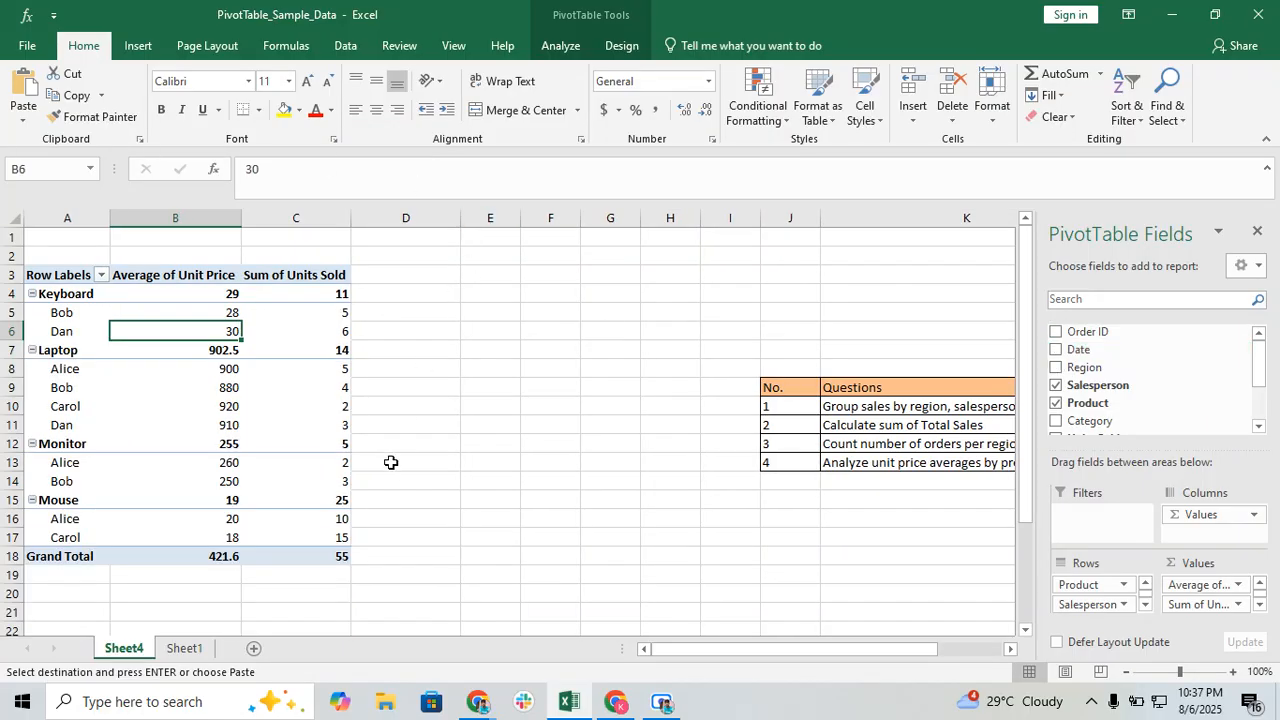
- Remove Unit Price from the PivotTable's values, keeping only Units Sold by product and salesperson
click(74, 294)
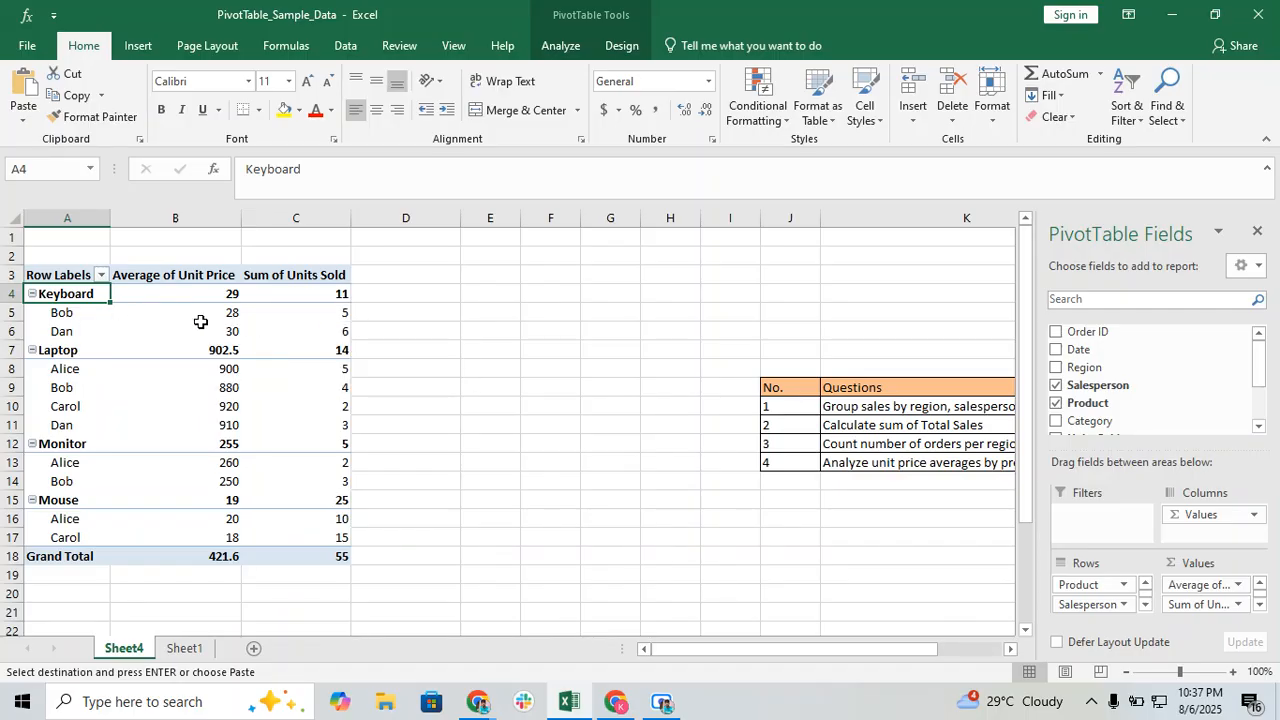
scroll(1089, 403, down, 2)
click(1063, 388)
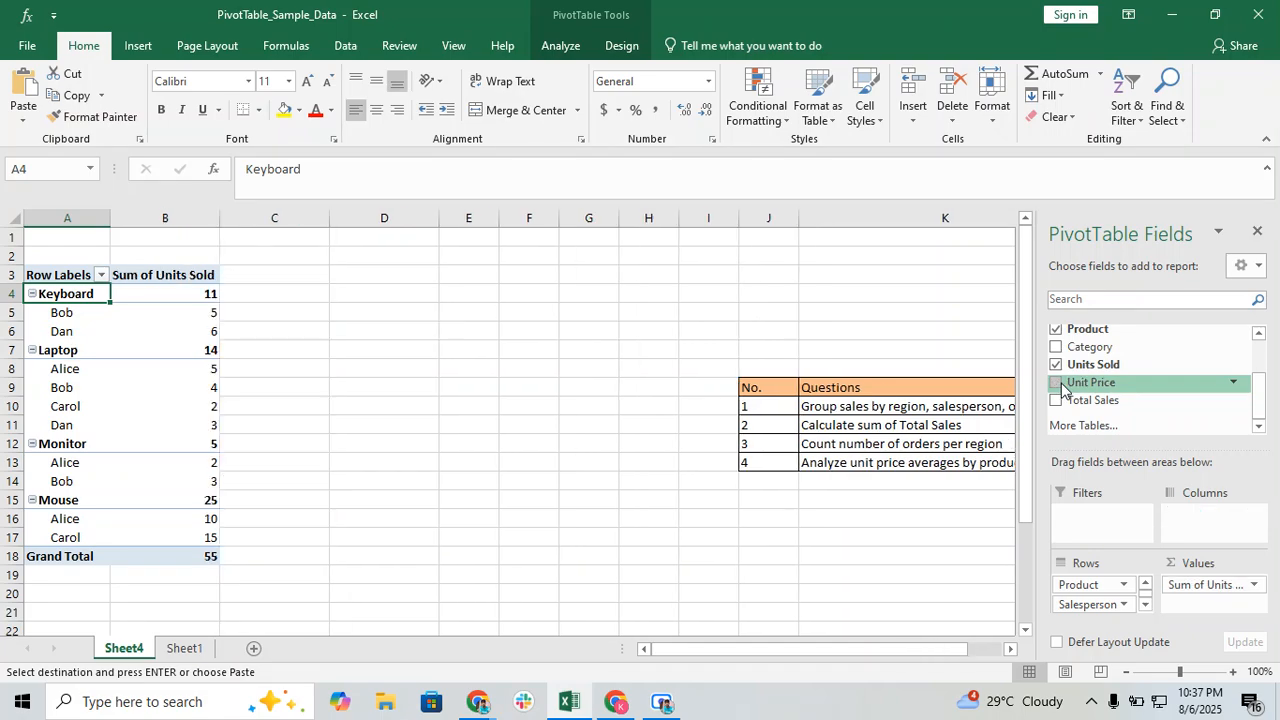
click(398, 352)
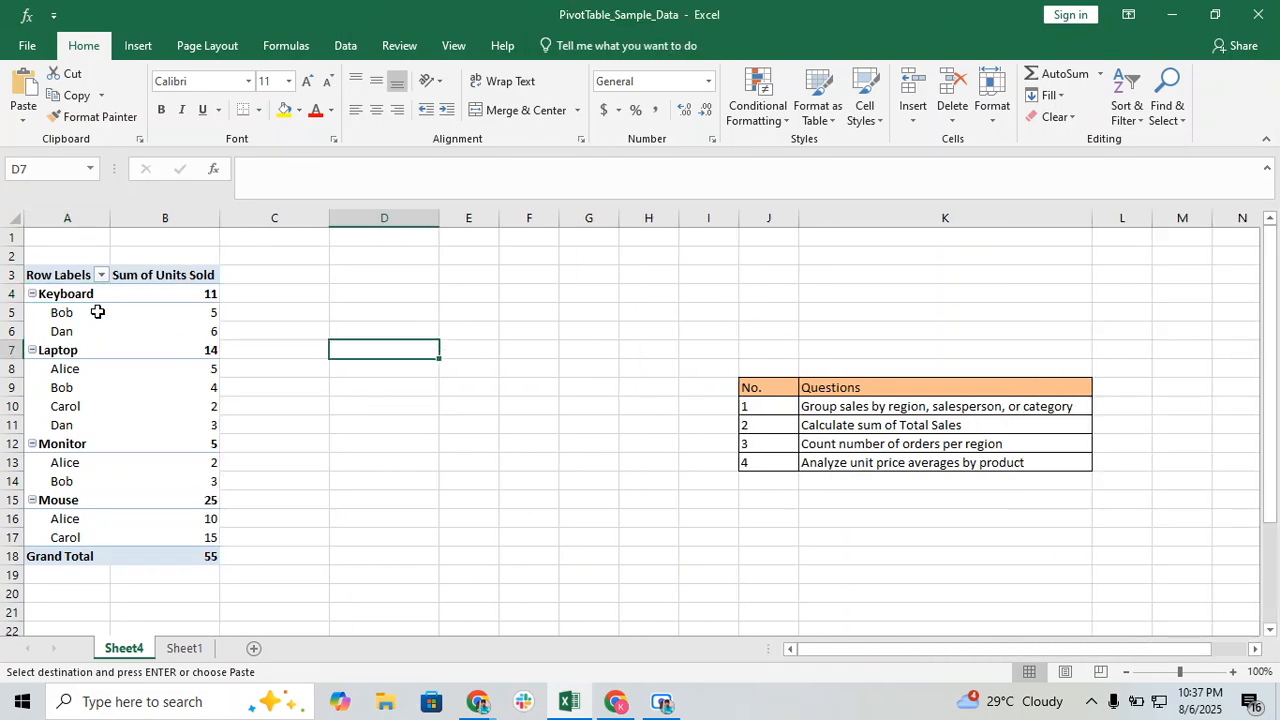
click(100, 298)
click(266, 312)
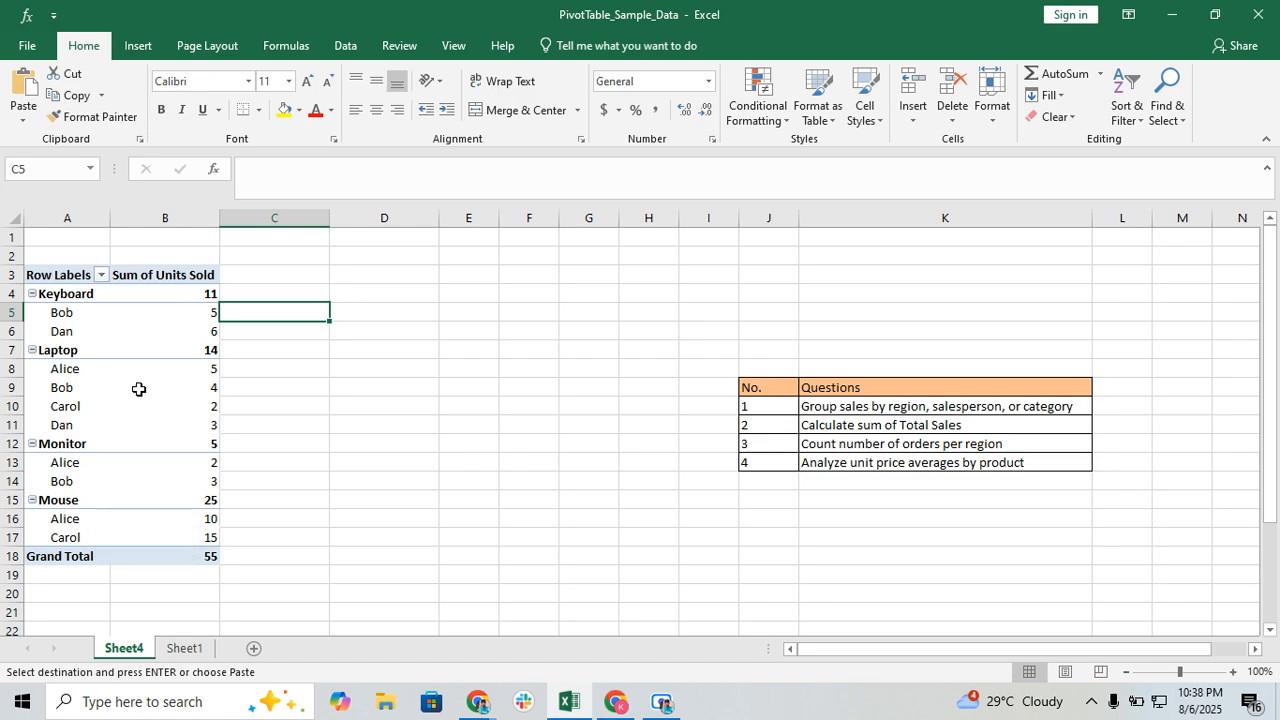
- Add Region to the PivotTable's rows below Salesperson and sort the Product row labels from A to Z
click(185, 335)
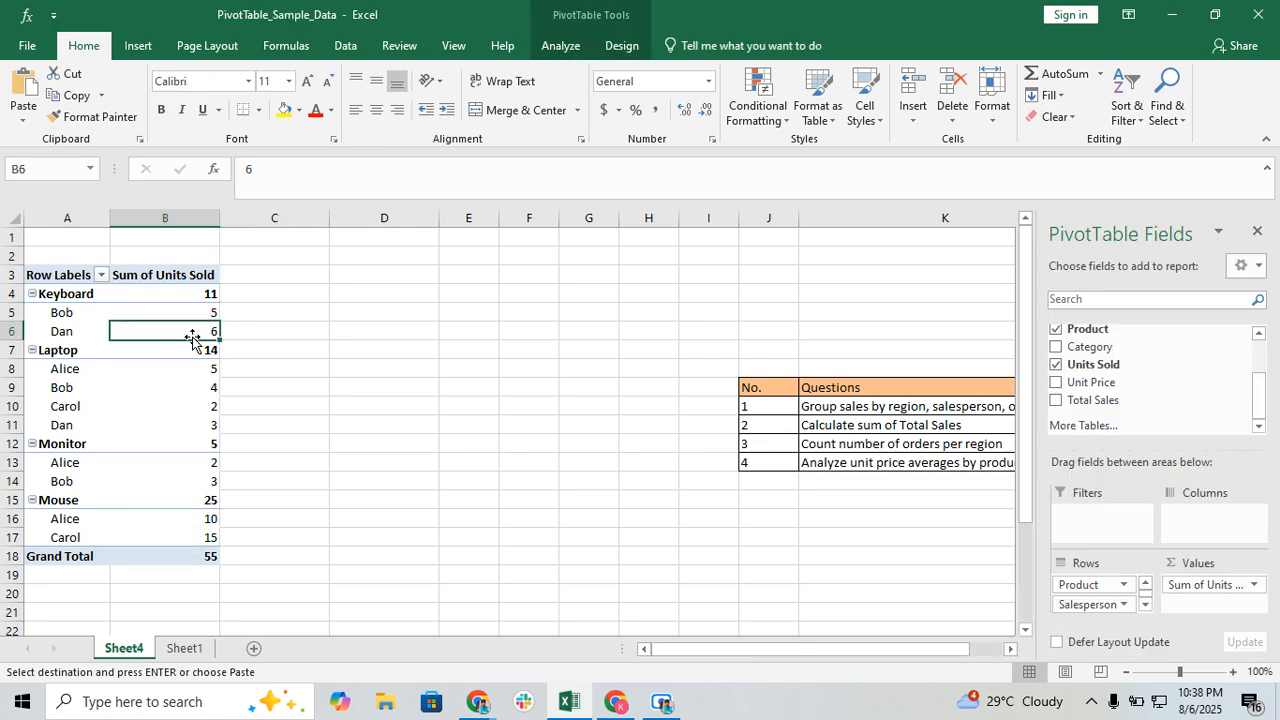
scroll(1100, 378, up, 1)
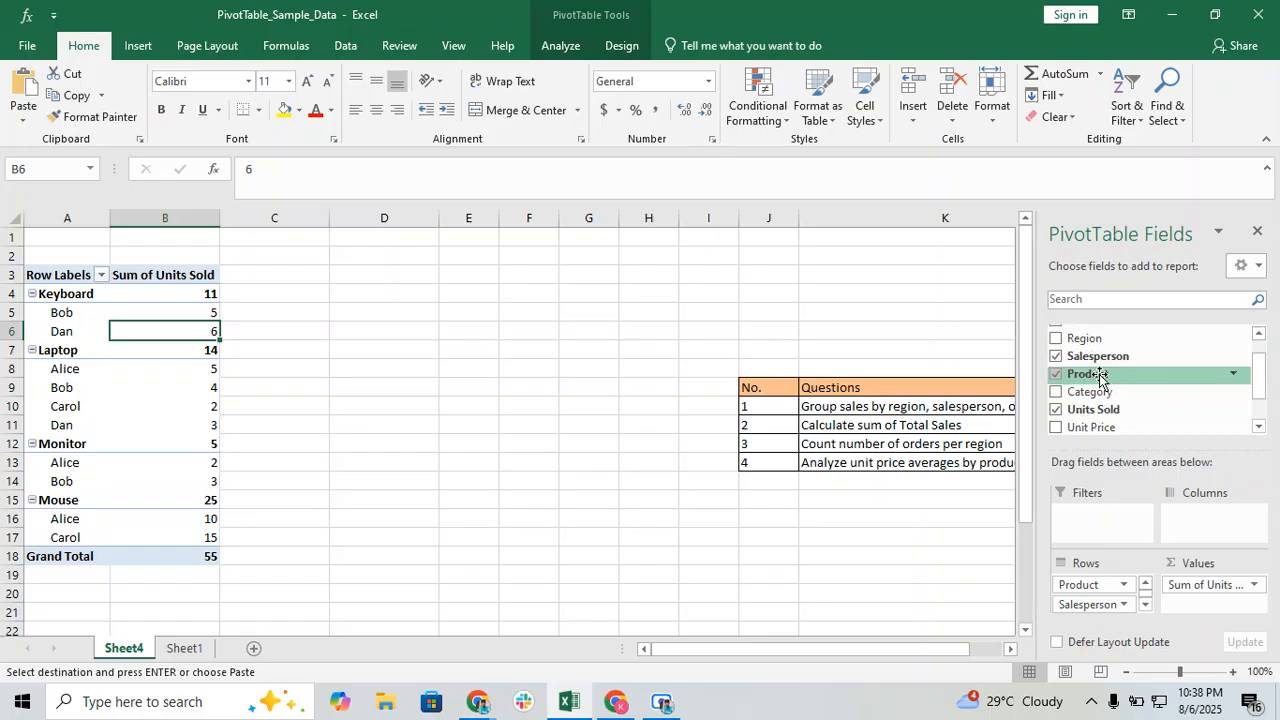
click(1056, 338)
click(456, 352)
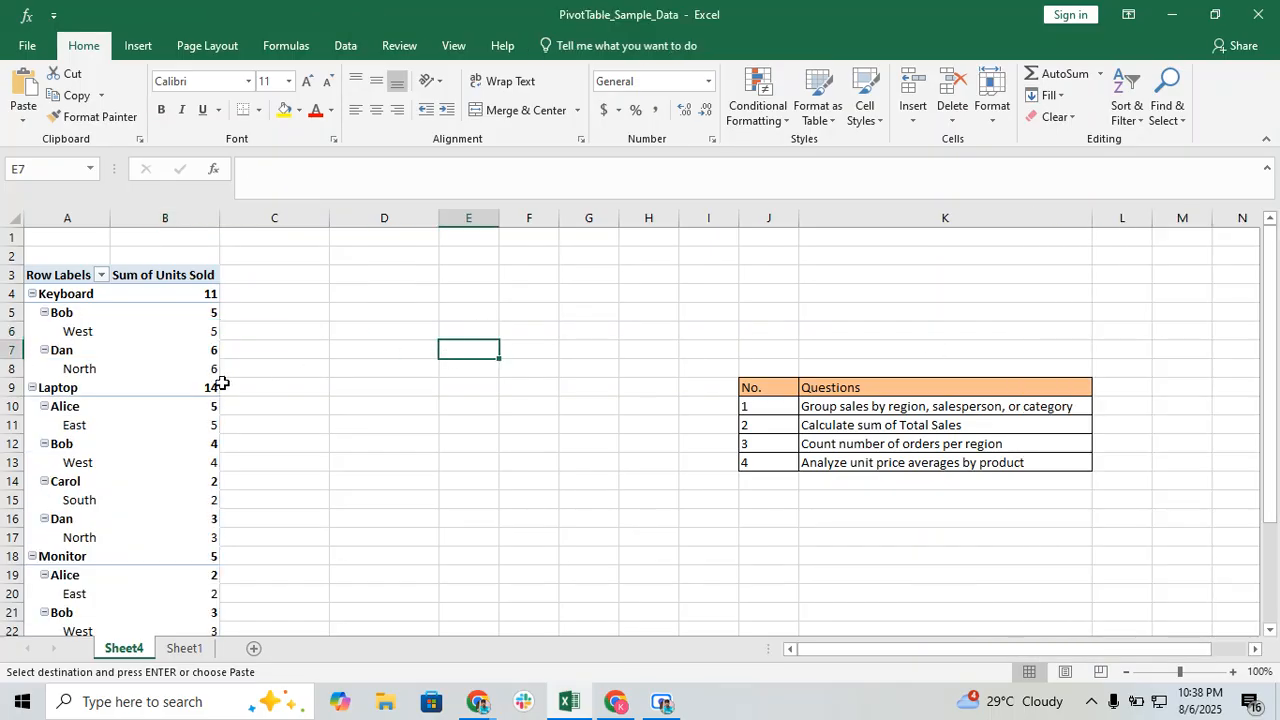
click(101, 275)
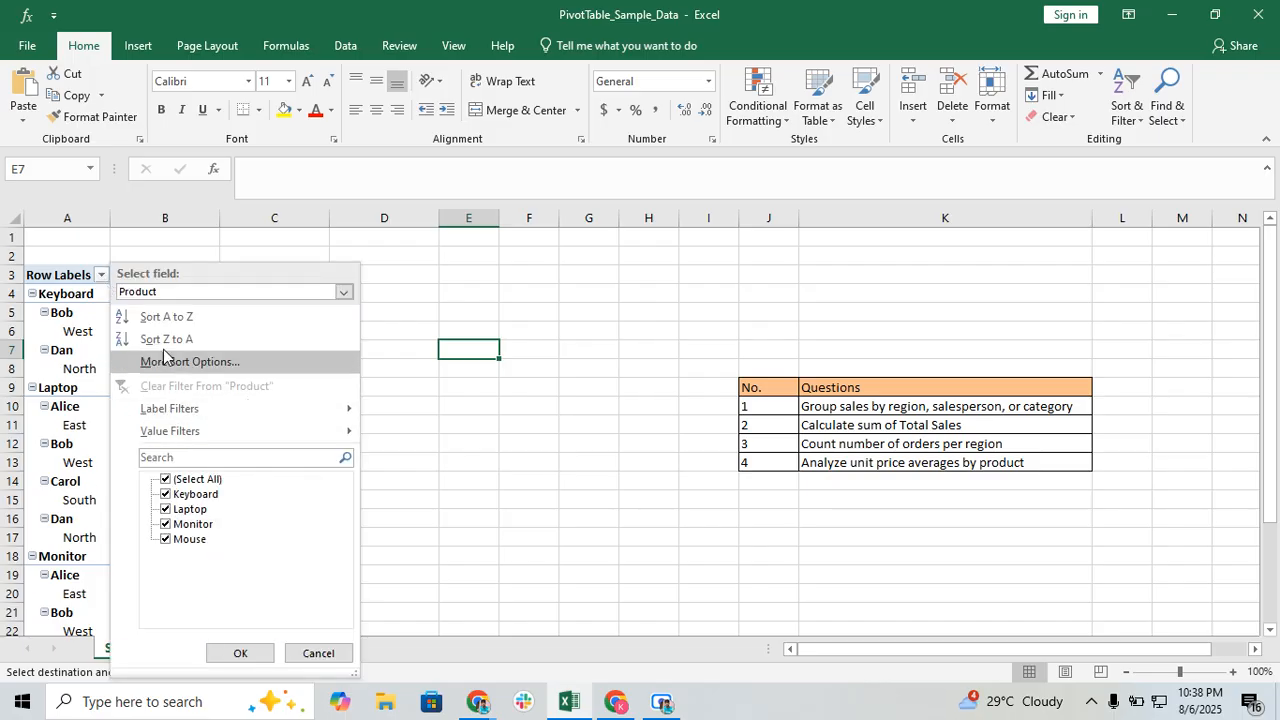
click(176, 318)
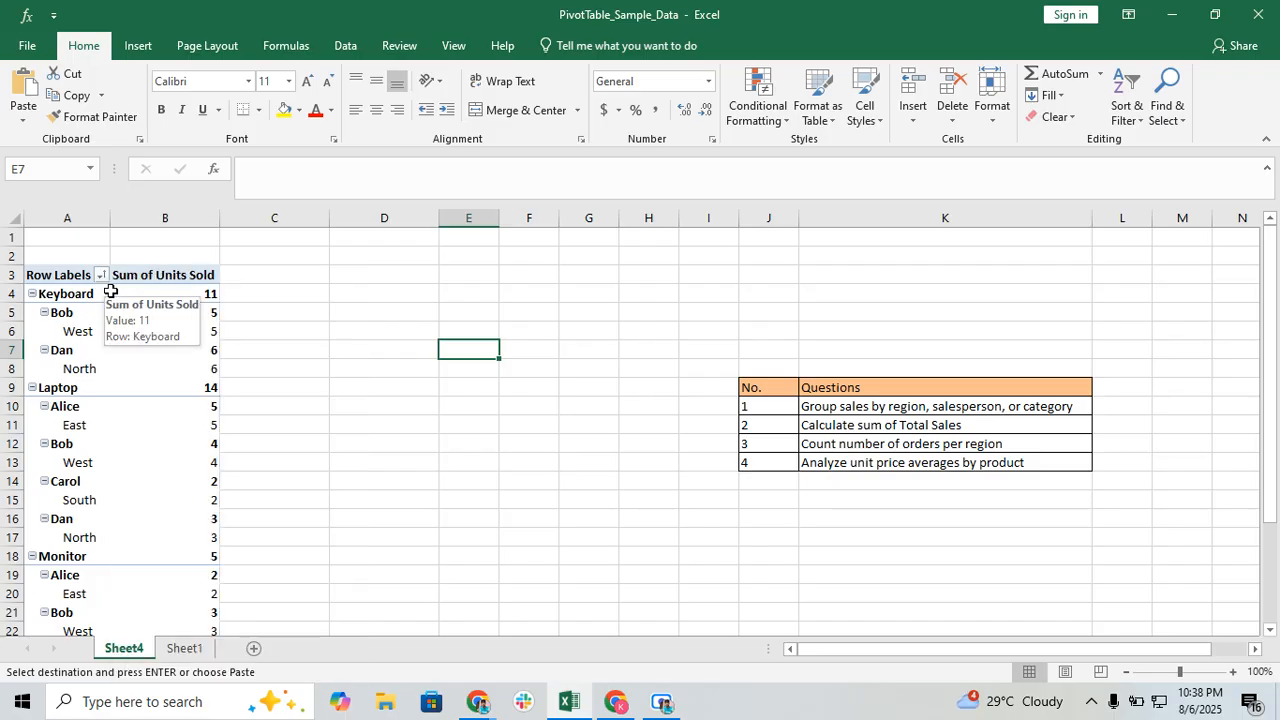
- Look through the whole PivotTable's units sold by product, salesperson and region down to the grand total
scroll(126, 414, down, 3)
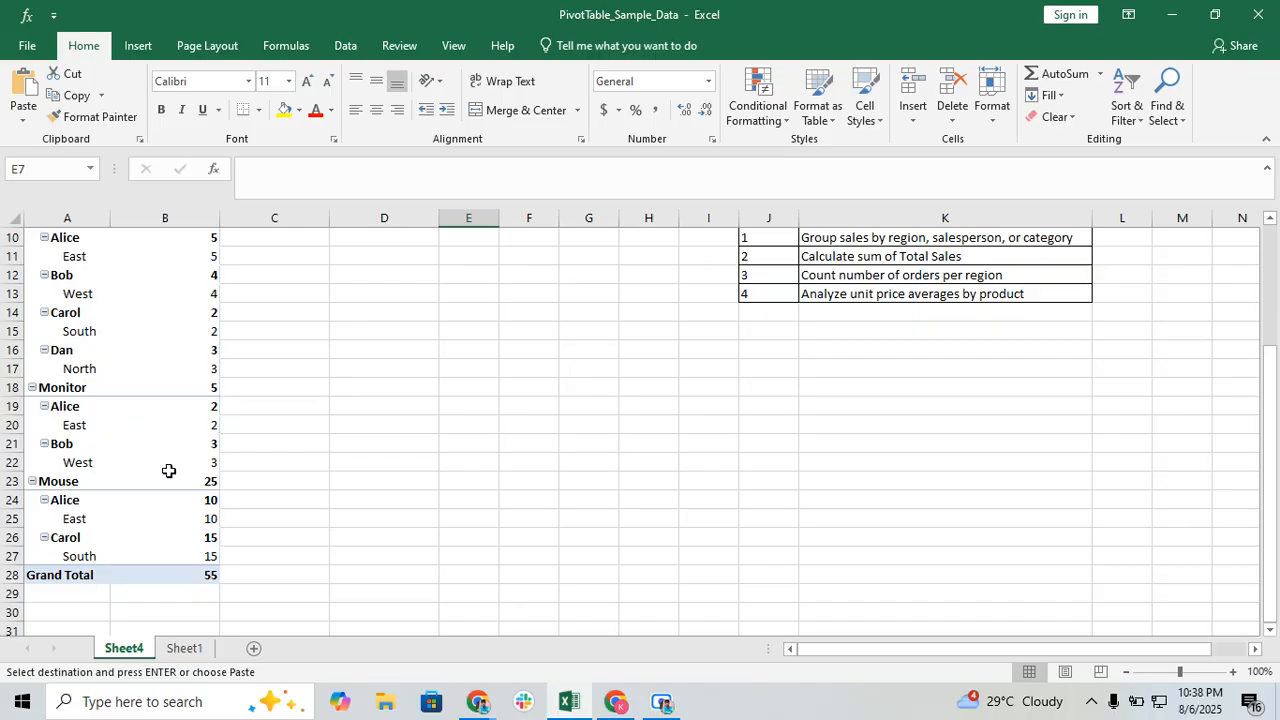
scroll(194, 553, up, 2)
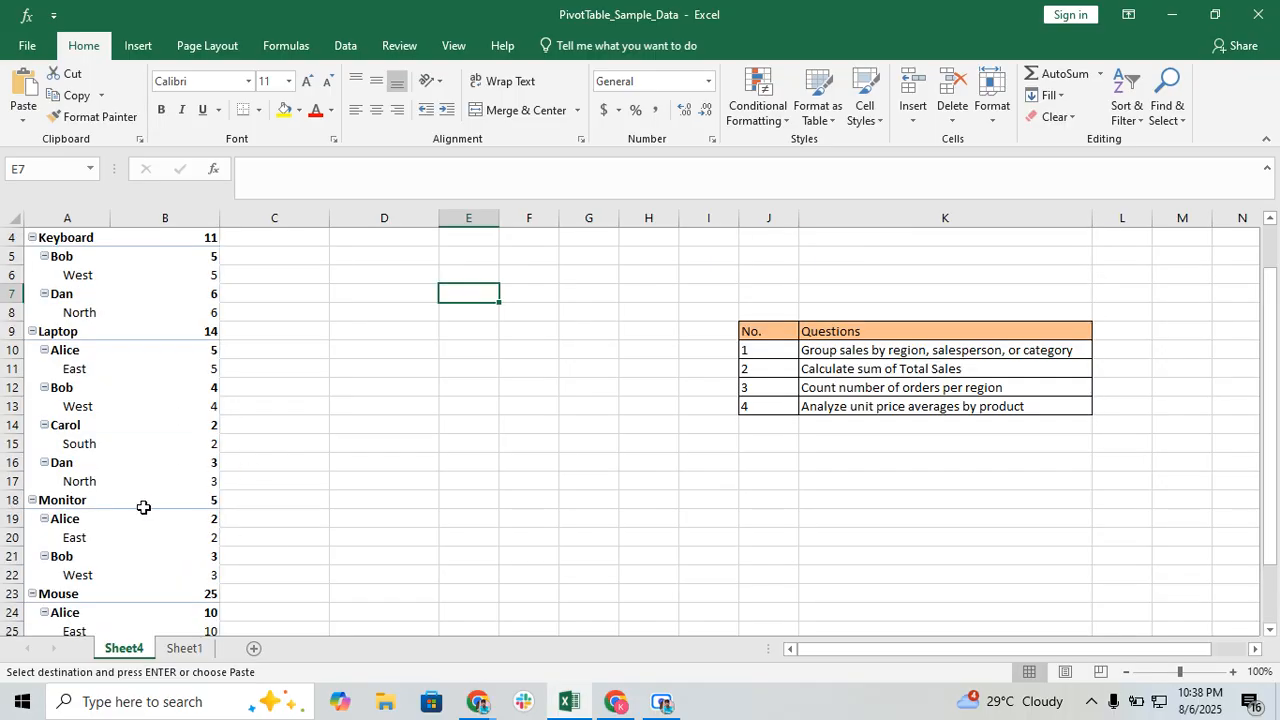
scroll(197, 578, down, 2)
scroll(190, 550, up, 3)
scroll(194, 578, down, 2)
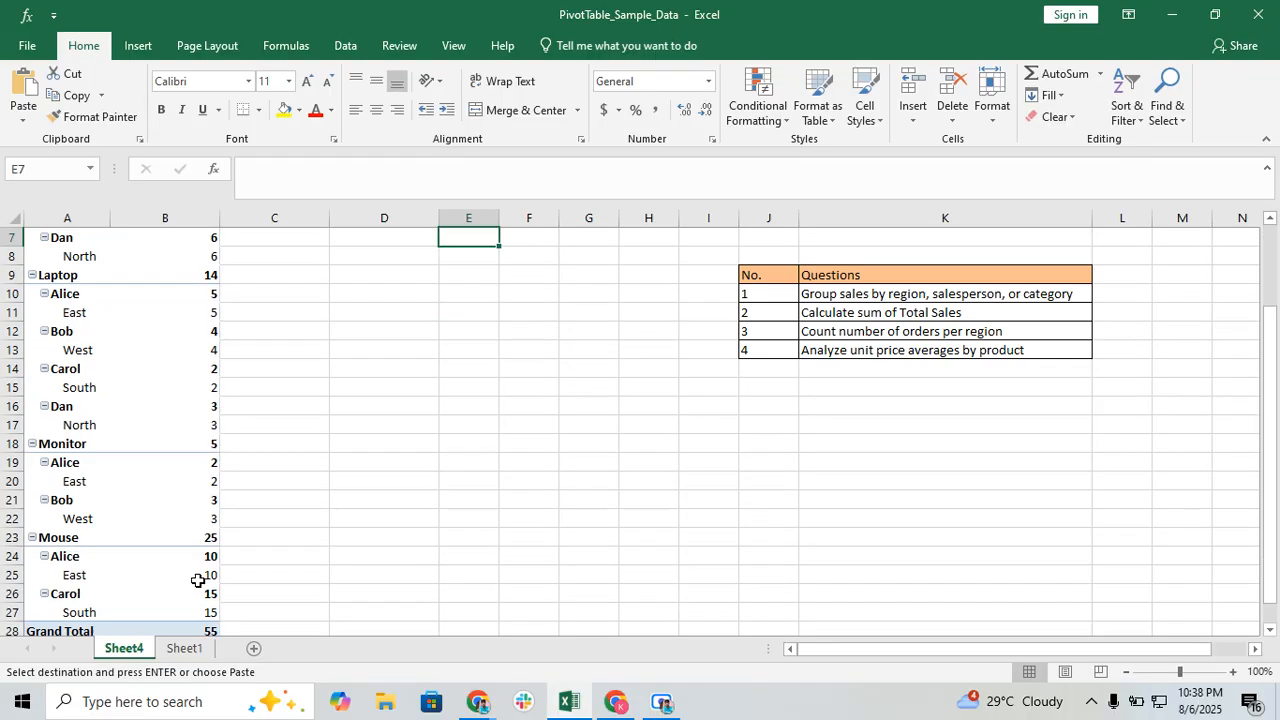
scroll(200, 540, up, 2)
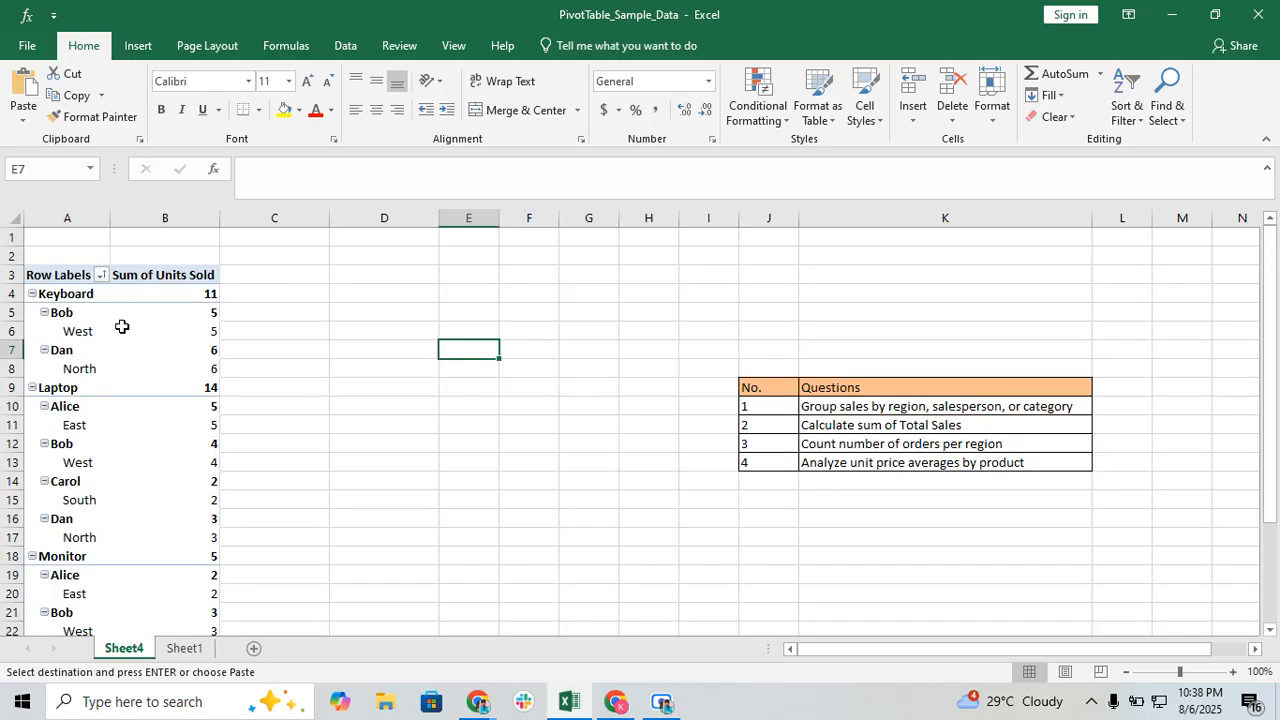
- Remove Region and Product from the PivotTable's rows so units sold are grouped by salesperson only
click(160, 327)
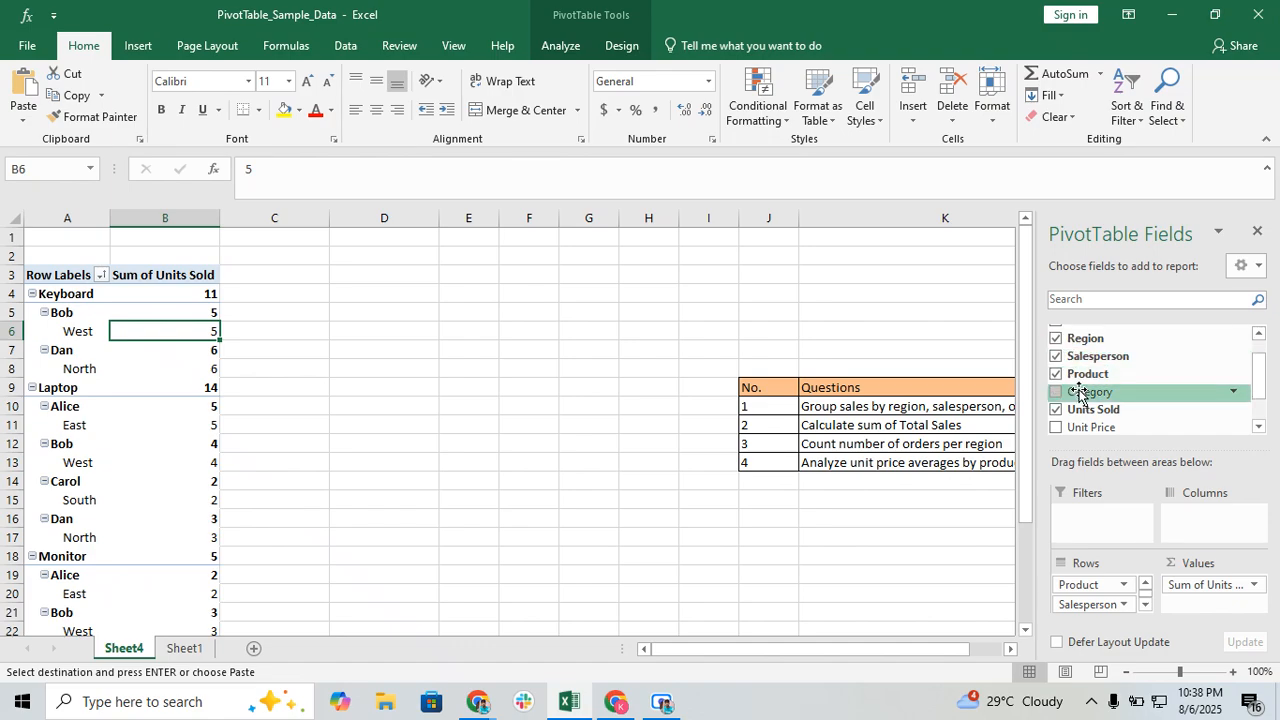
scroll(1078, 395, down, 1)
scroll(1078, 395, up, 1)
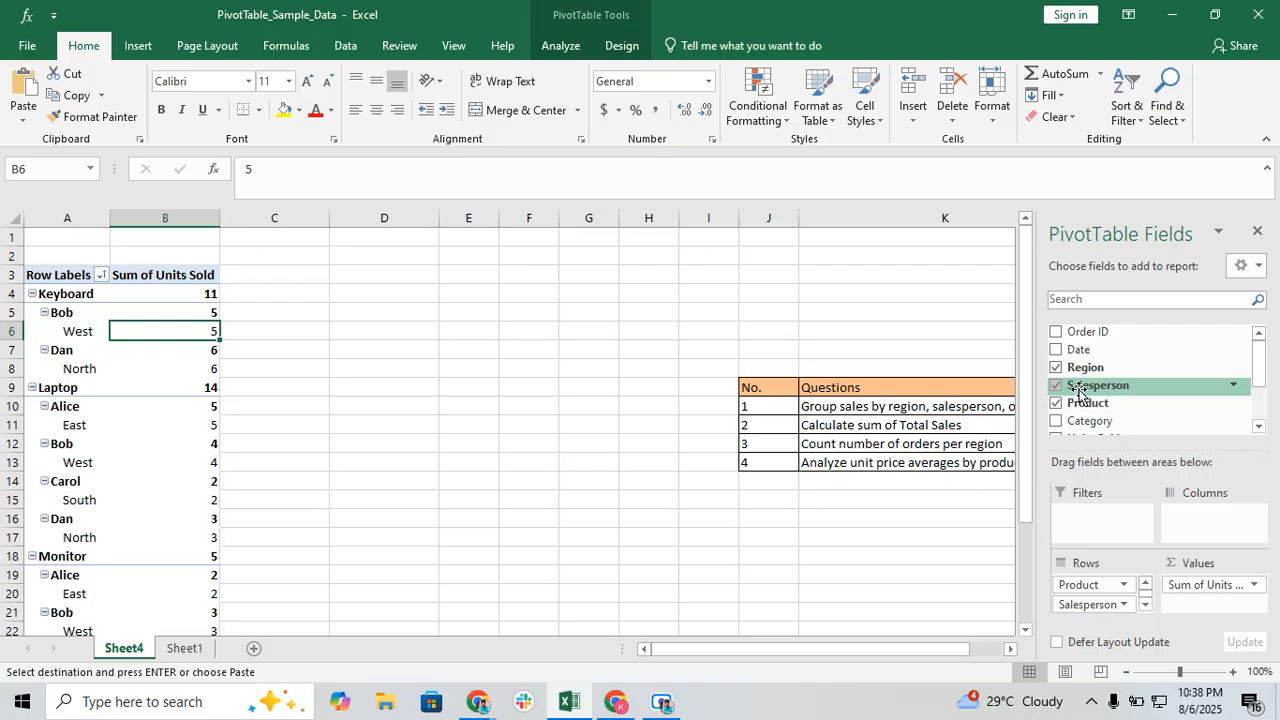
click(1057, 370)
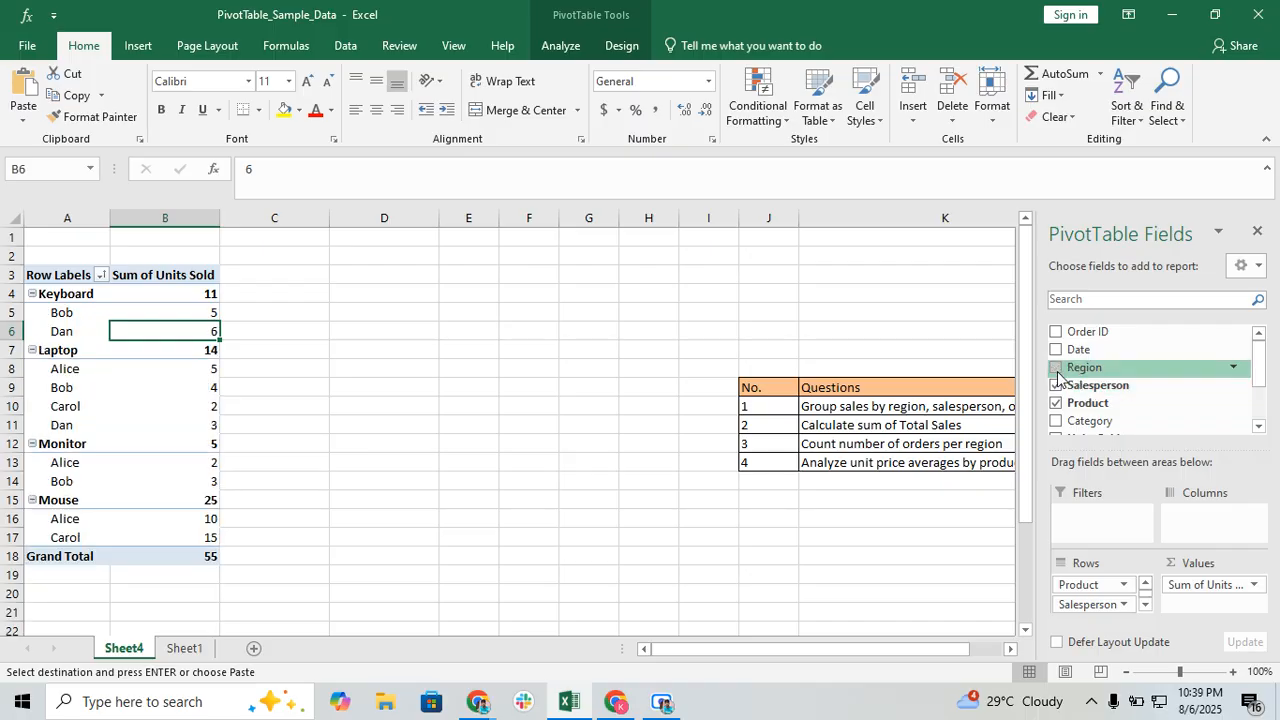
click(1056, 403)
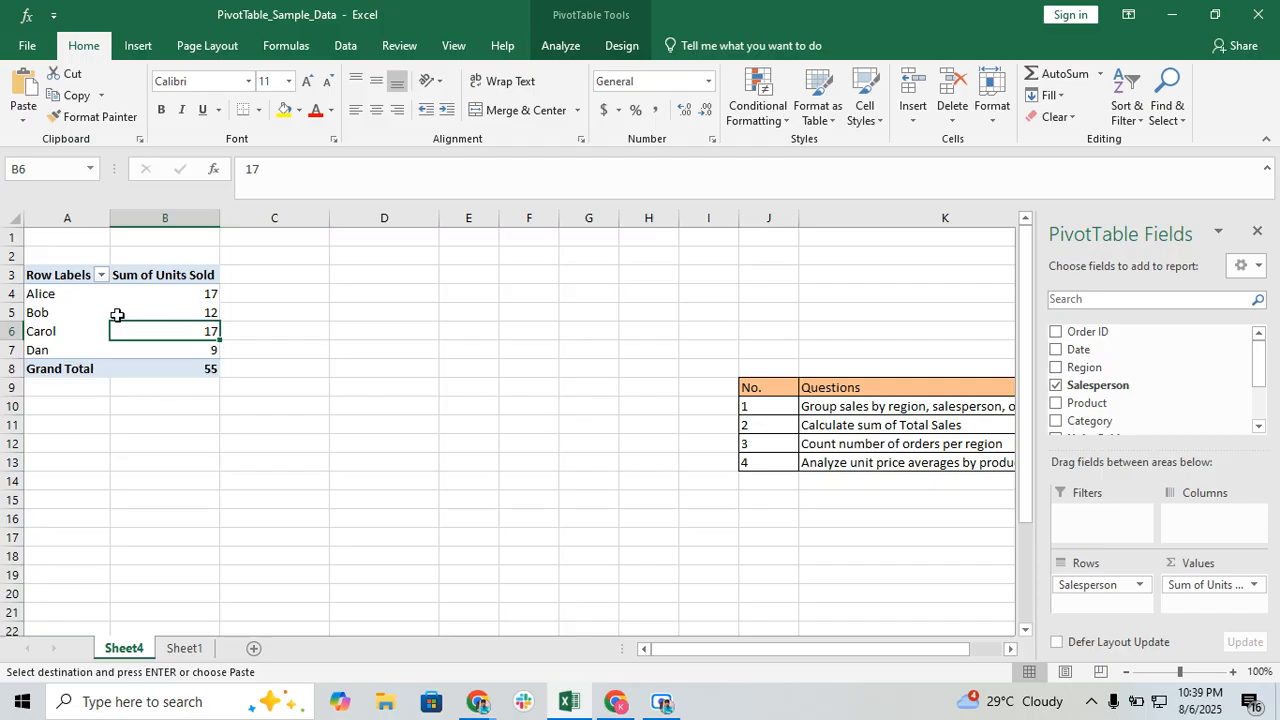
- Add Region and Product to the PivotTable's rows, nested in that order below Salesperson
click(1064, 370)
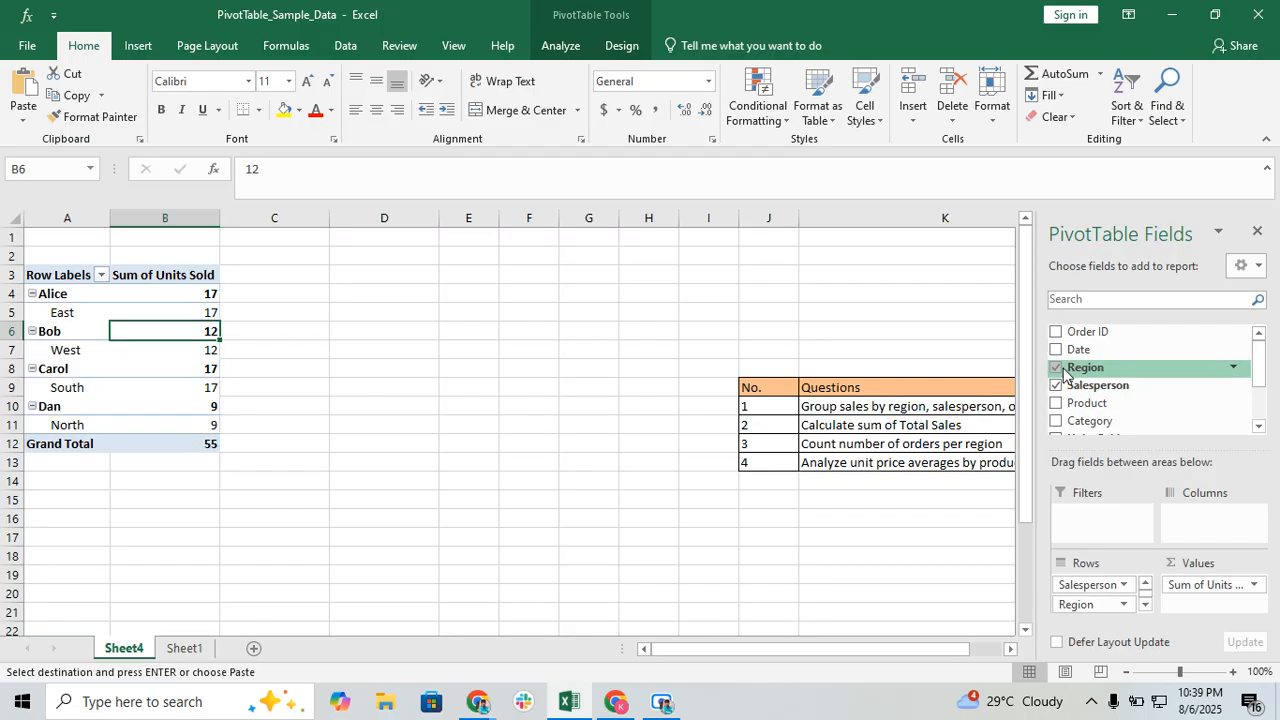
click(264, 353)
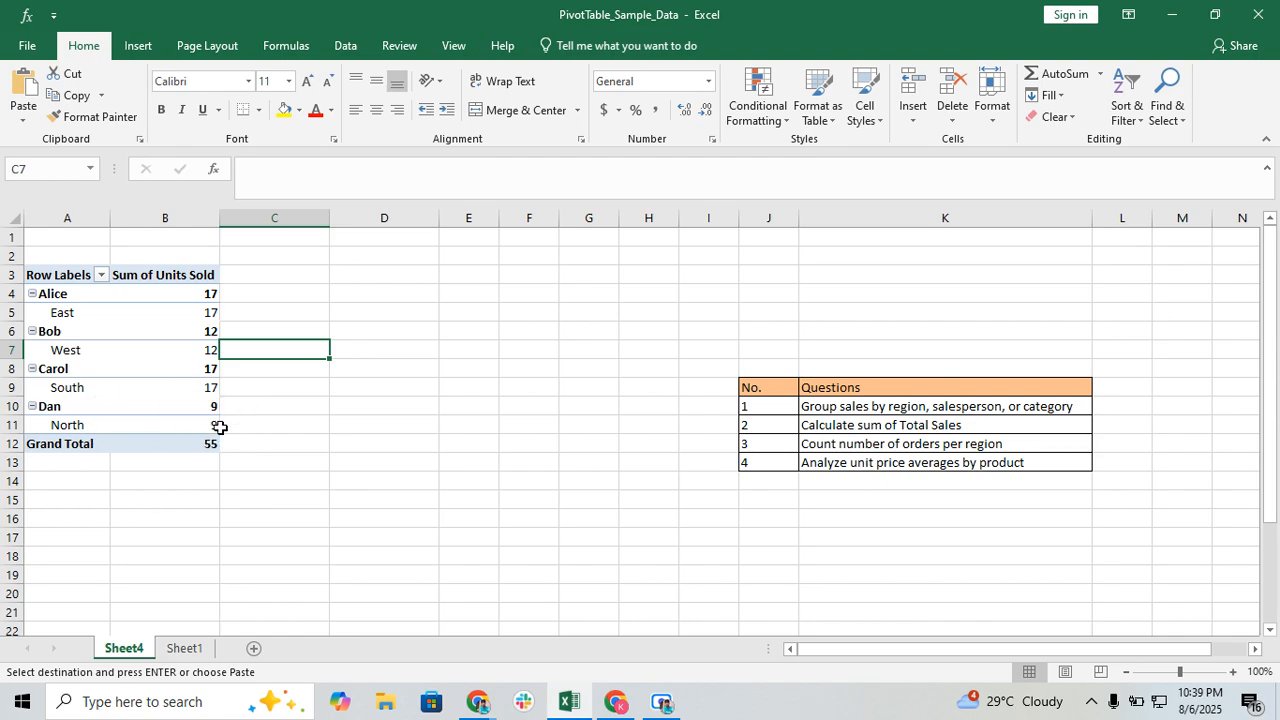
mouse_move(214, 429)
click(126, 314)
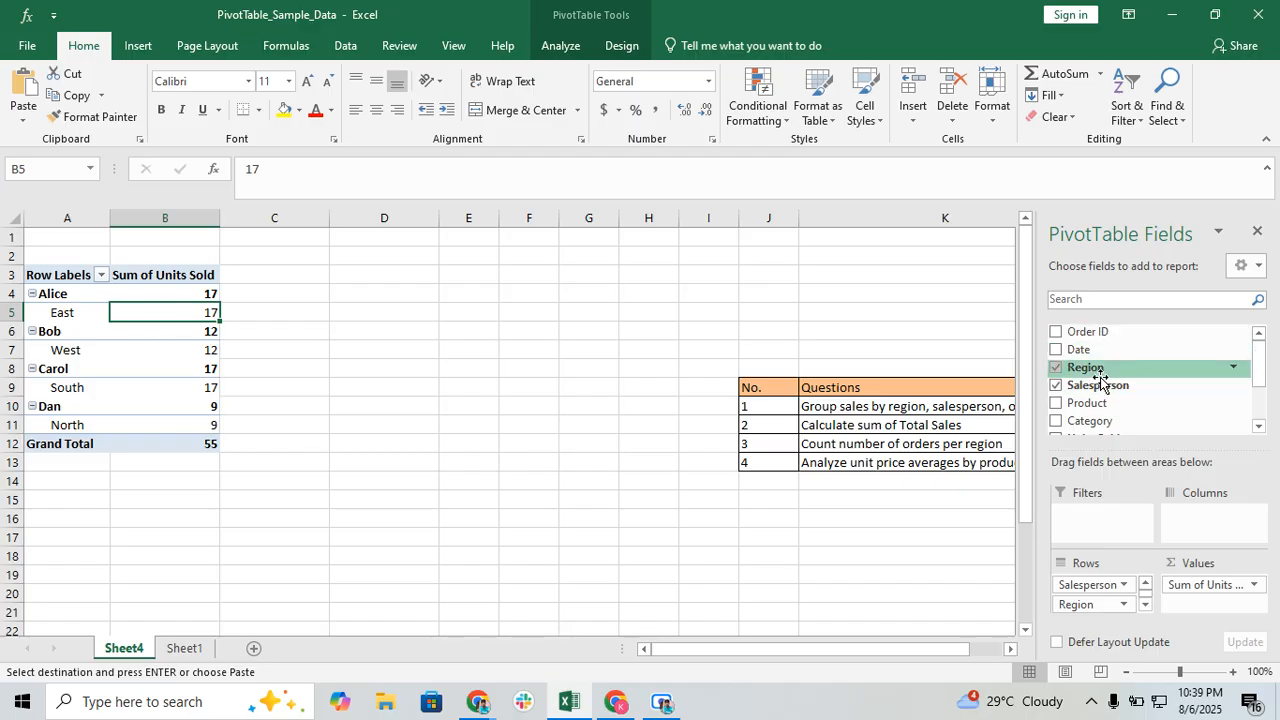
scroll(1100, 378, down, 1)
click(1058, 360)
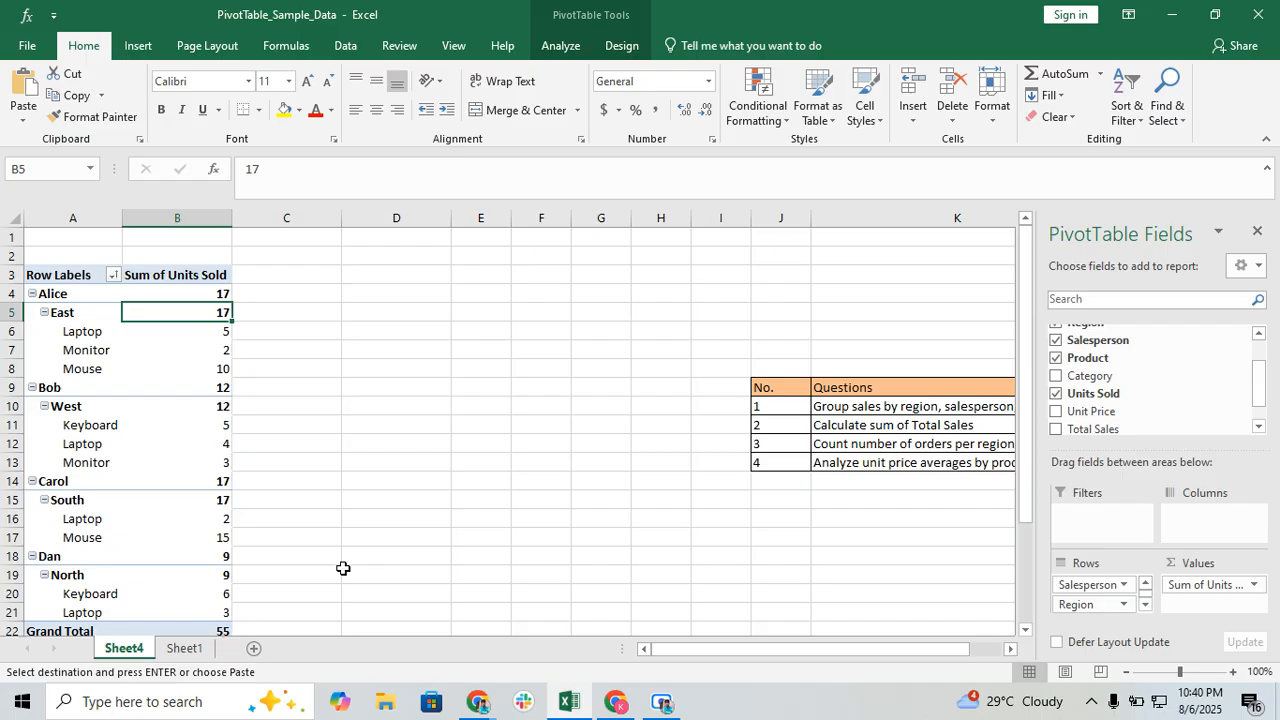
- Add filters to the source data range A2:I11 on Sheet1
click(180, 650)
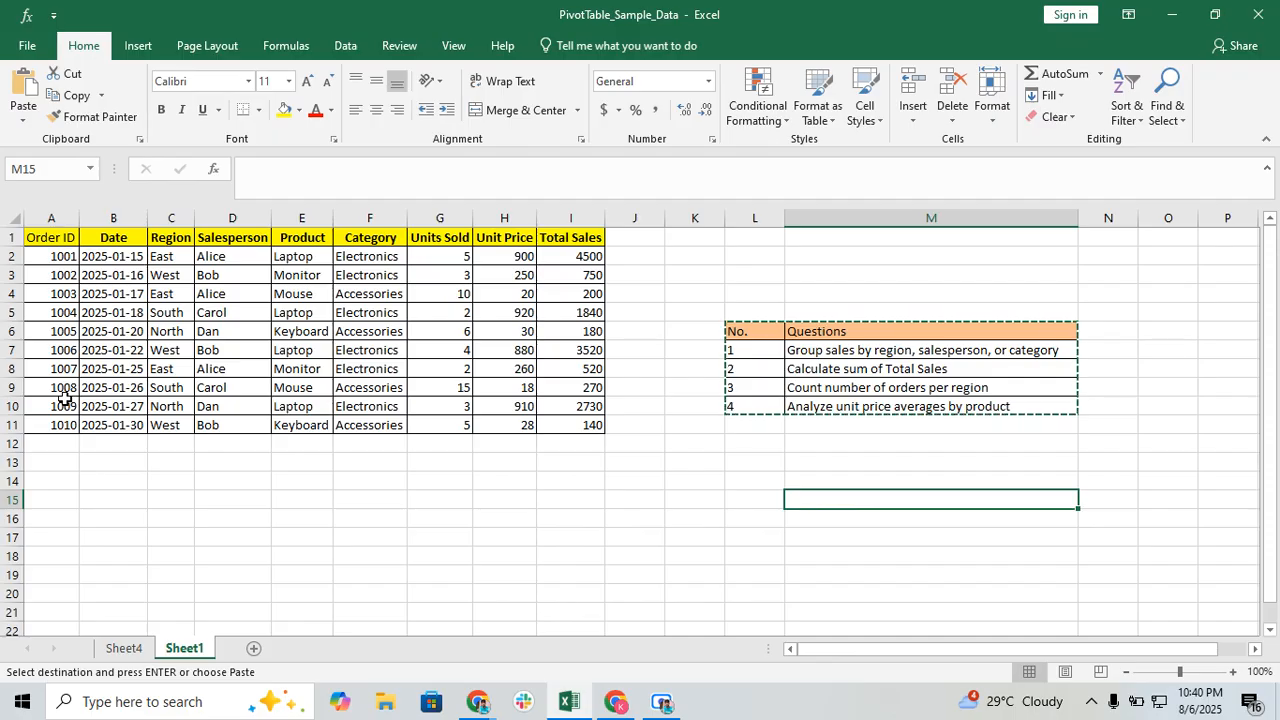
click(58, 252)
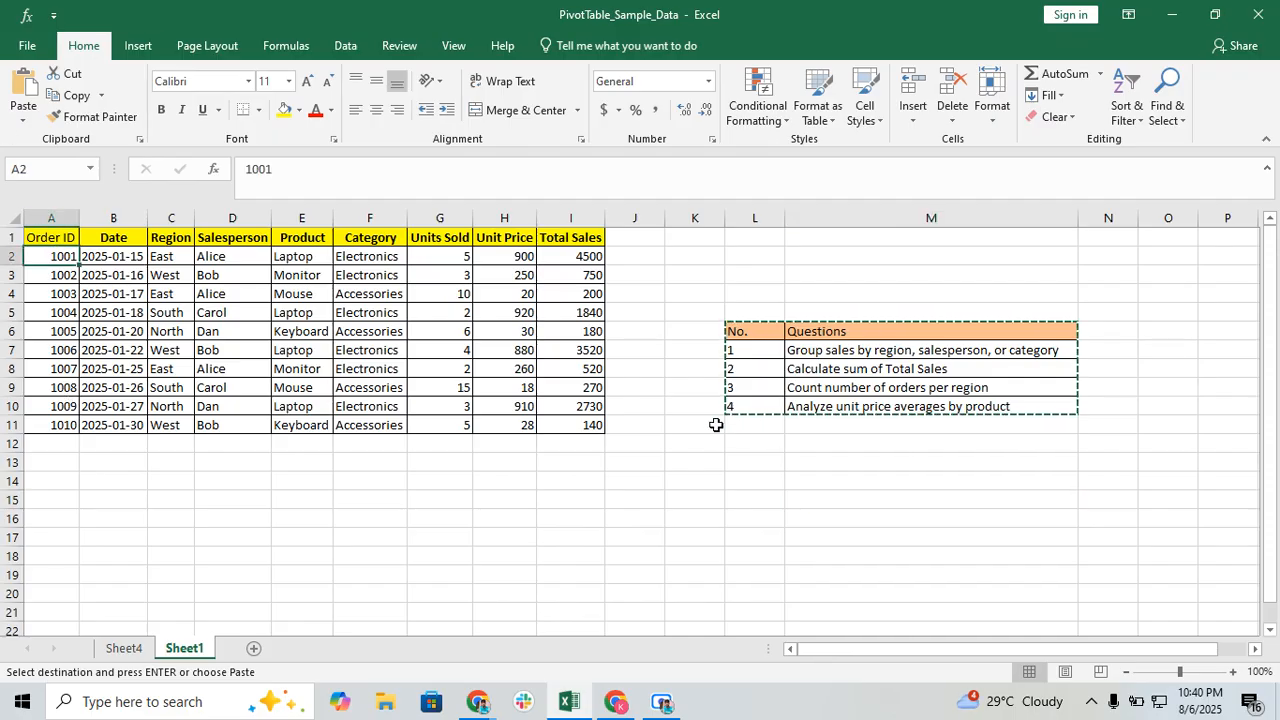
shift+click(564, 428)
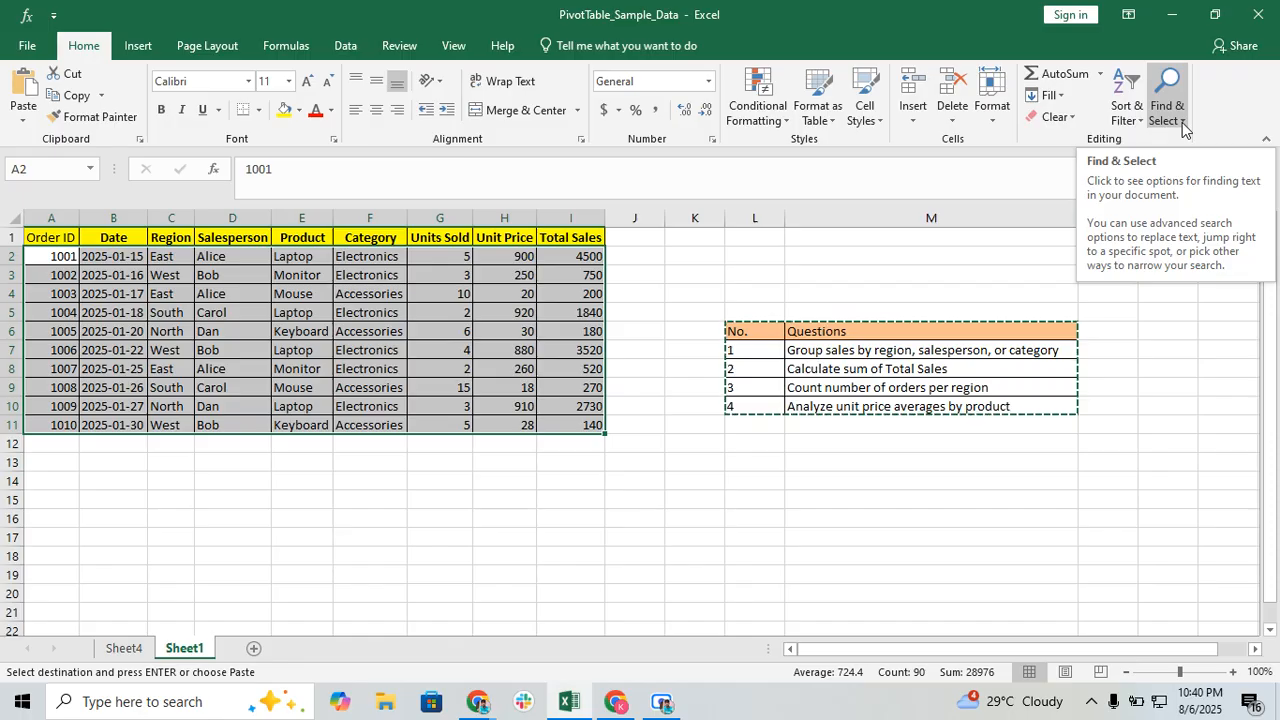
click(140, 46)
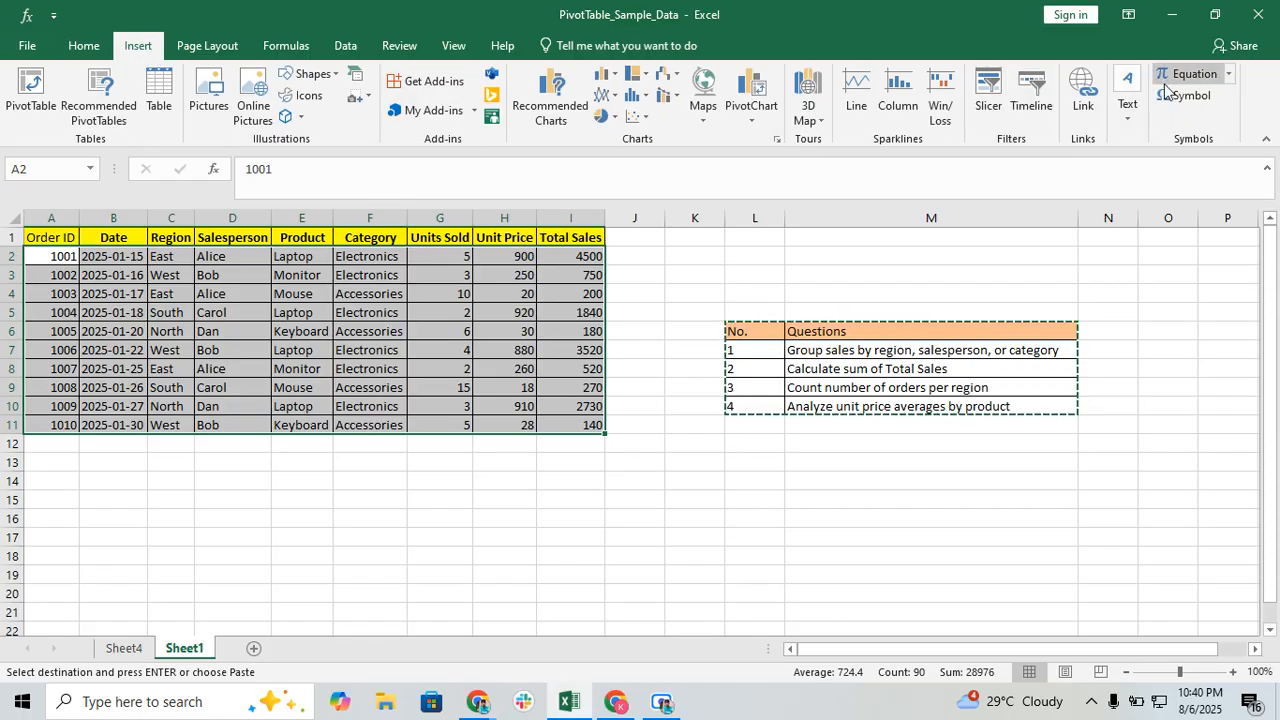
click(616, 48)
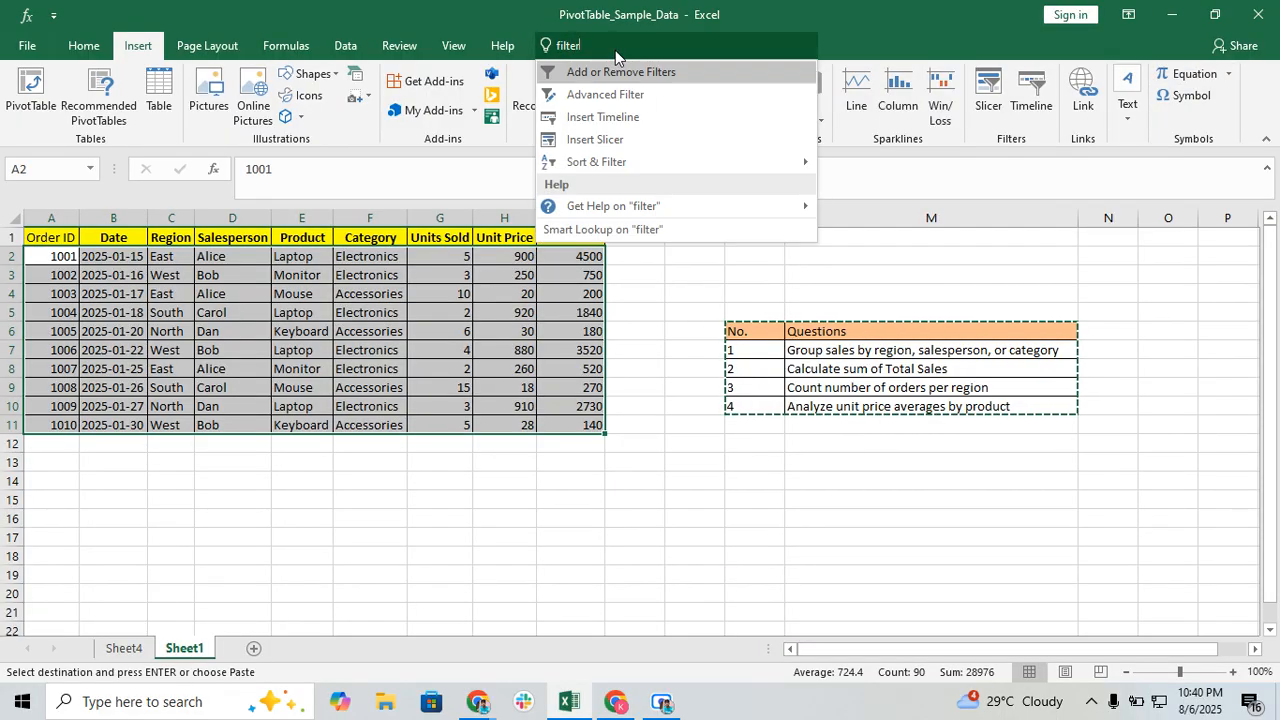
click(663, 72)
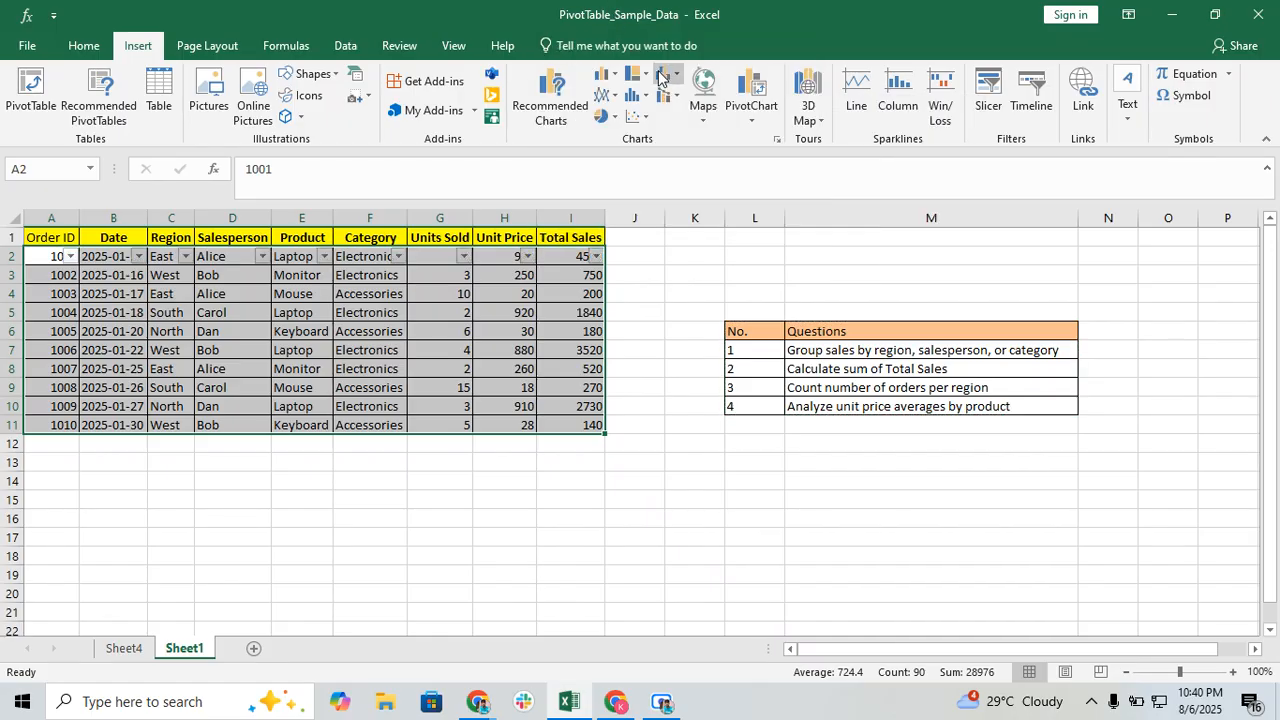
click(205, 497)
- Check the filter options of the Order ID column in the Sheet1 data
click(71, 257)
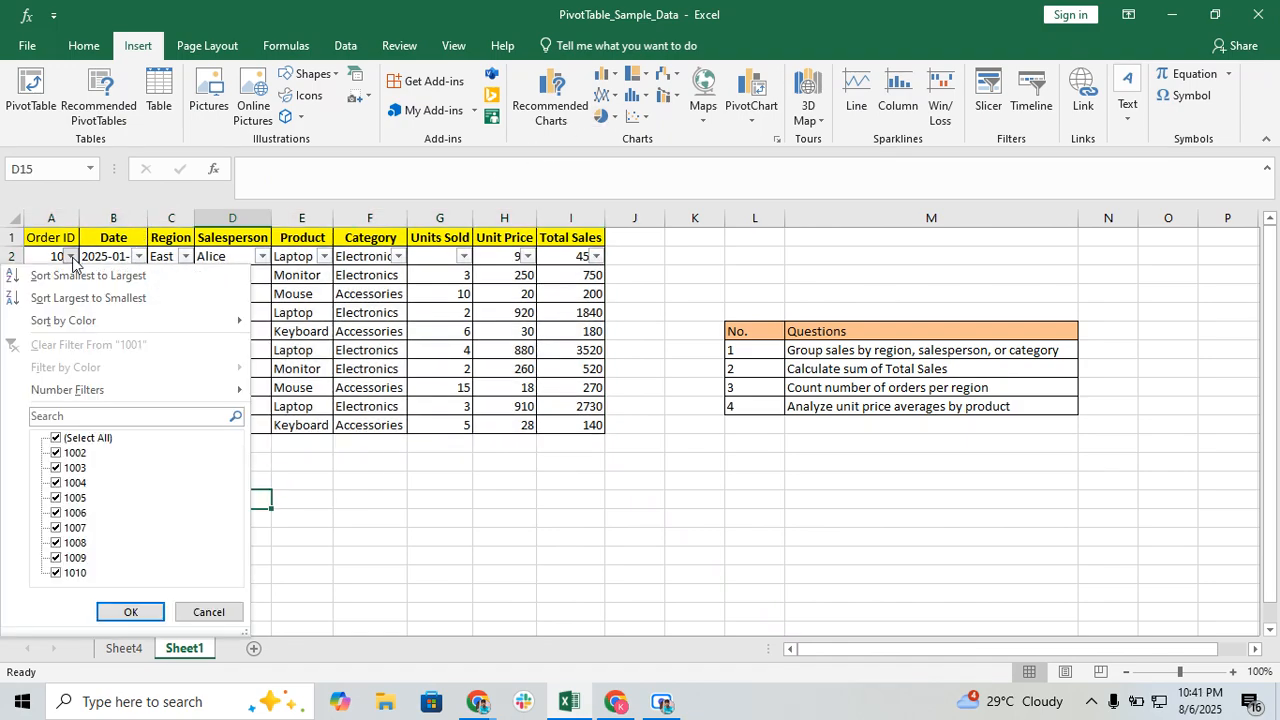
click(340, 558)
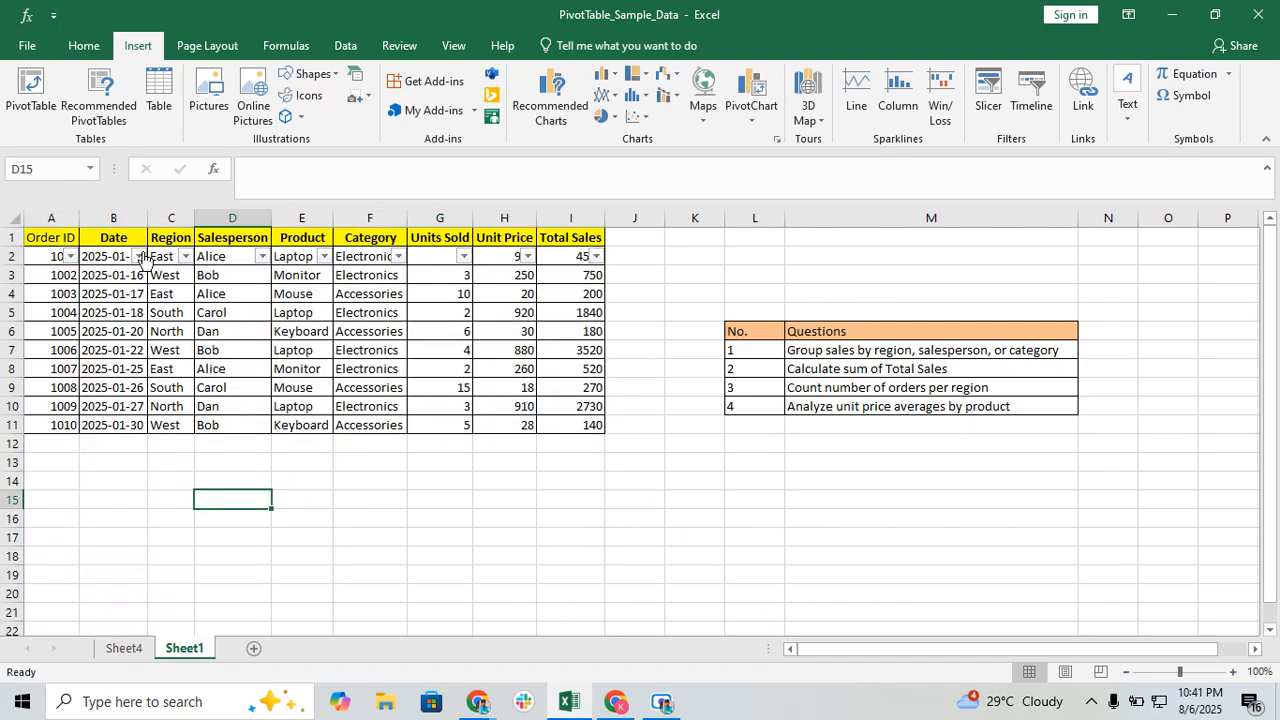
click(242, 299)
click(368, 331)
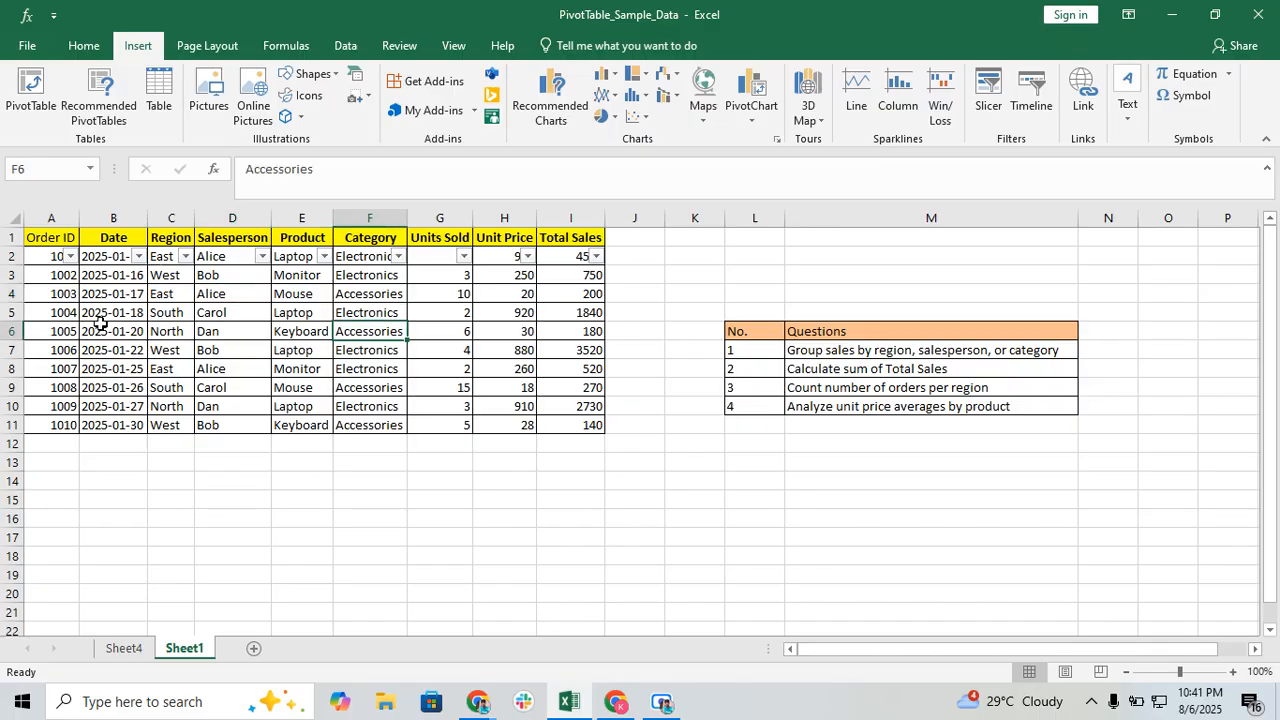
- Sort the Sheet1 source data by the Region column from A to Z
click(179, 222)
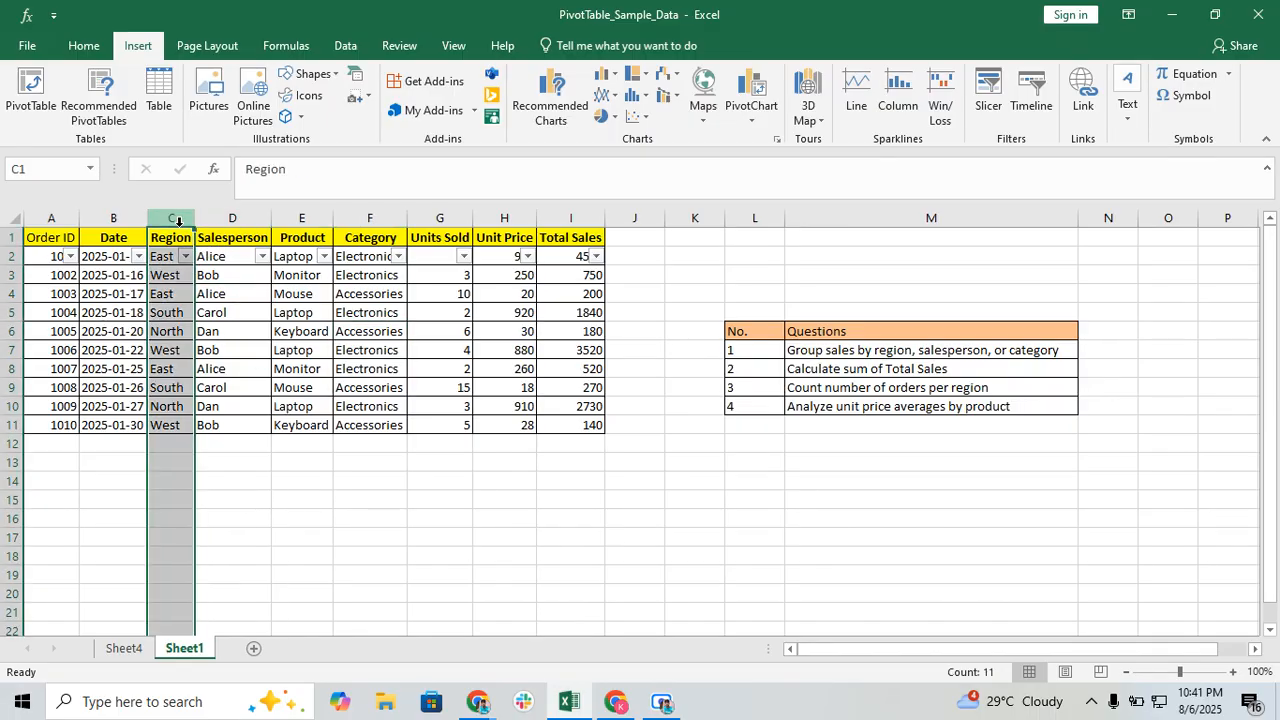
right_click(180, 266)
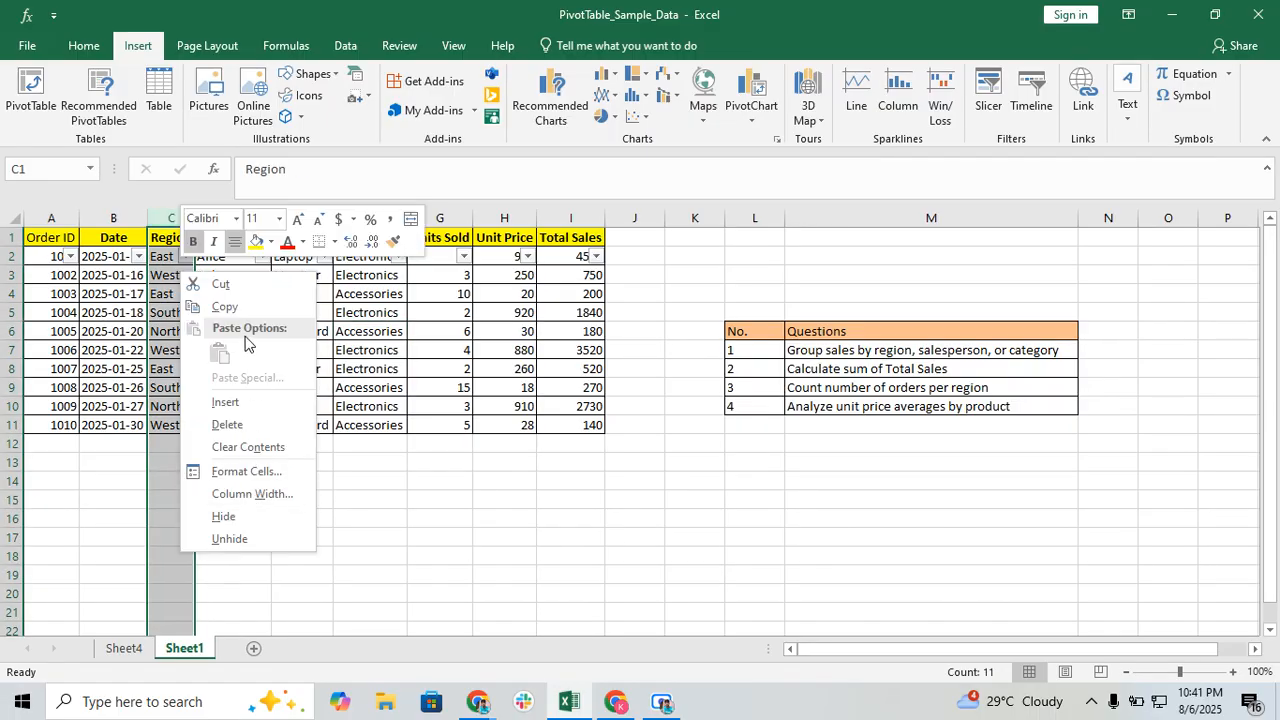
key(Escape)
click(185, 256)
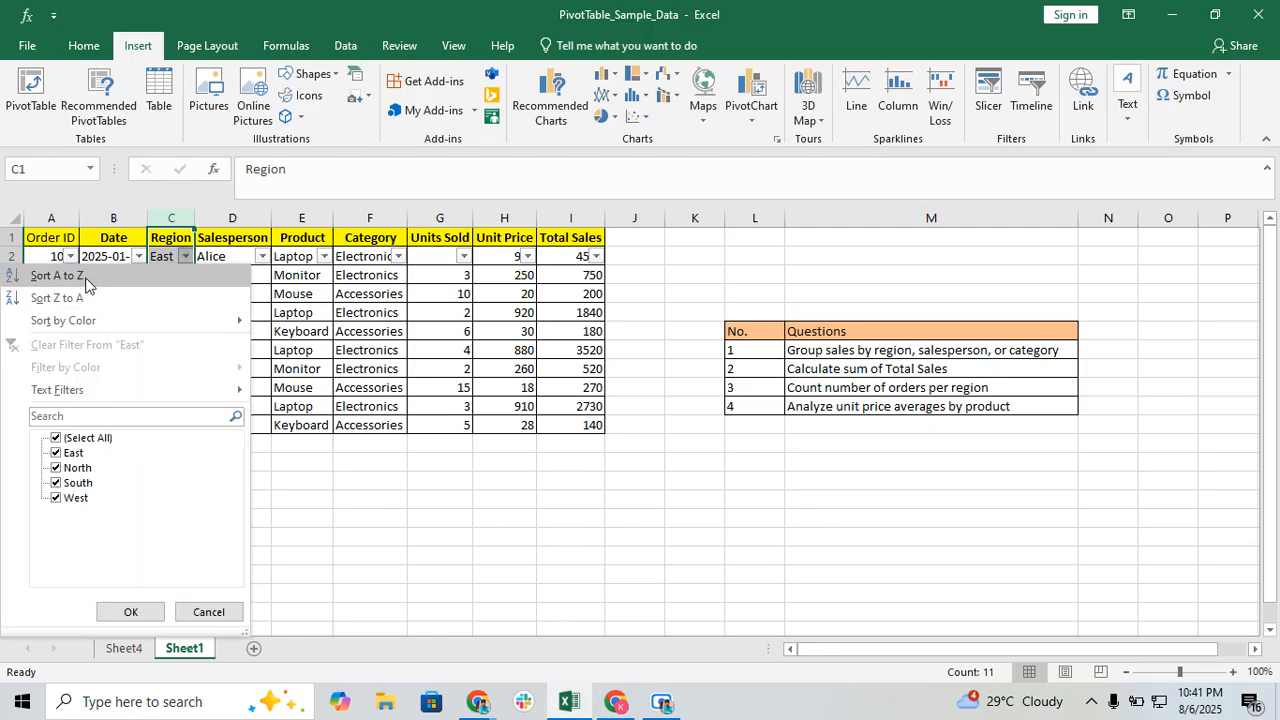
click(60, 276)
click(321, 456)
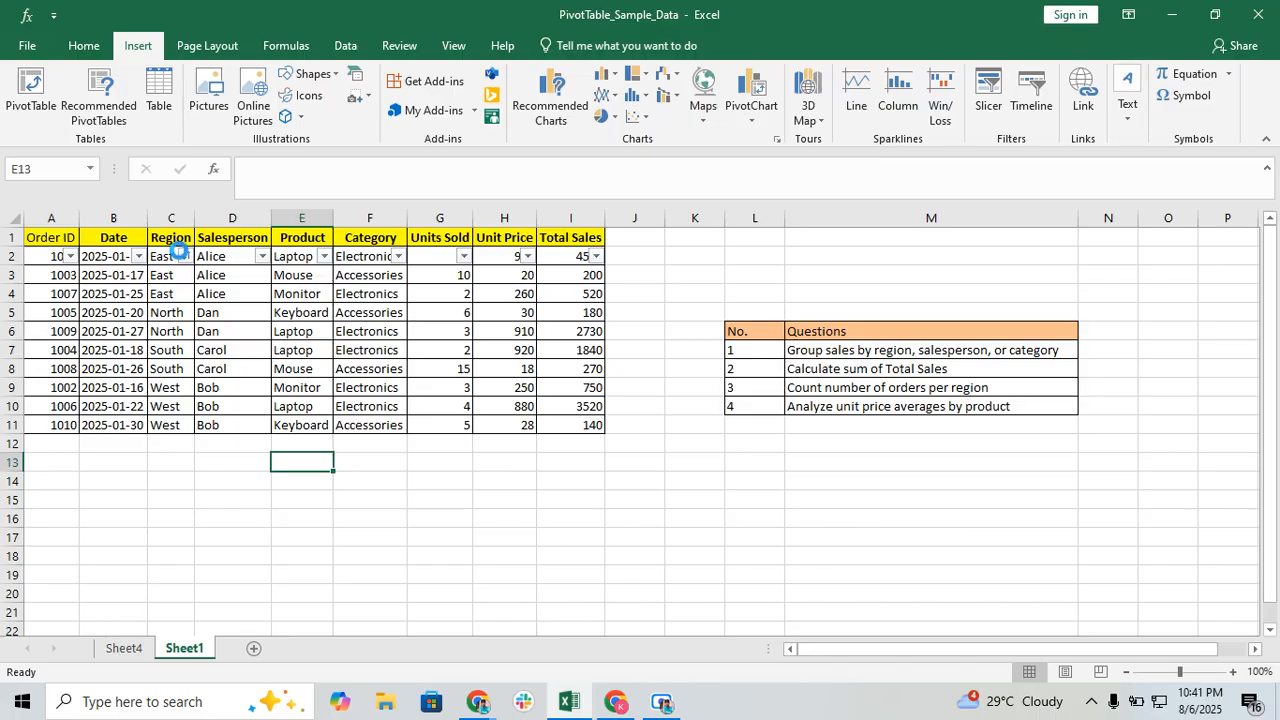
- Filter the Region column of the Sheet1 data to show only East
click(185, 256)
click(57, 438)
click(57, 453)
click(132, 612)
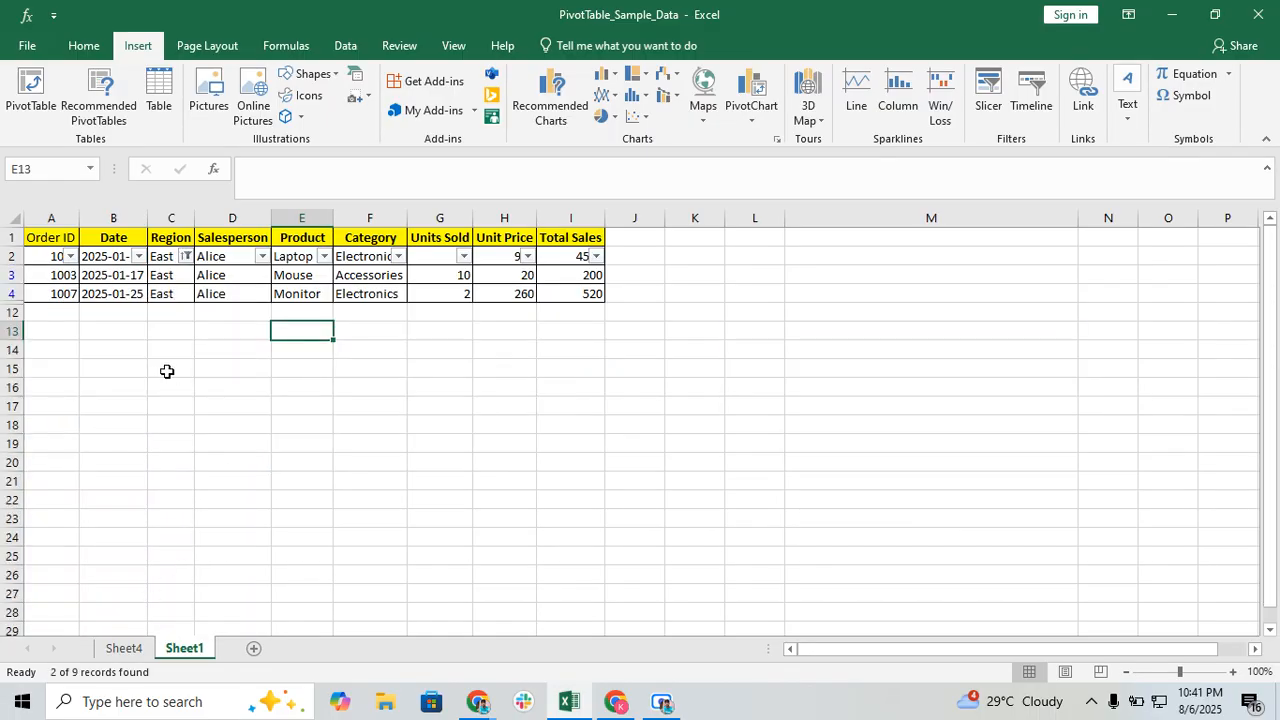
- Filter the Product column of the Sheet1 data to show only Mouse
click(323, 256)
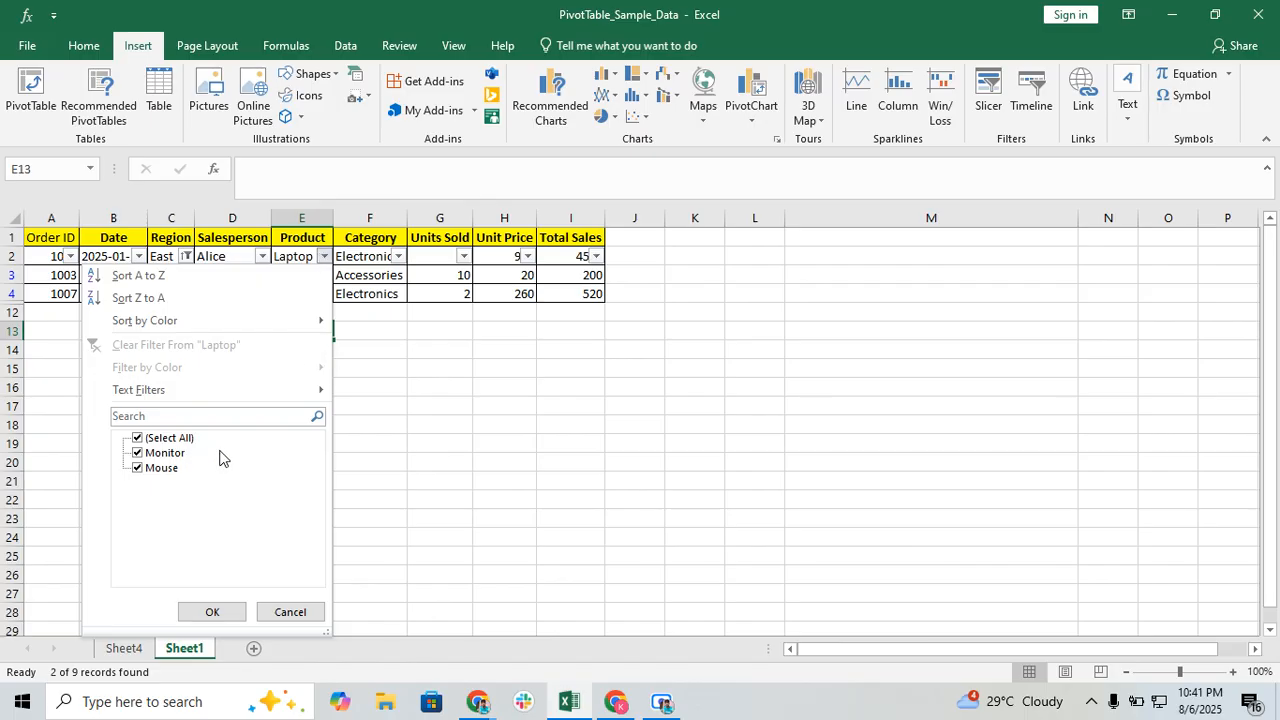
click(139, 439)
click(157, 466)
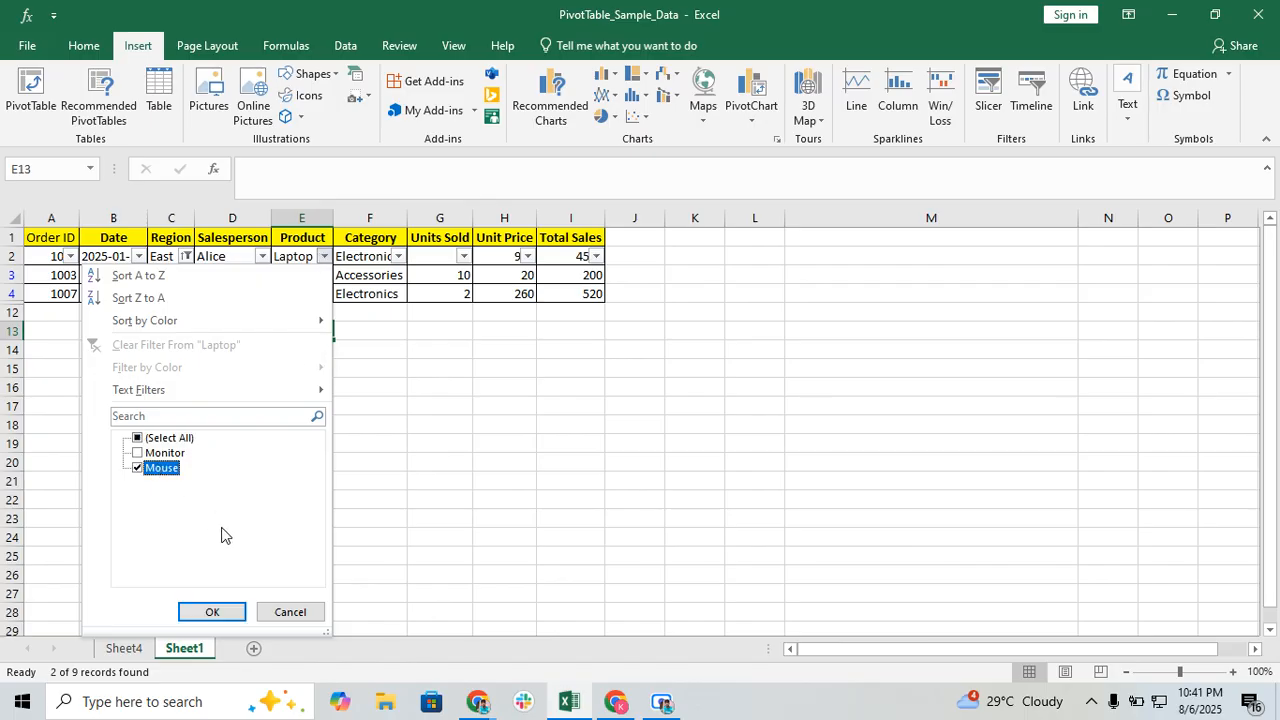
click(212, 611)
click(344, 422)
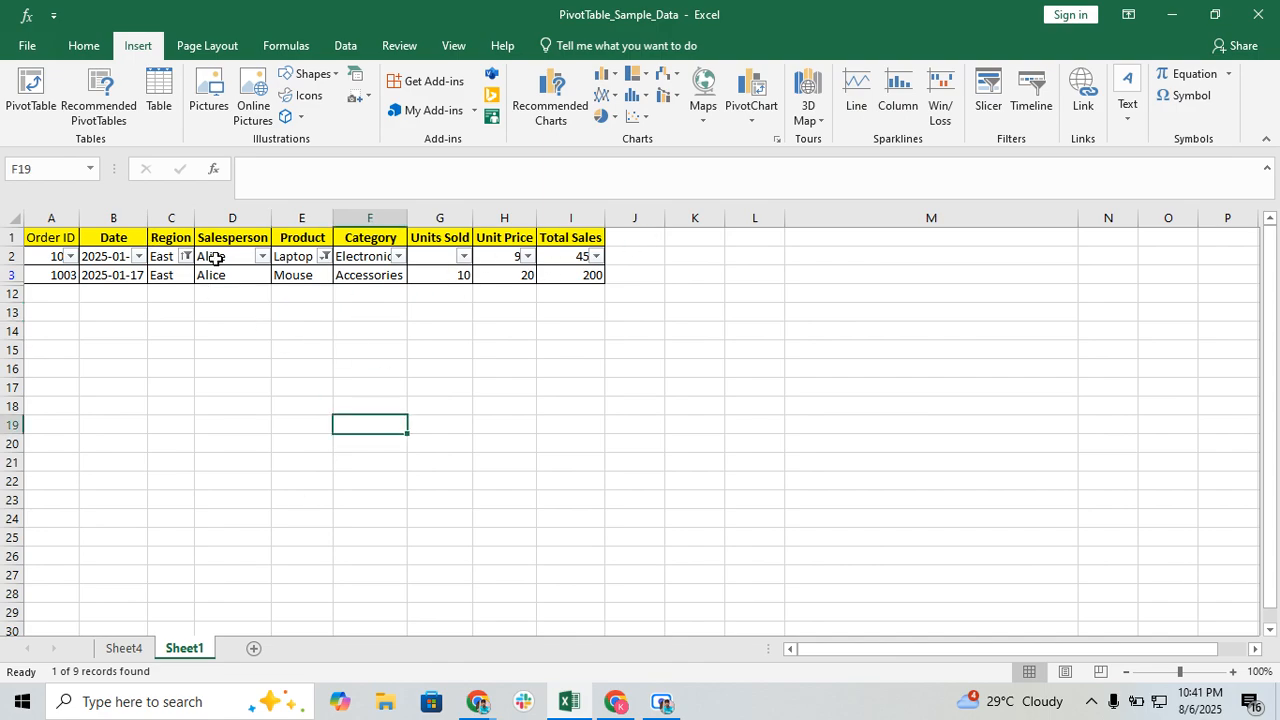
- Check the Region filter options on Sheet1 and compare the filtered rows with the PivotTable on Sheet4
click(186, 256)
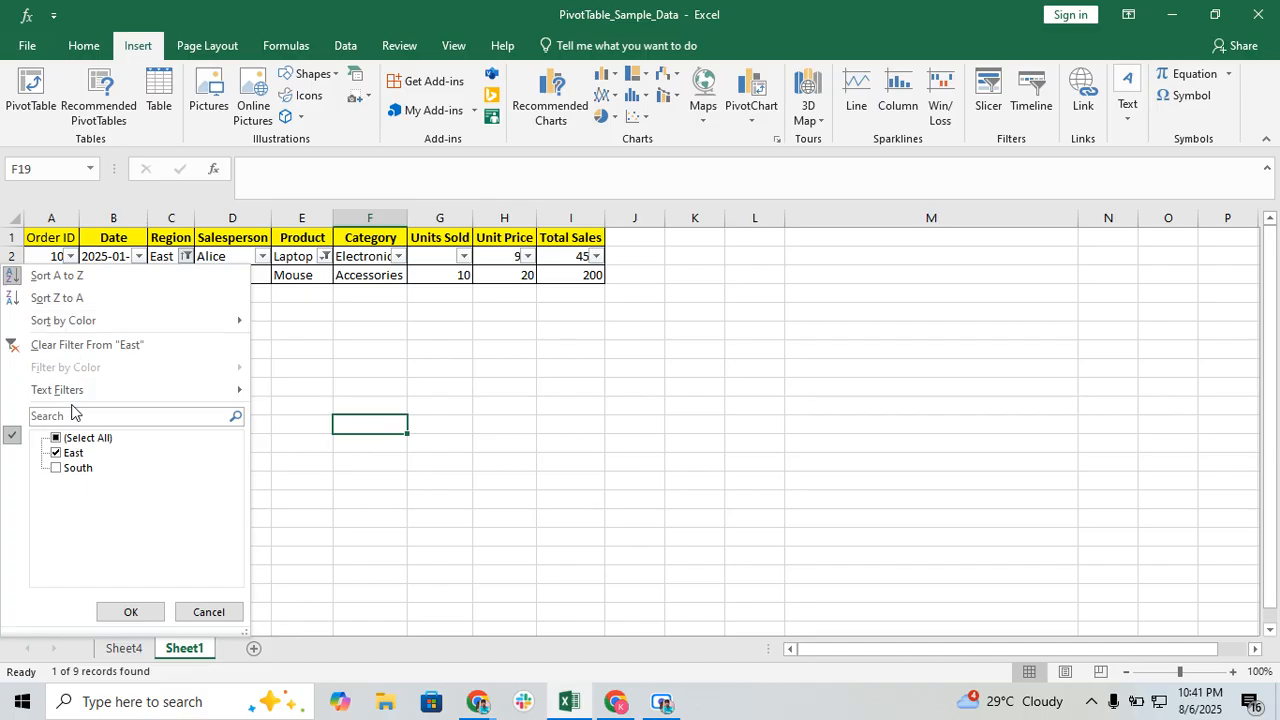
click(209, 611)
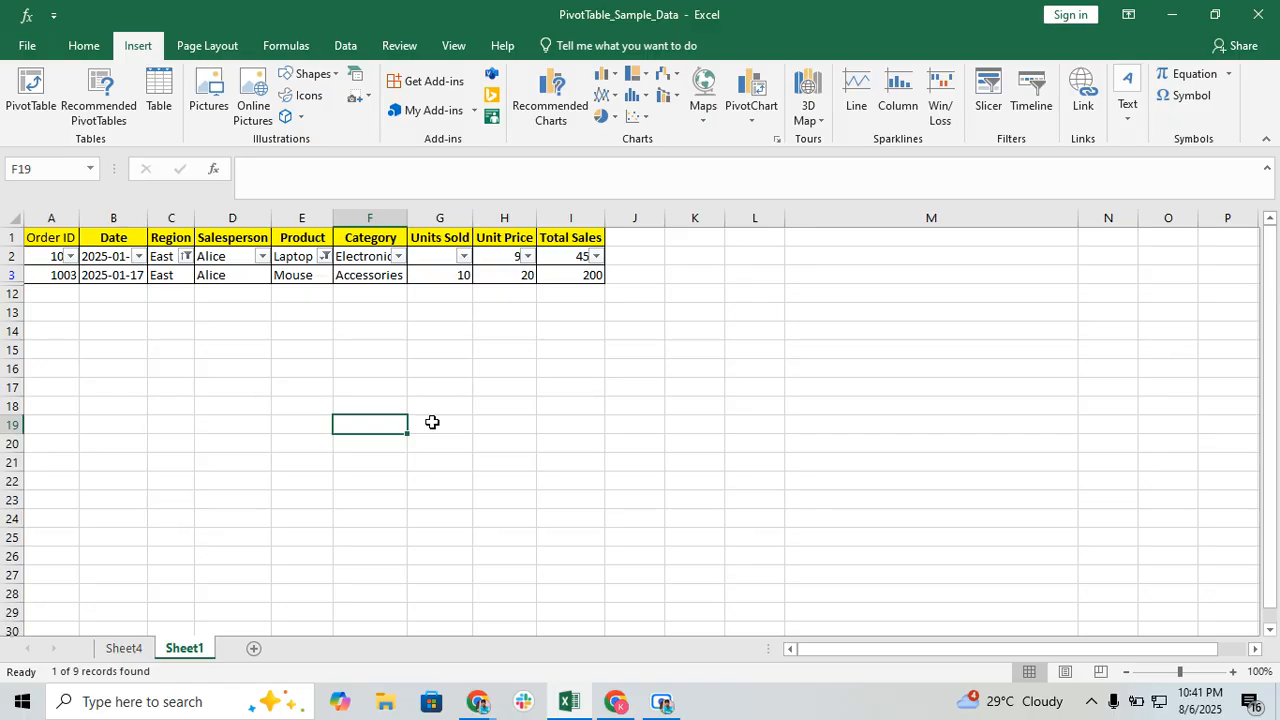
click(130, 648)
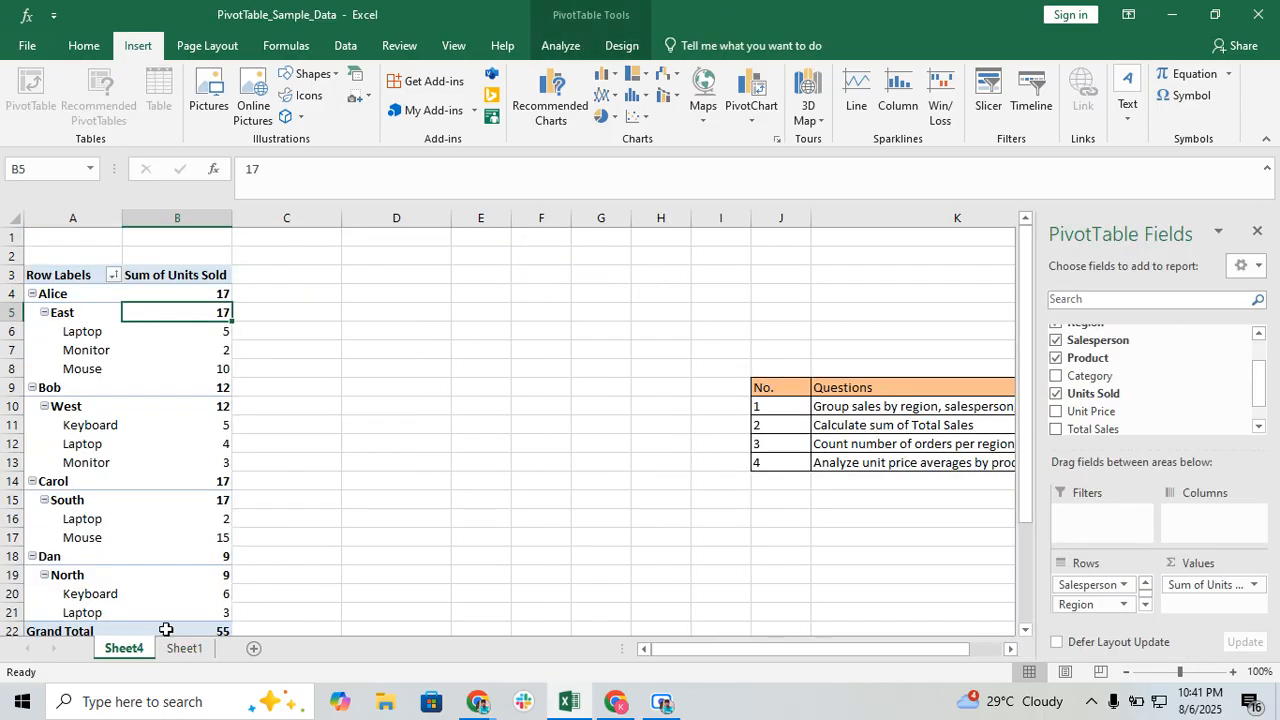
click(393, 282)
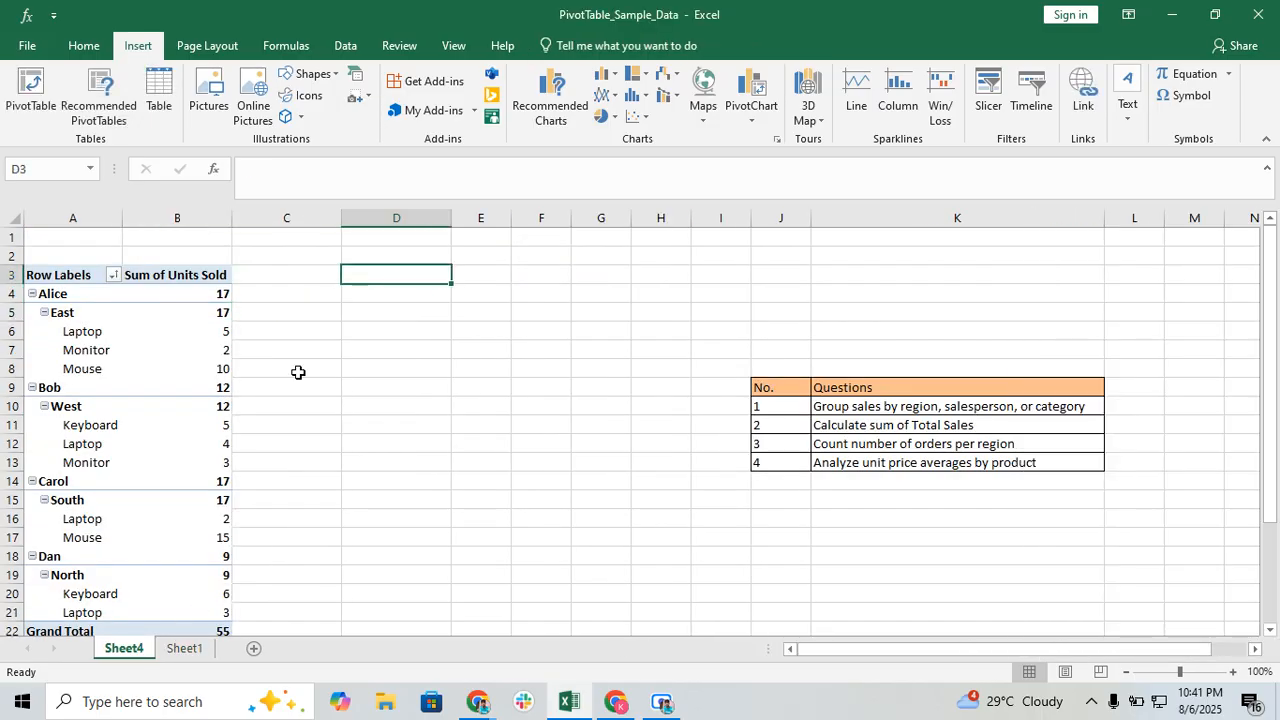
click(188, 648)
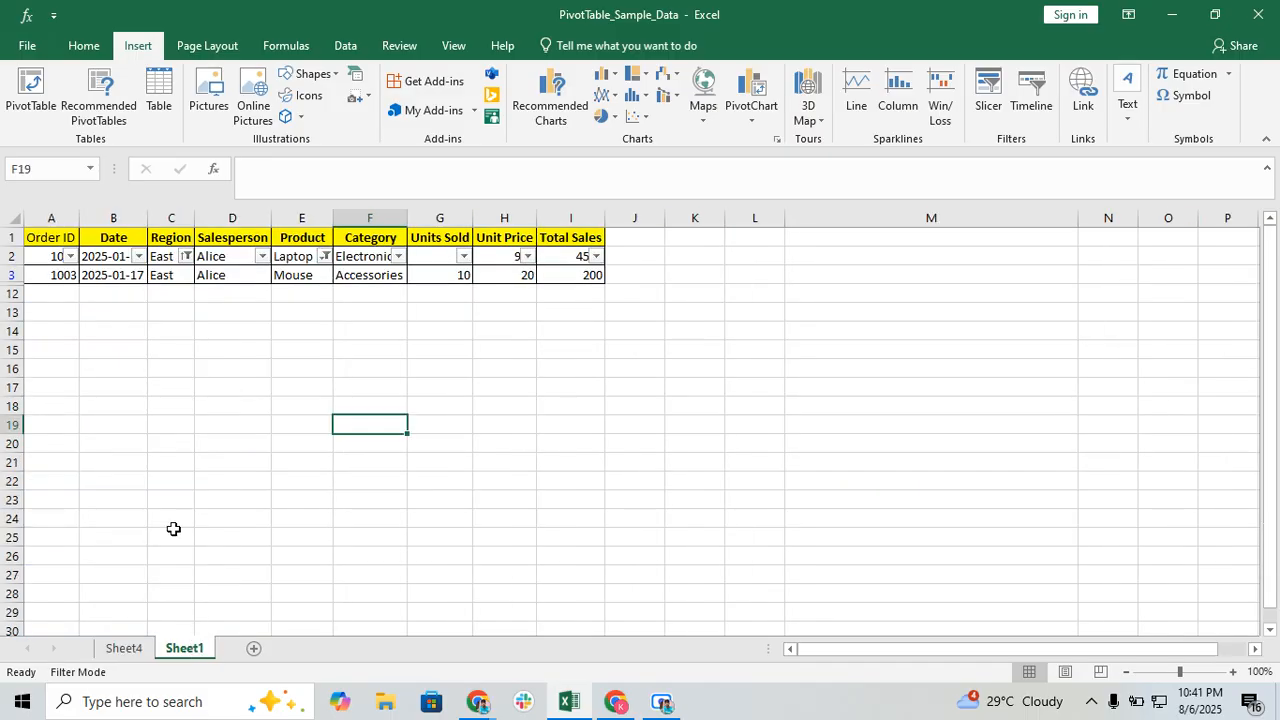
- Show all regions and all products again in the filtered Sheet1 data
click(187, 256)
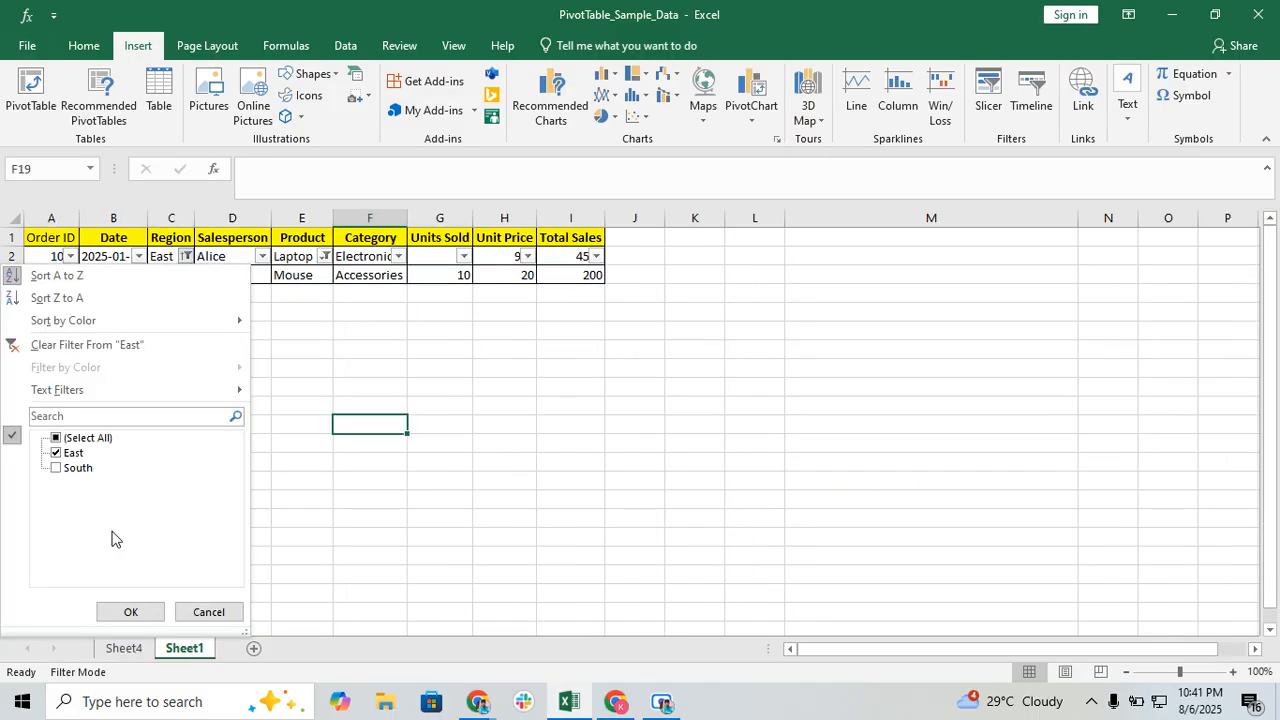
click(56, 440)
click(130, 611)
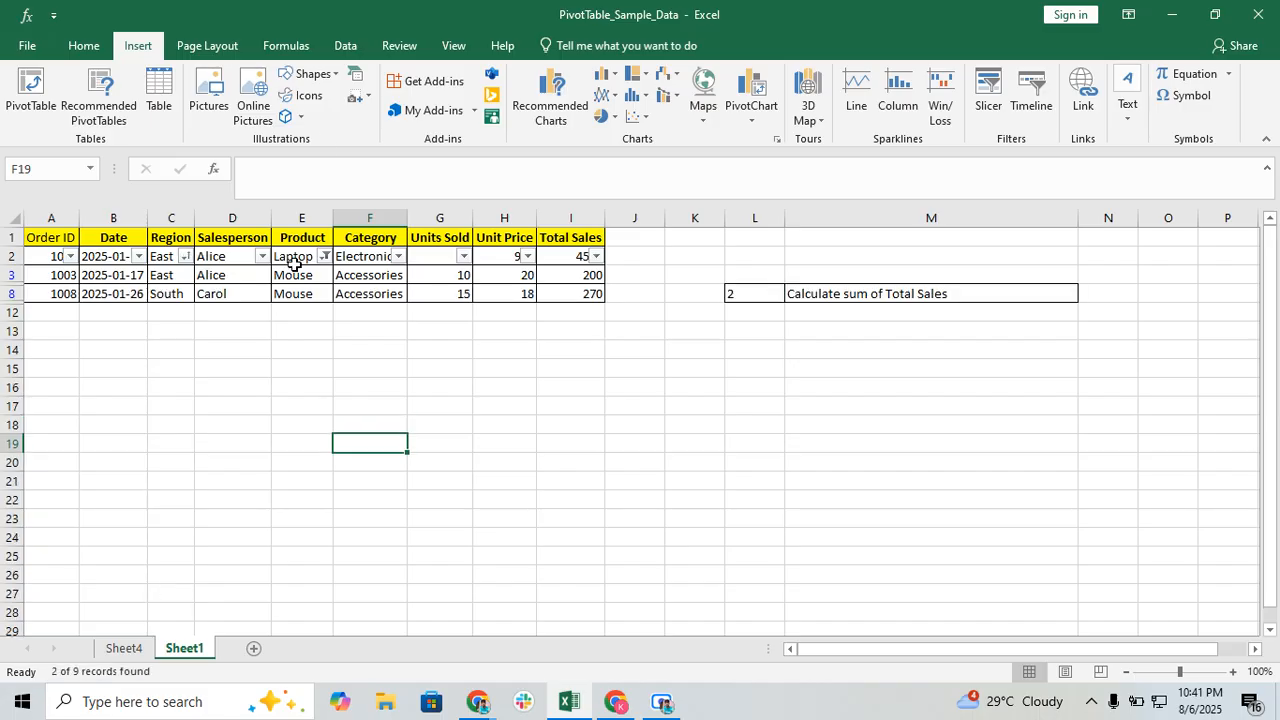
click(324, 256)
click(137, 437)
click(212, 611)
click(474, 463)
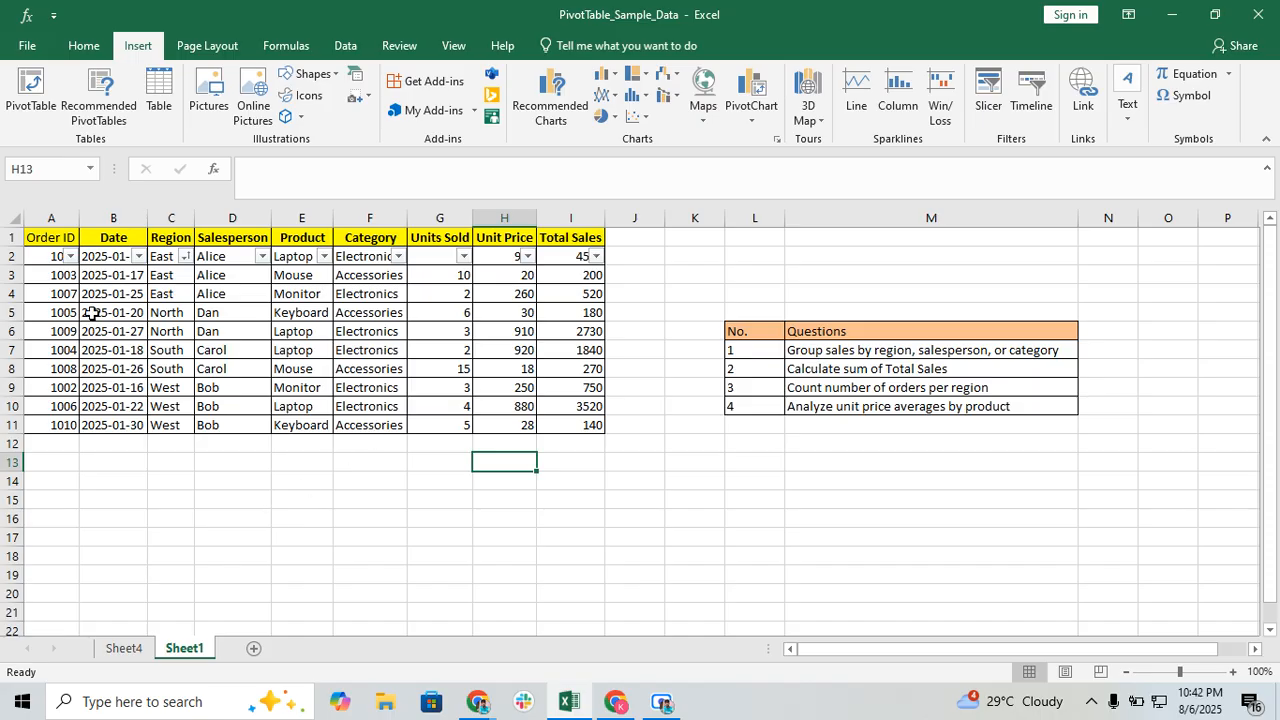
click(15, 220)
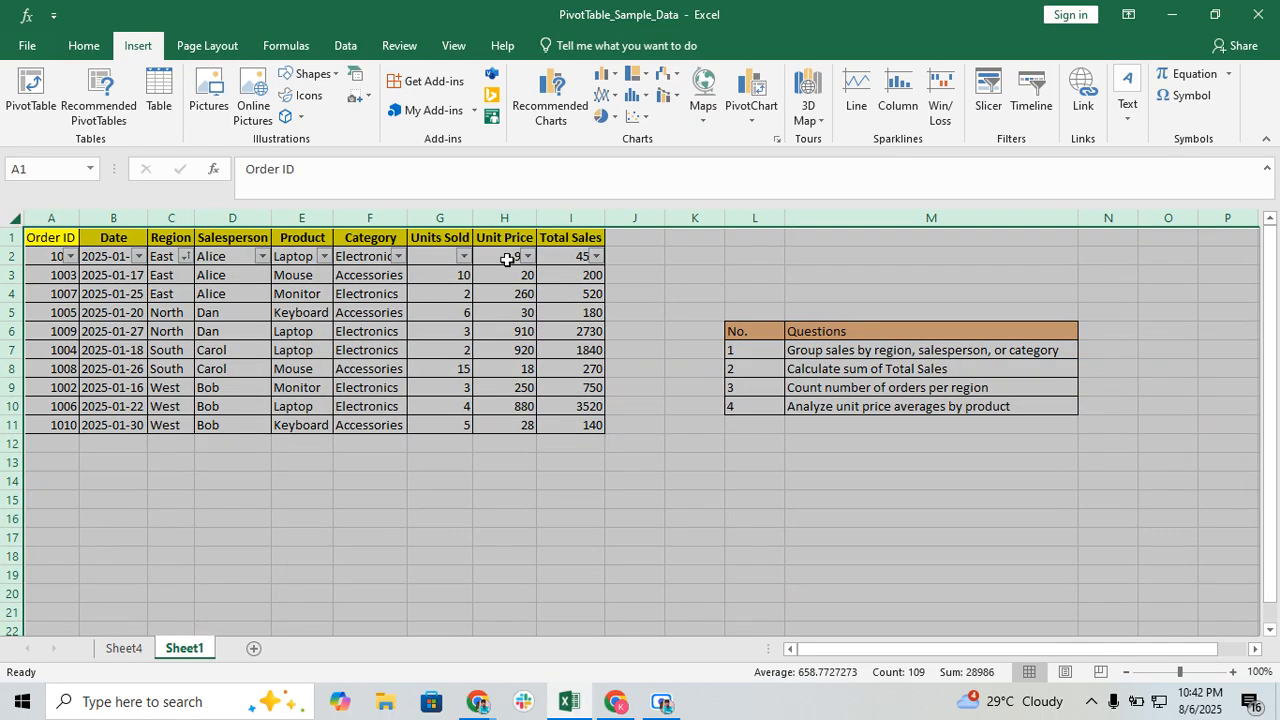
right_click(476, 262)
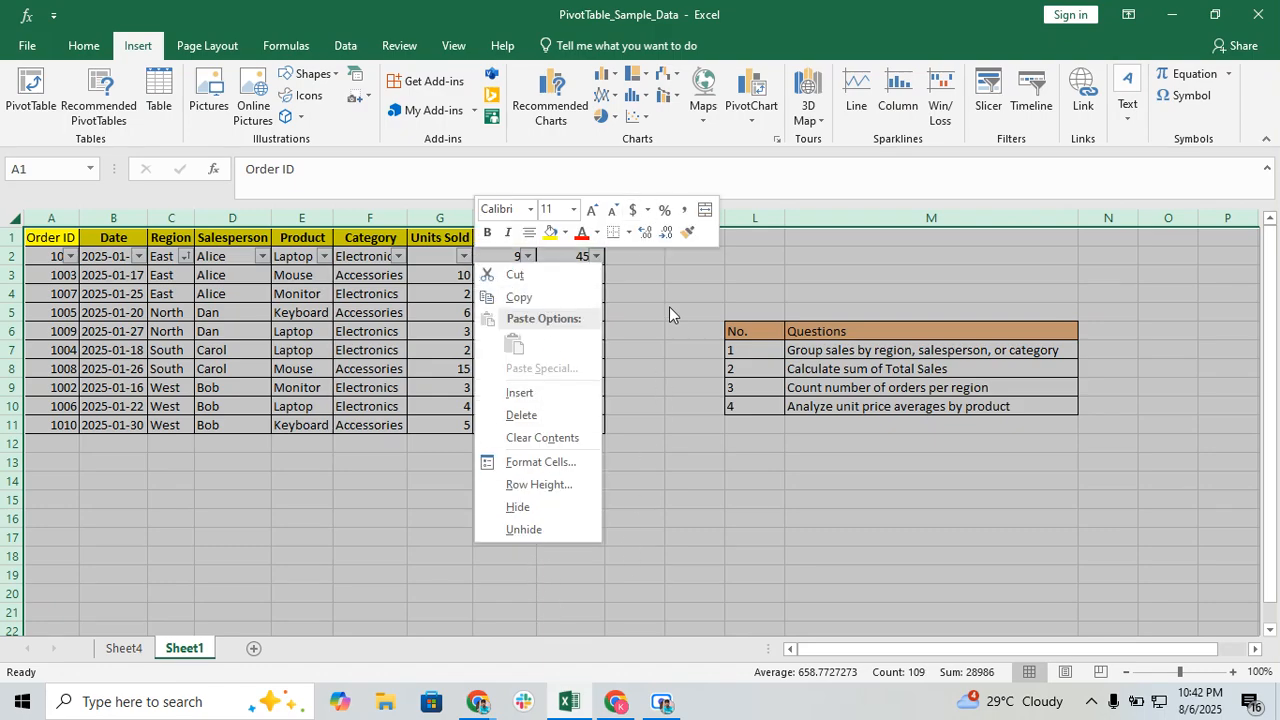
key(Escape)
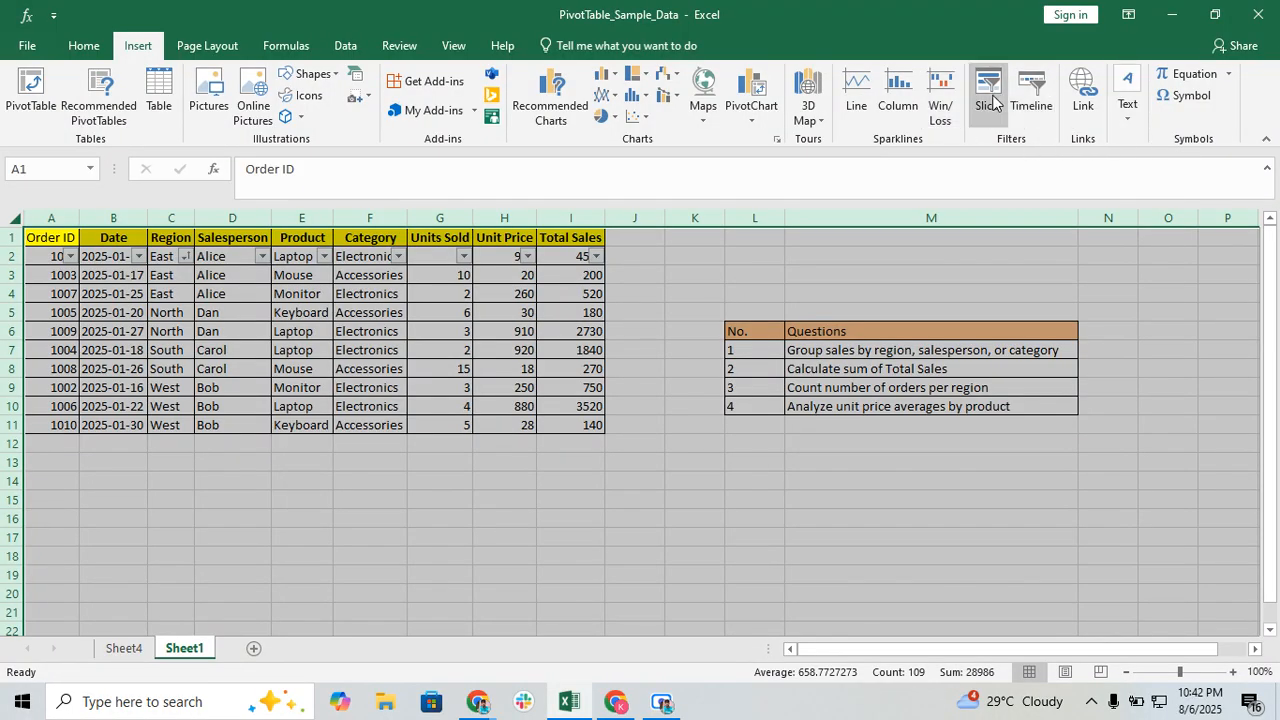
click(924, 278)
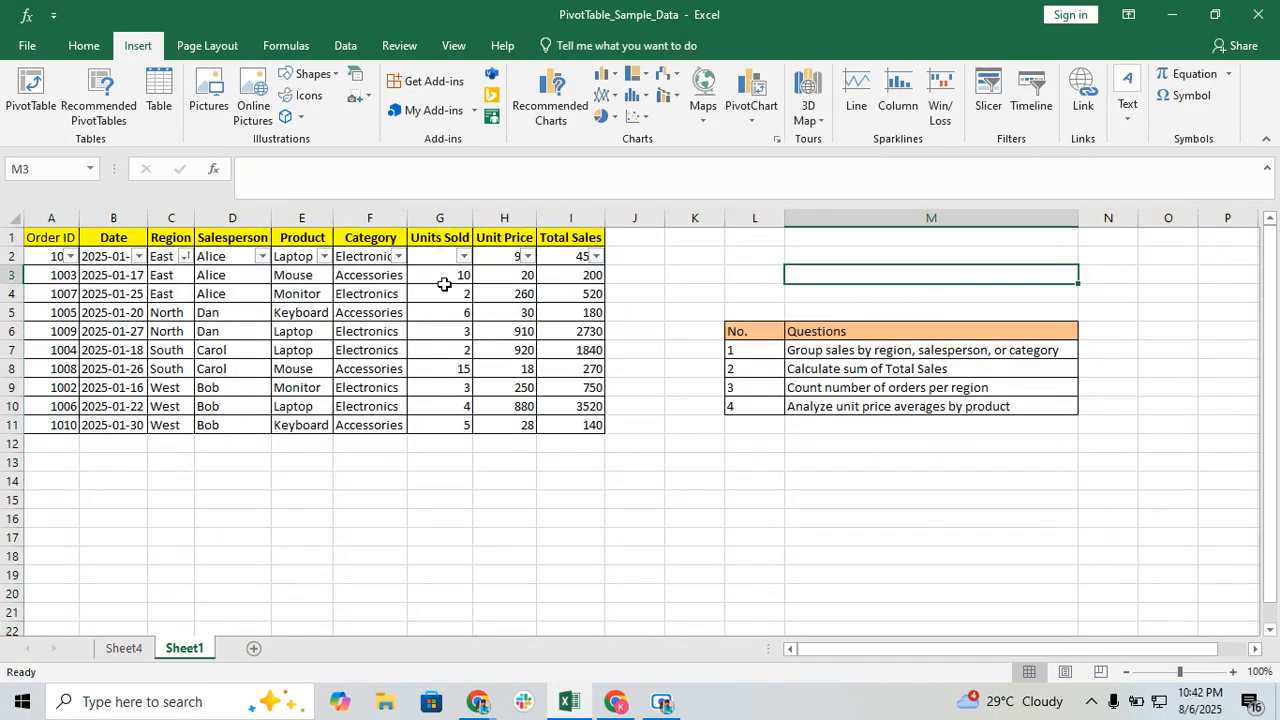
click(305, 237)
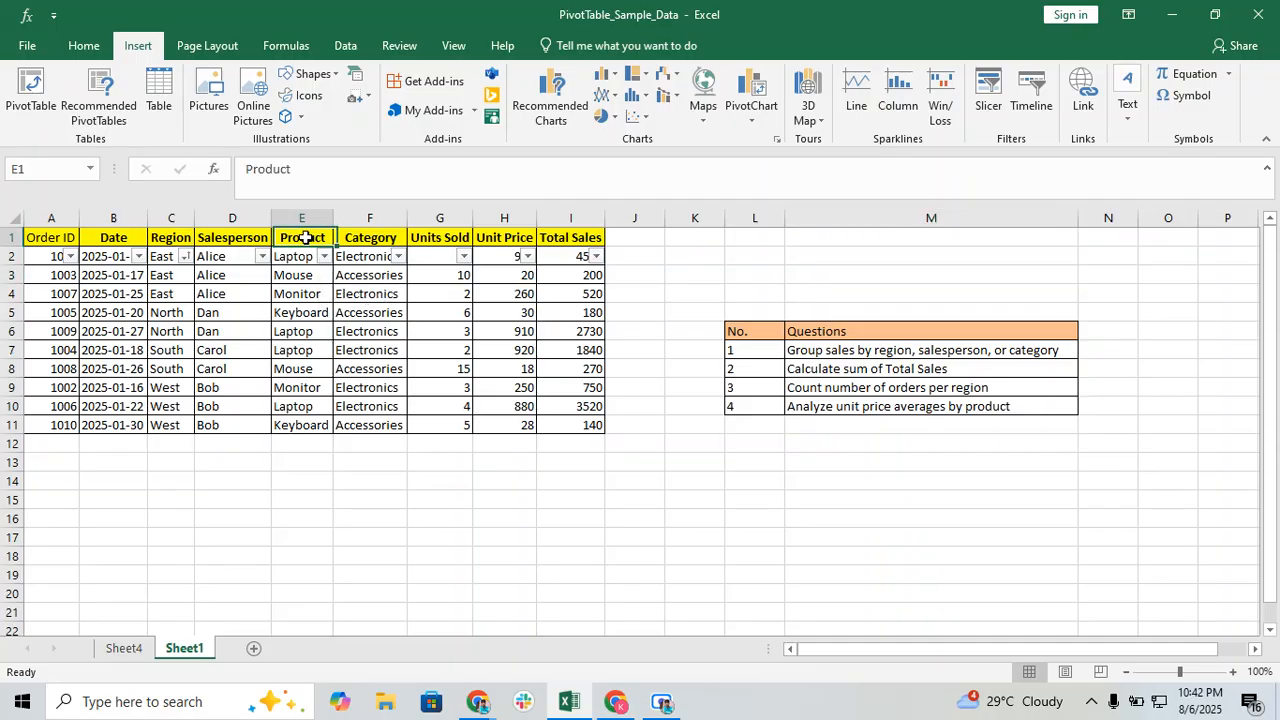
click(314, 216)
right_click(307, 251)
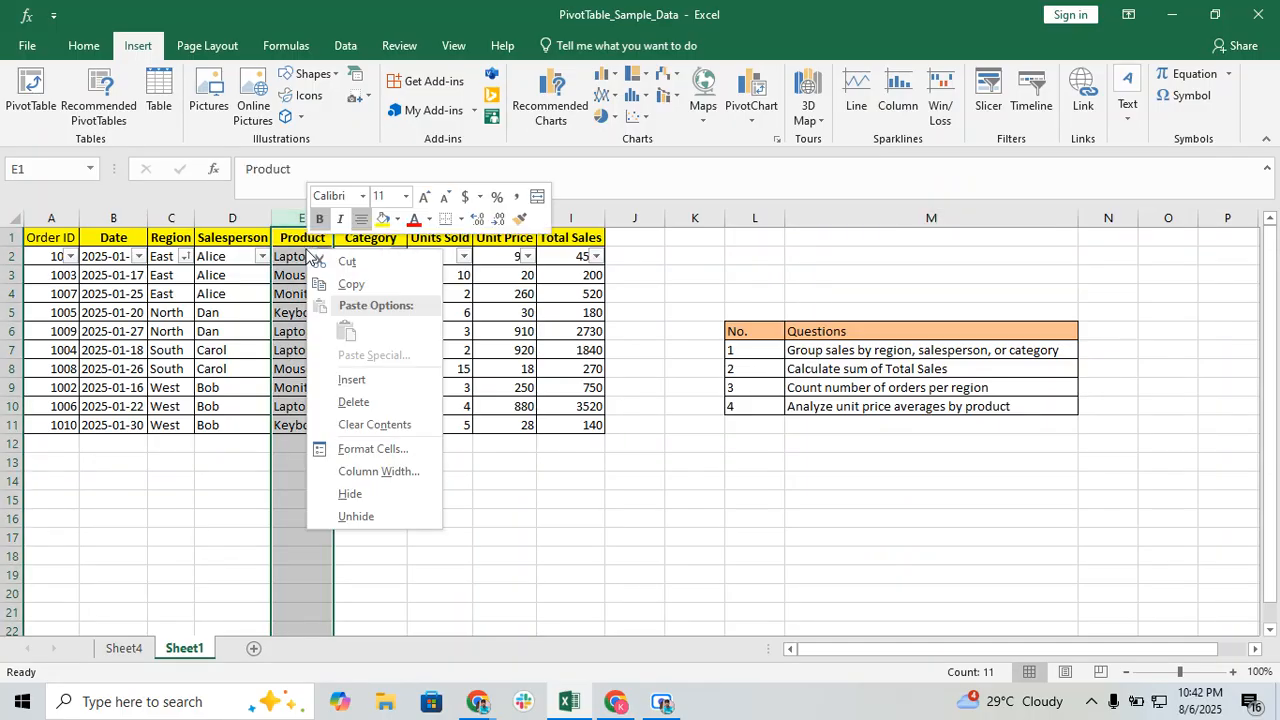
key(Escape)
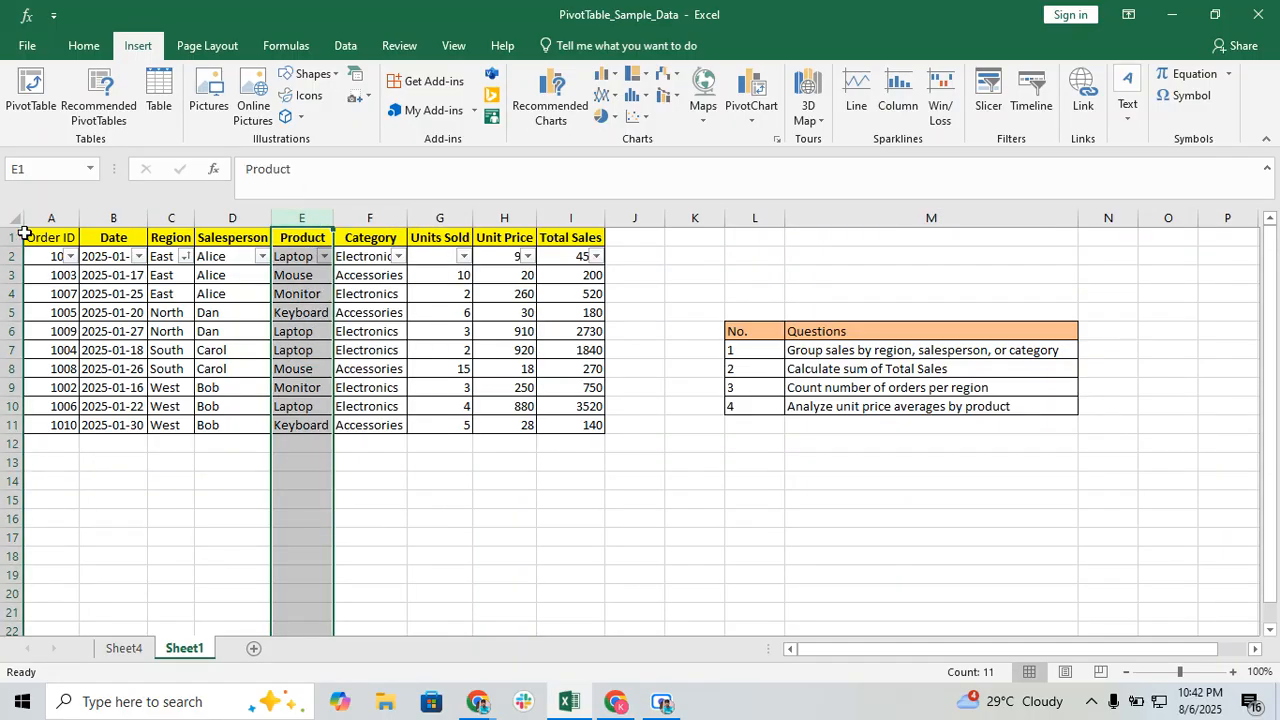
- Try to insert a slicer and a timeline for the Sheet1 source data
click(18, 222)
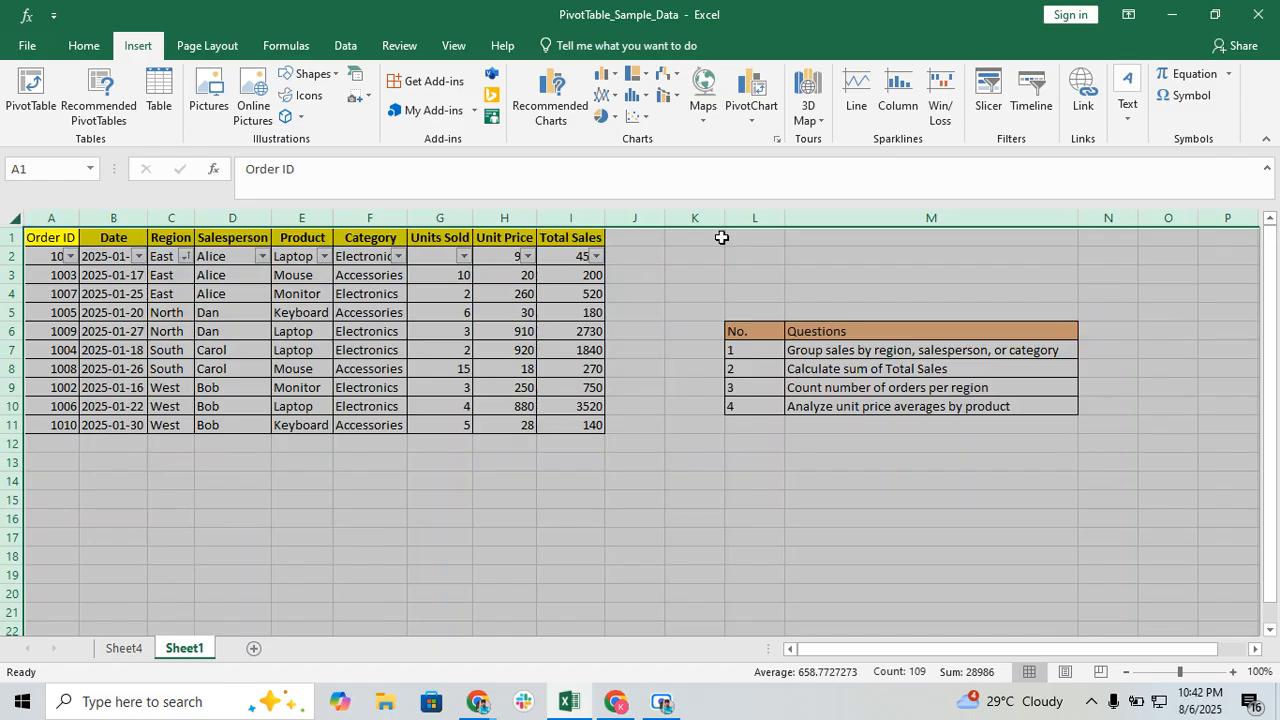
click(989, 95)
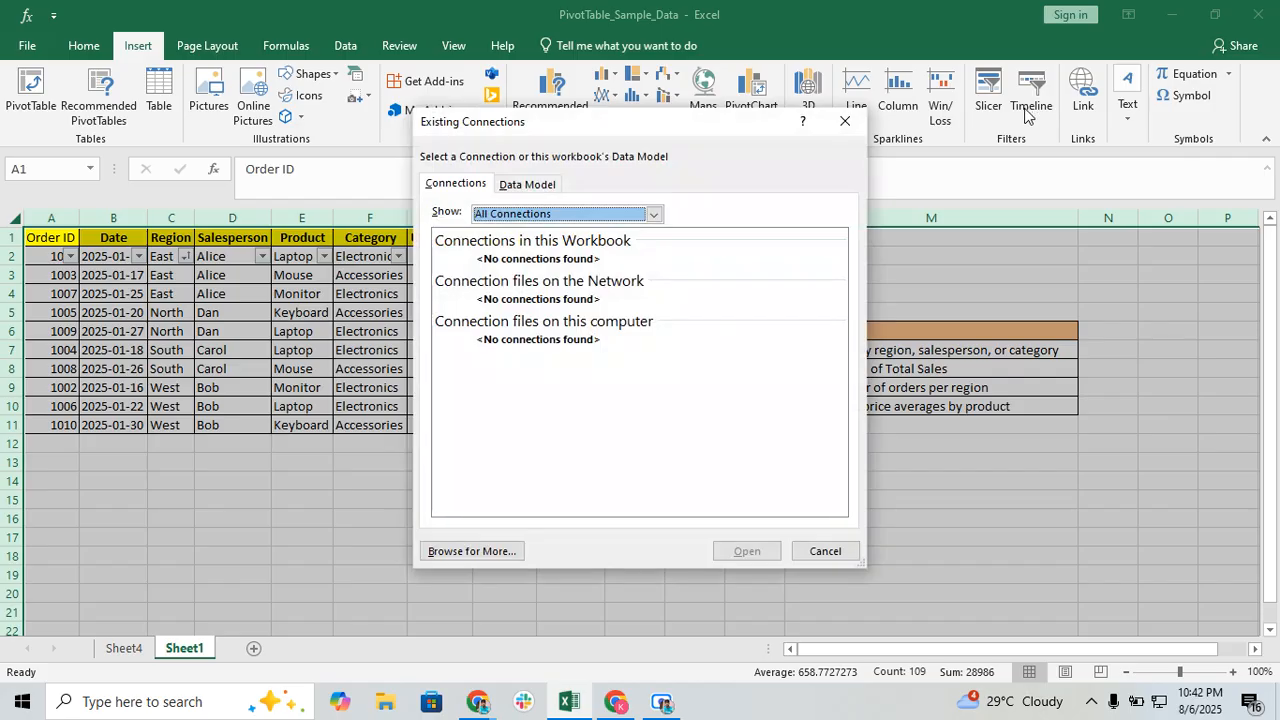
click(825, 551)
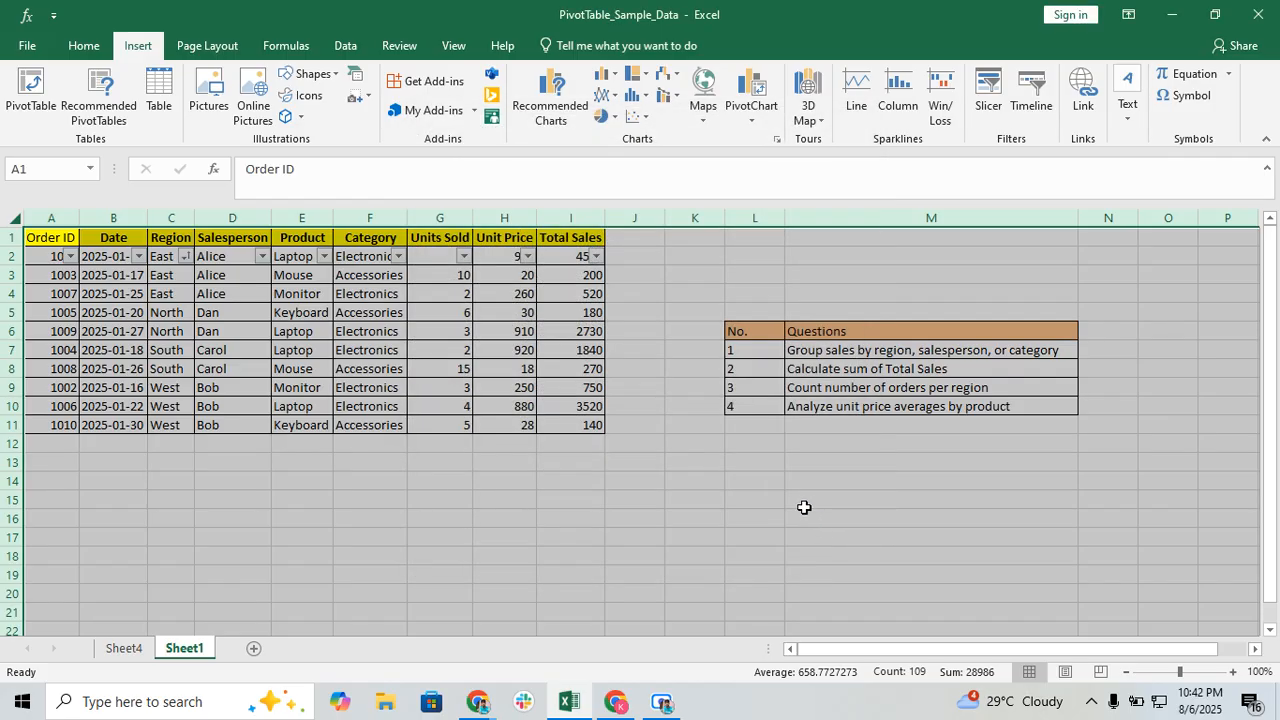
click(757, 254)
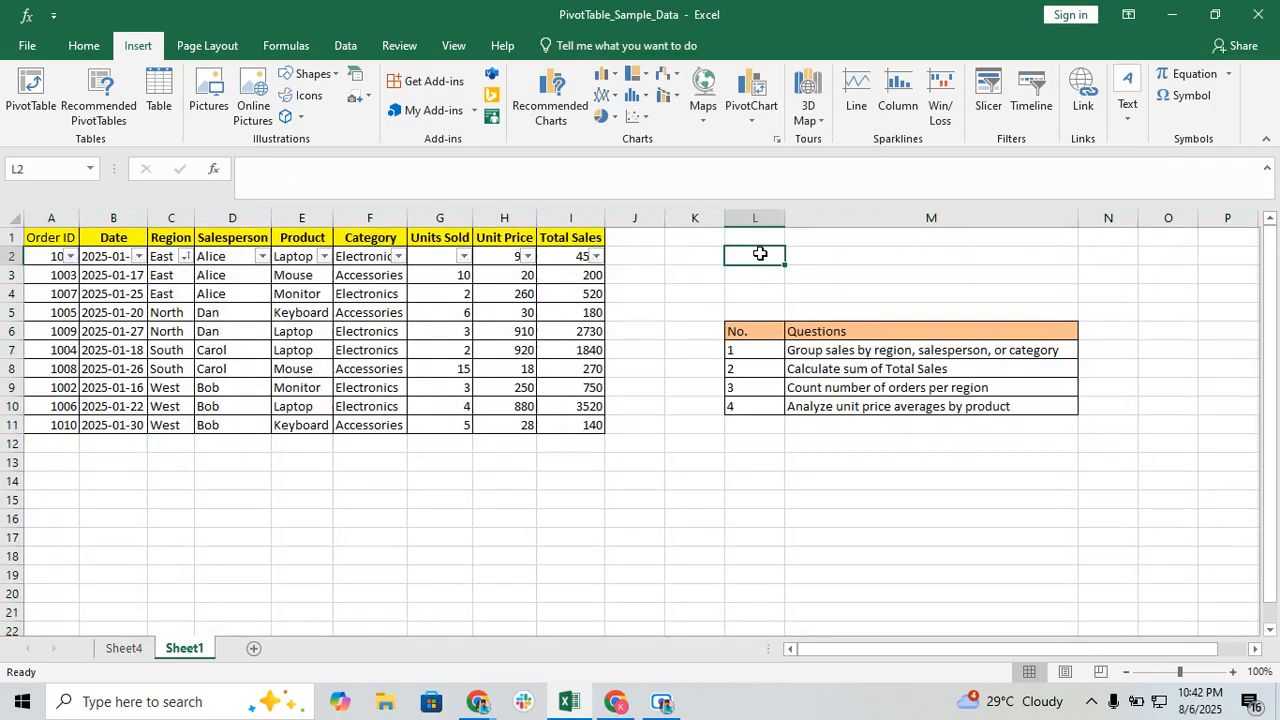
click(1030, 110)
click(824, 551)
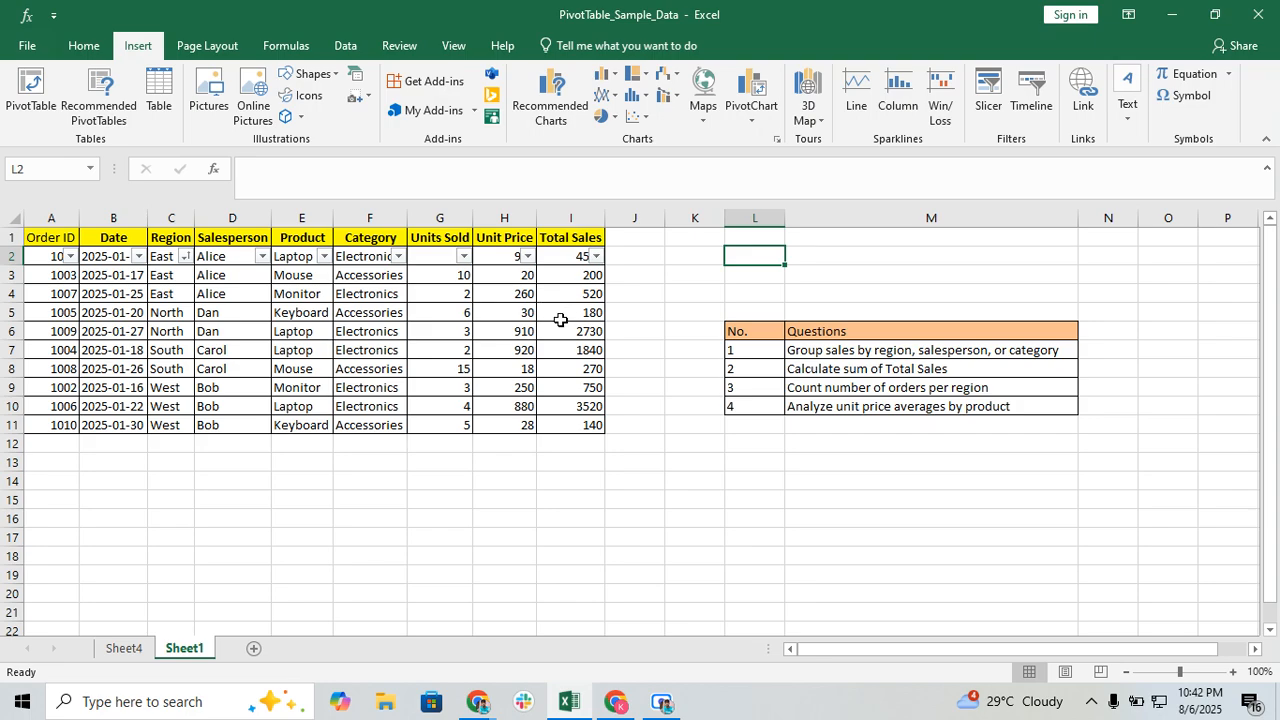
- Set the Units Sold value in cell G5 of the Sheet1 source data to 60
click(229, 280)
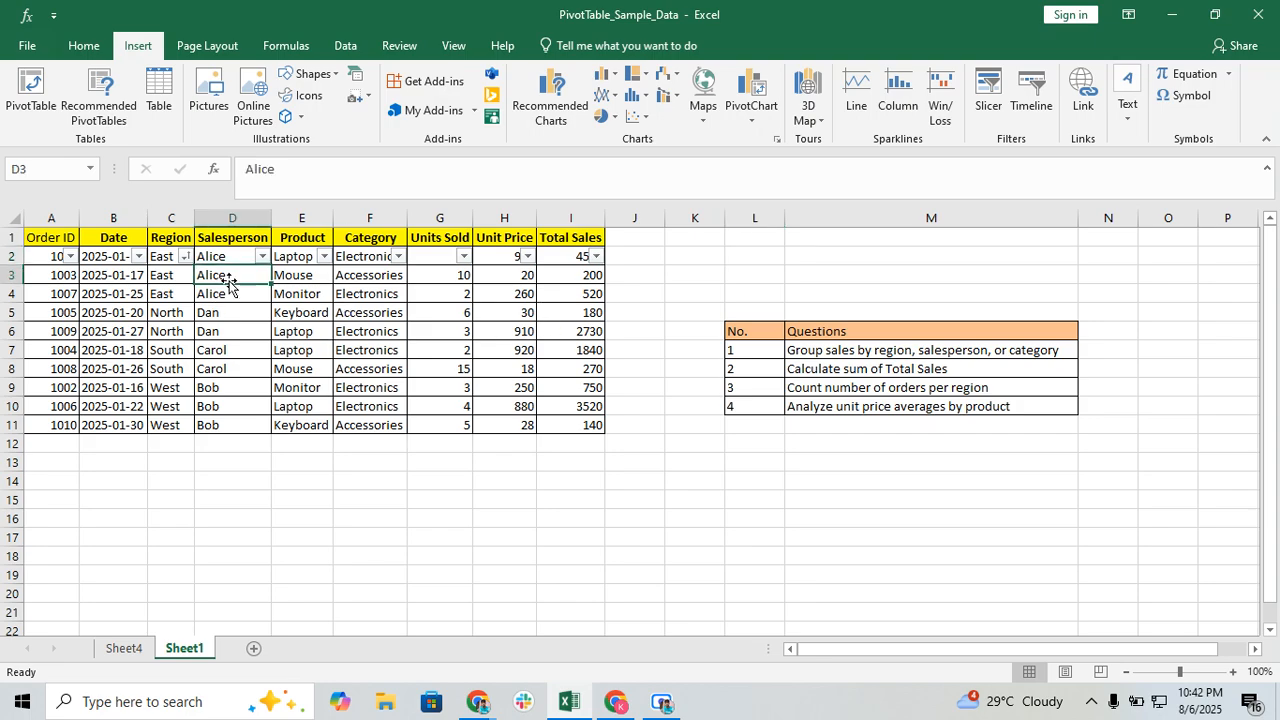
click(463, 281)
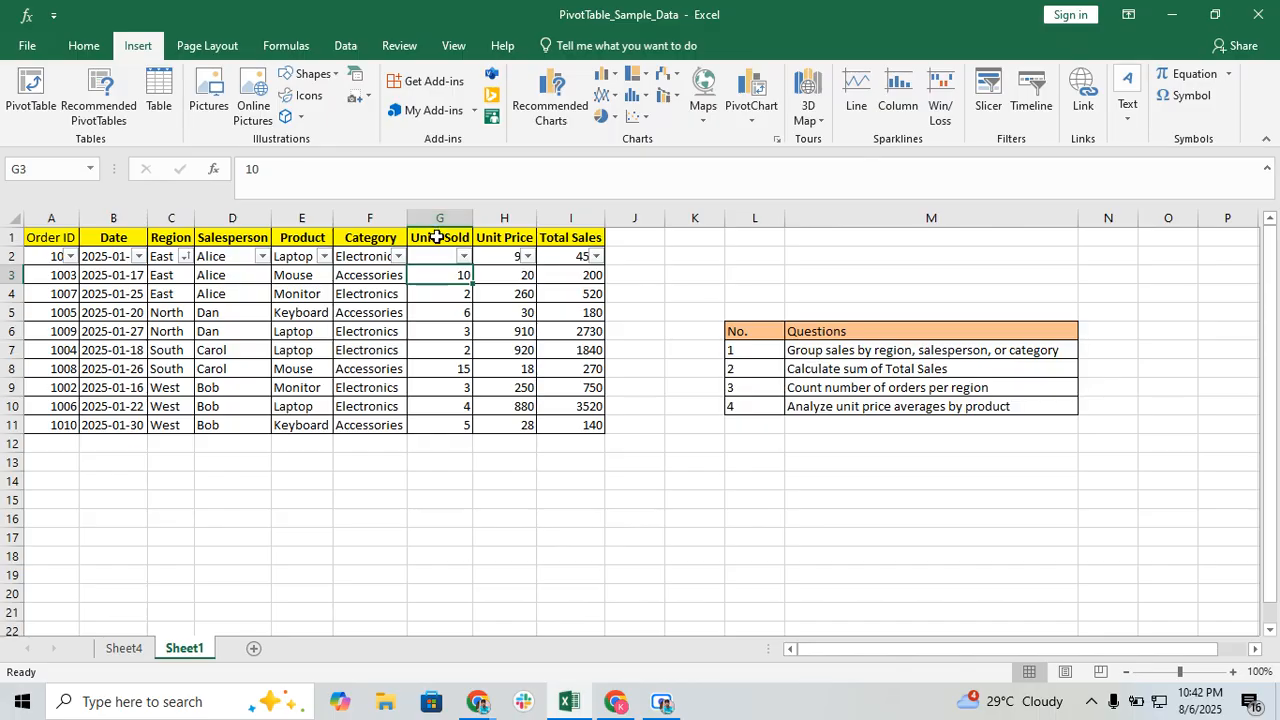
click(450, 315)
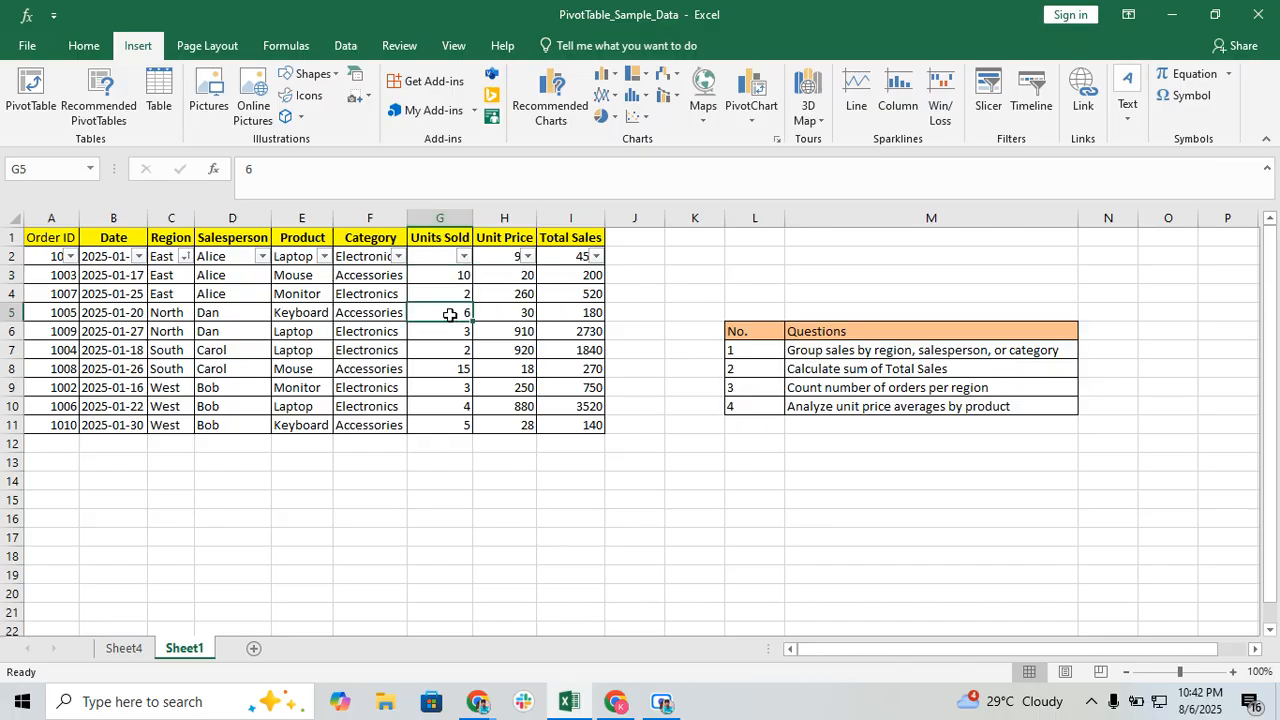
key(BackSpace)
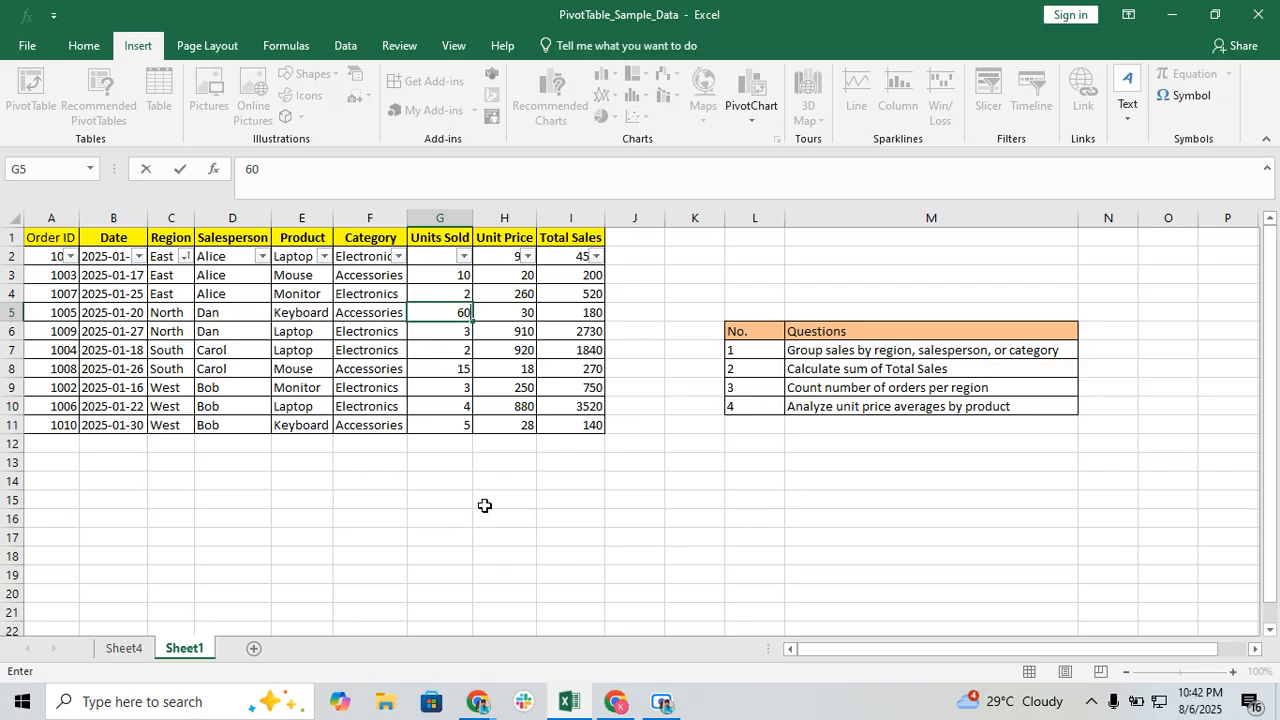
- Remove the Region field from the PivotTable on Sheet4, leaving Salesperson and Product as rows
click(124, 648)
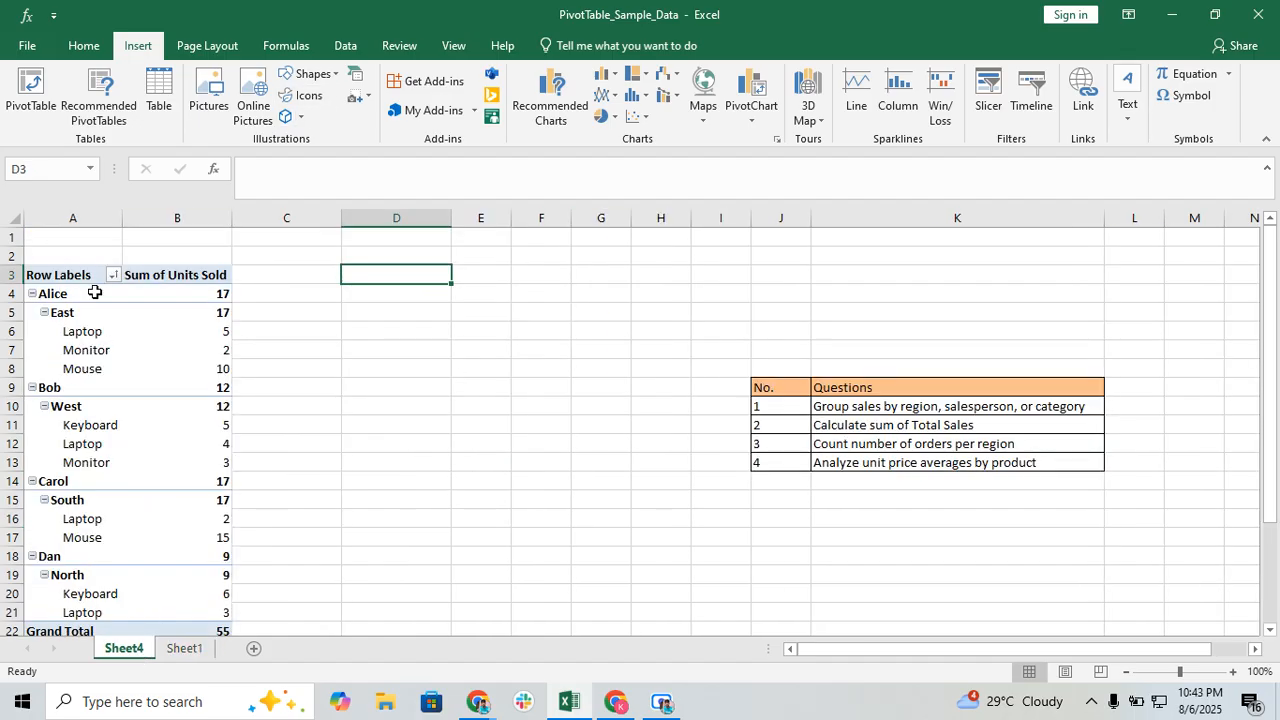
click(229, 406)
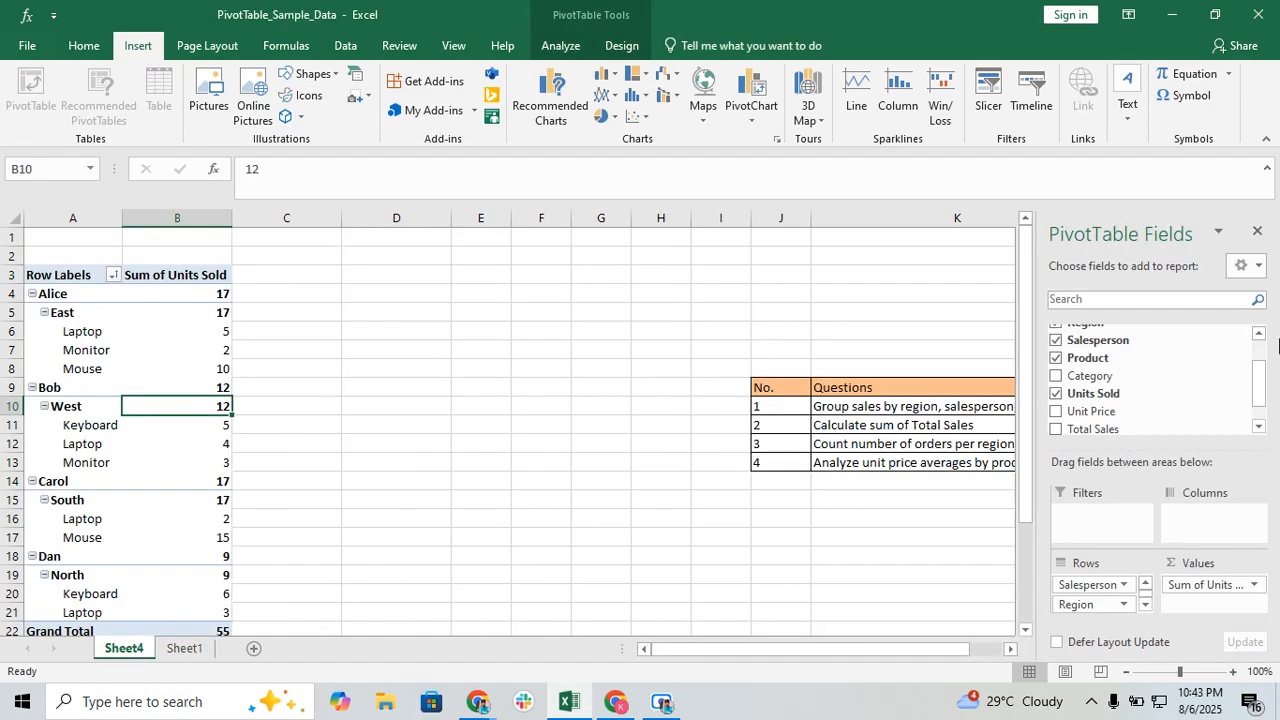
scroll(1090, 385, up, 1)
click(1056, 367)
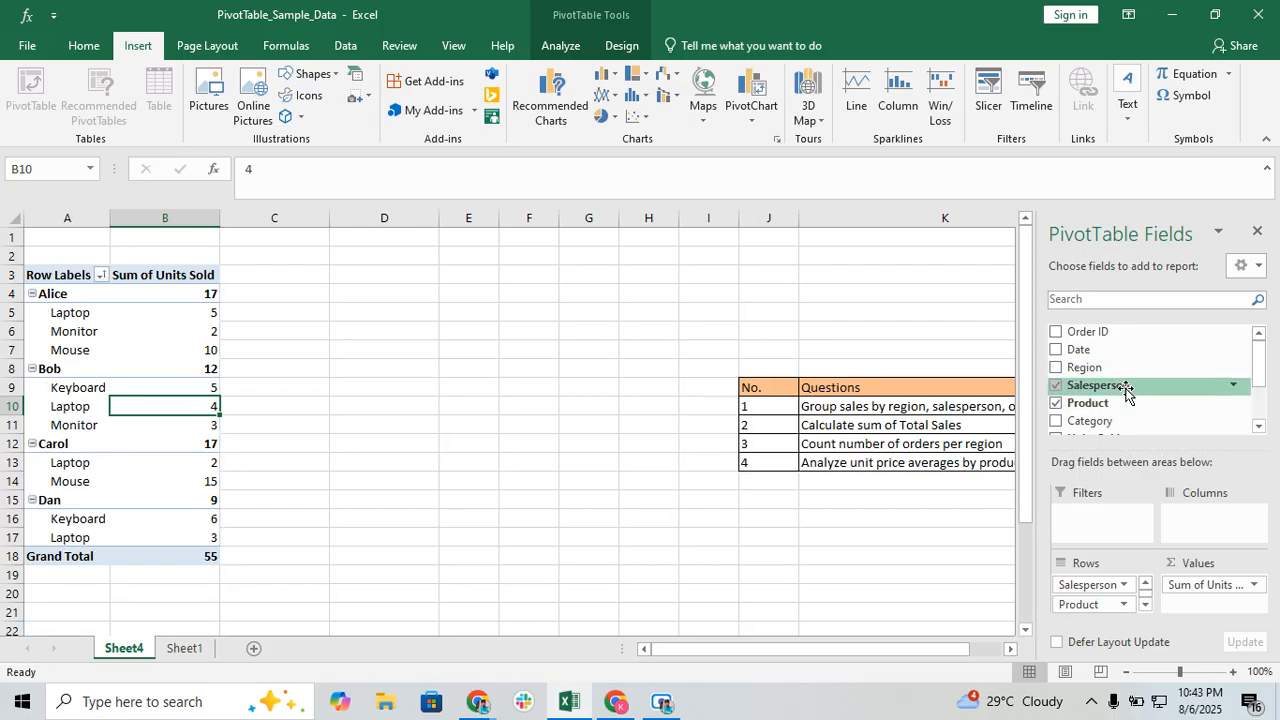
scroll(1125, 390, down, 1)
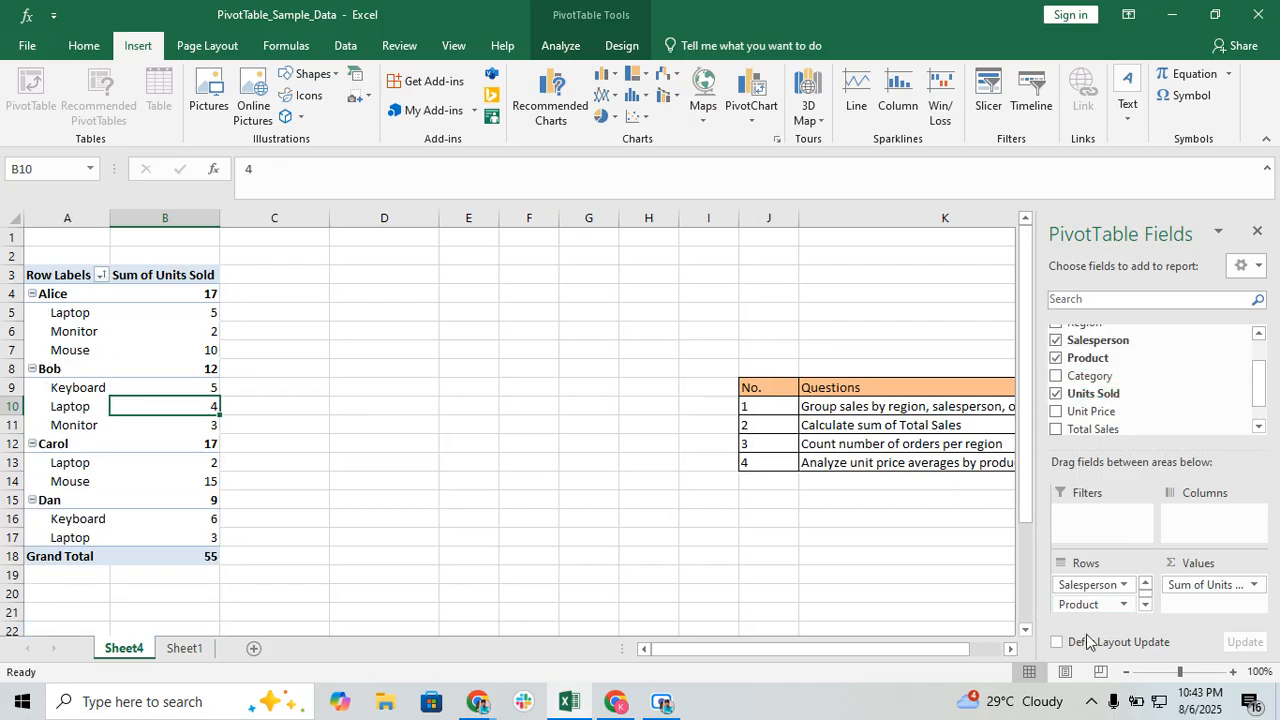
click(525, 407)
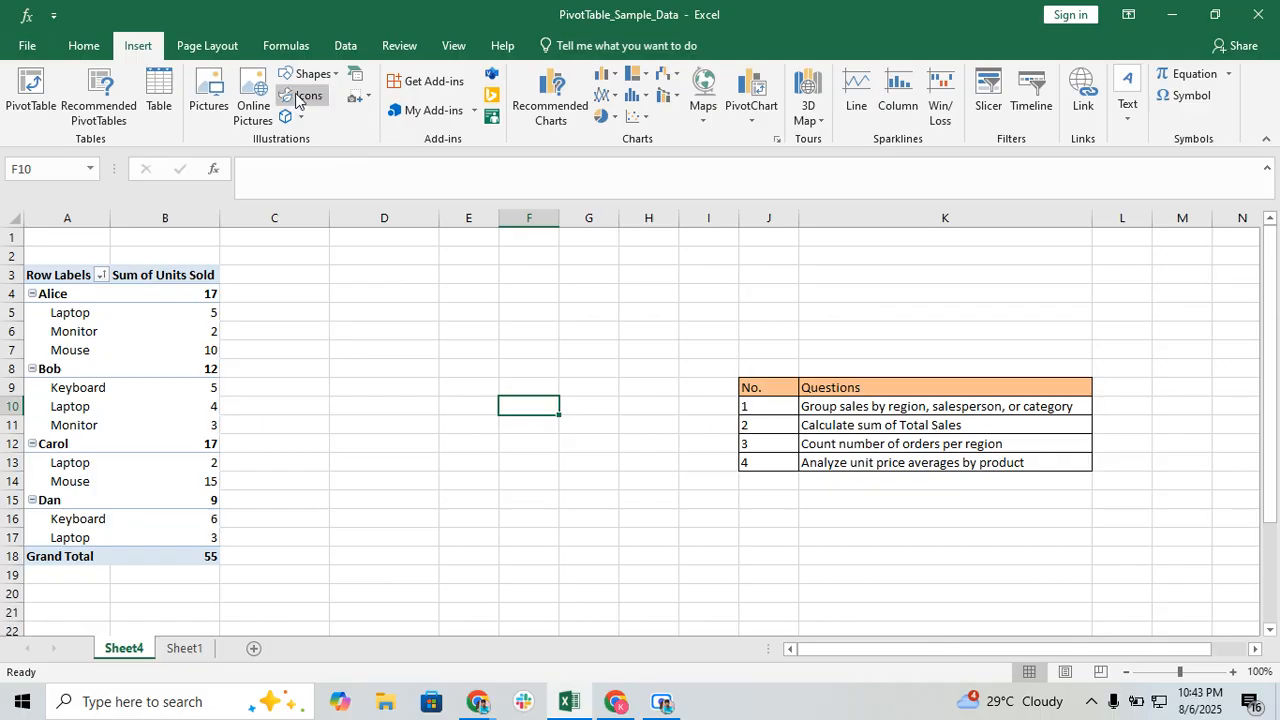
- Compare the Keyboard units in PivotTable cell B16 with the edited Units Sold value on Sheet1
click(204, 522)
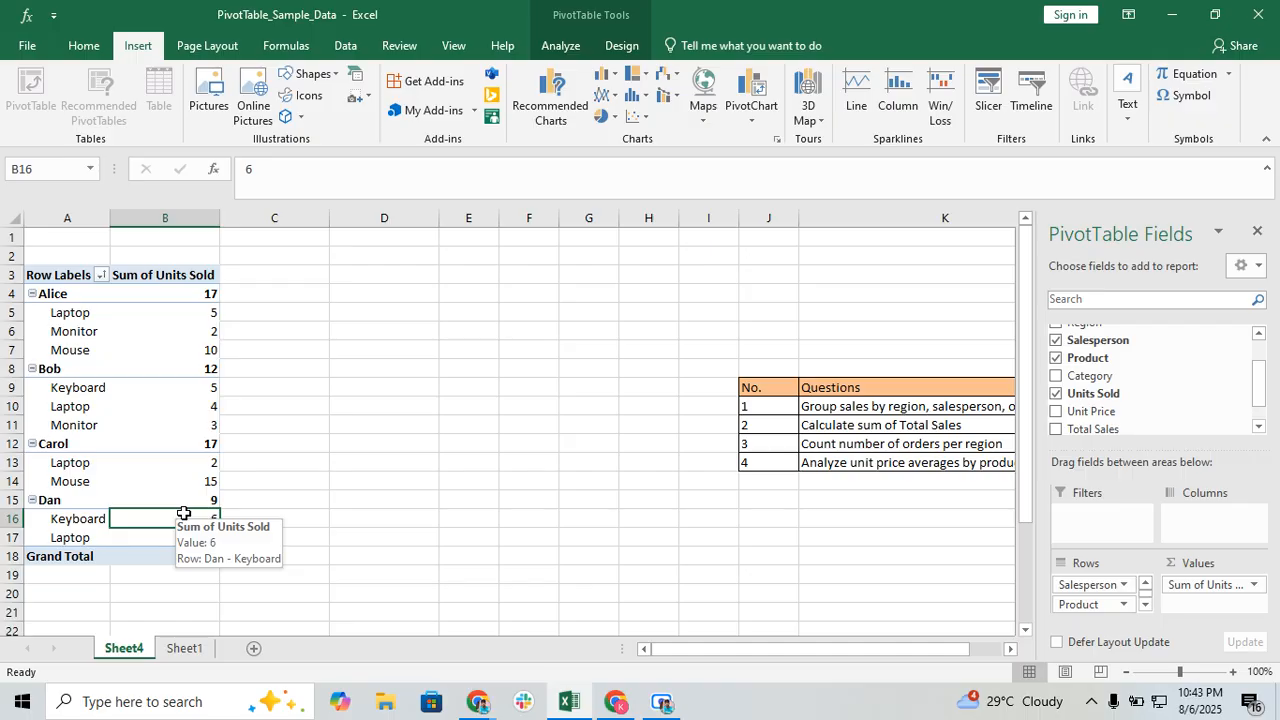
click(182, 650)
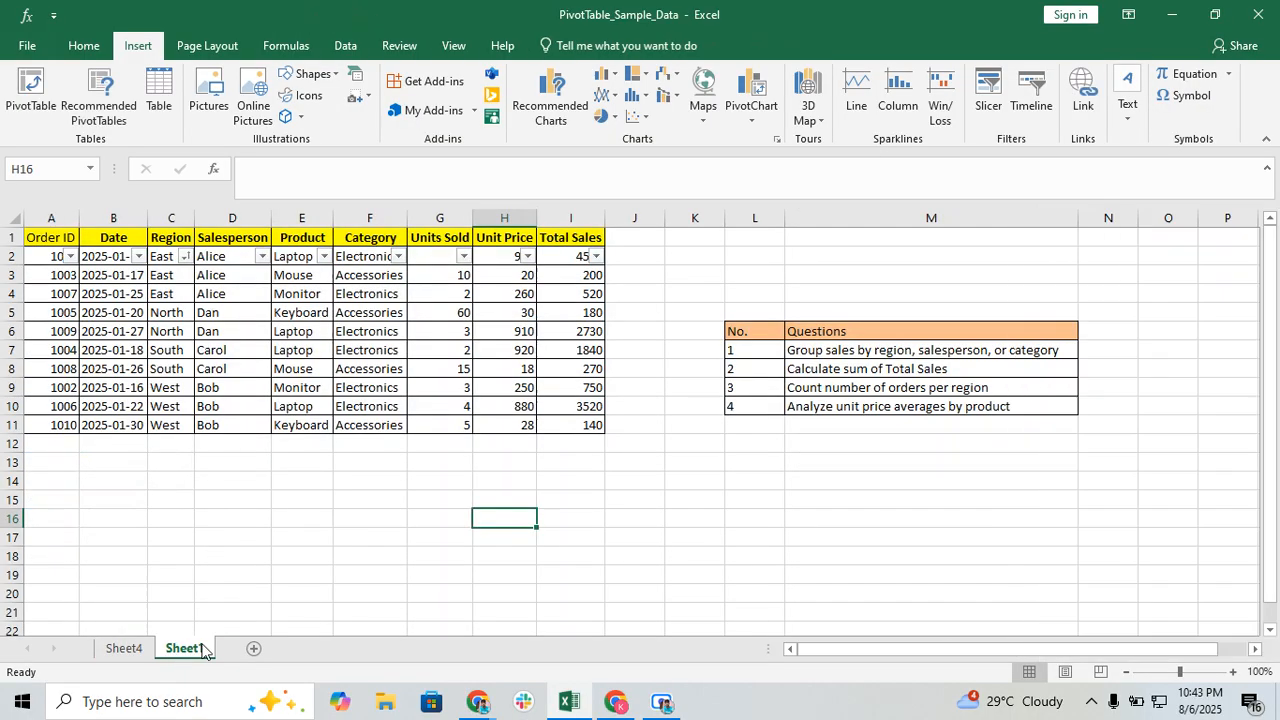
click(124, 648)
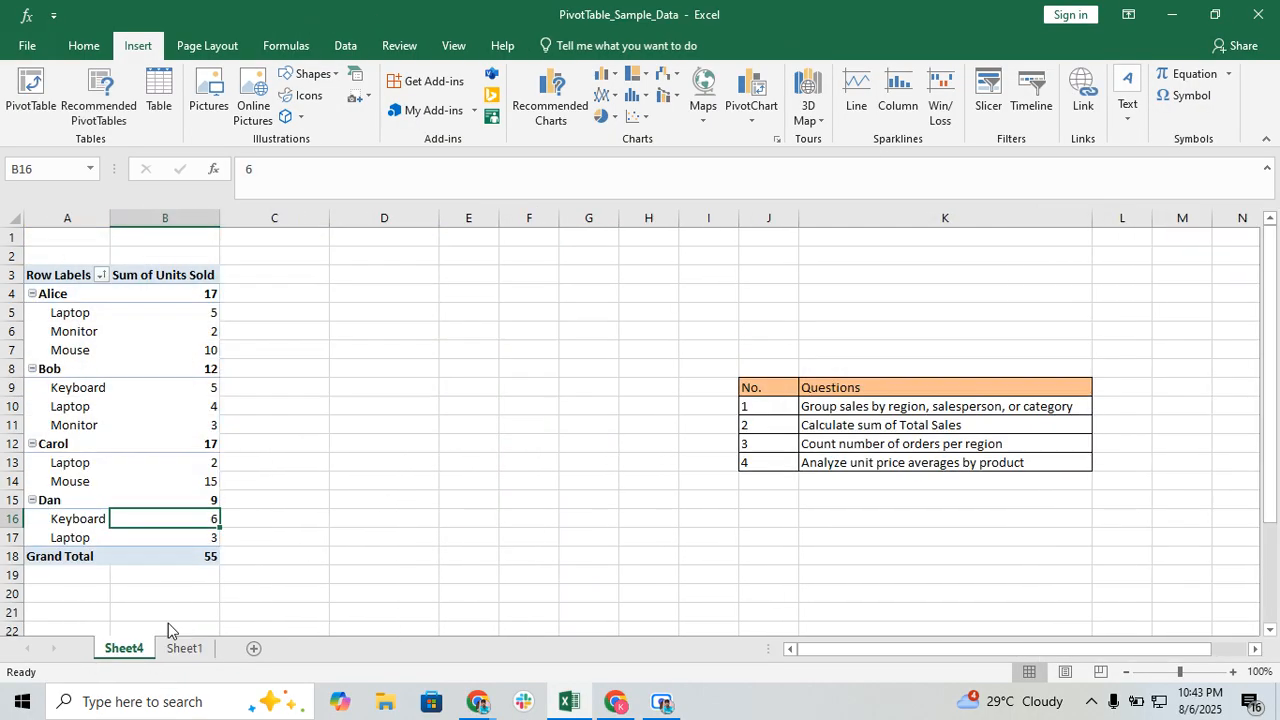
- Refresh the PivotTable on Sheet4 to pick up the edited Keyboard units, and check cell B16
click(563, 45)
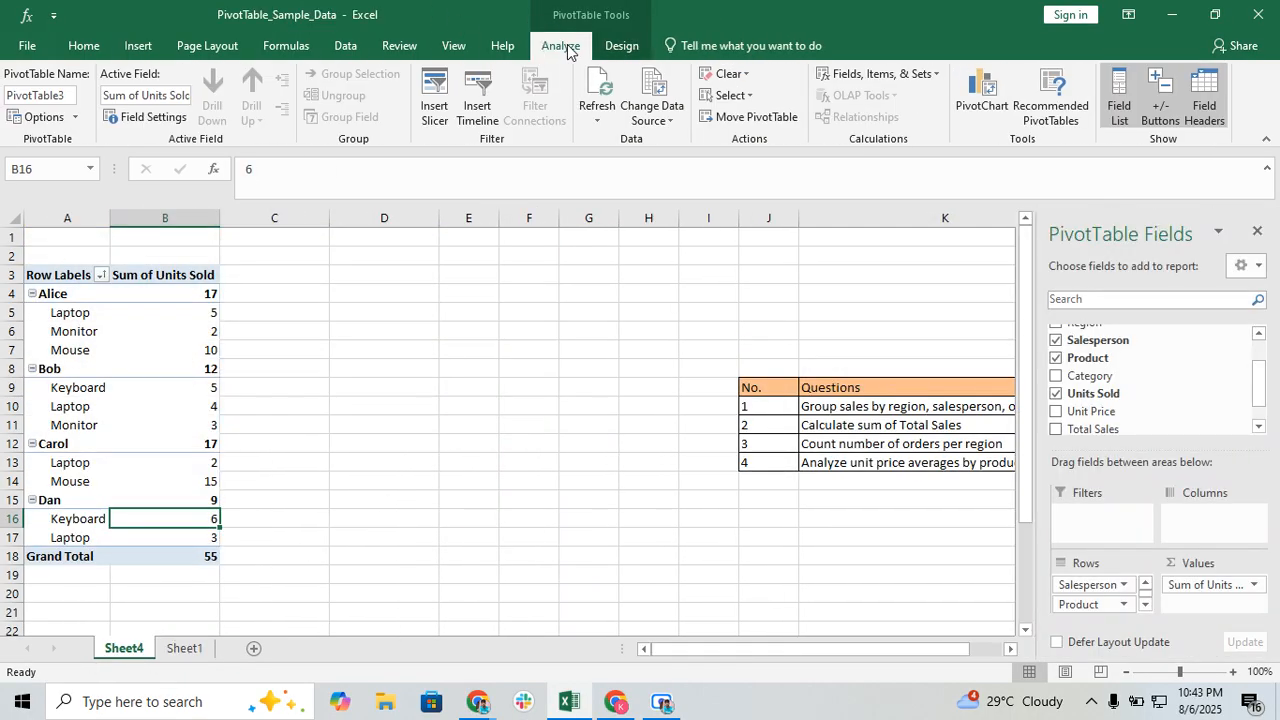
click(606, 88)
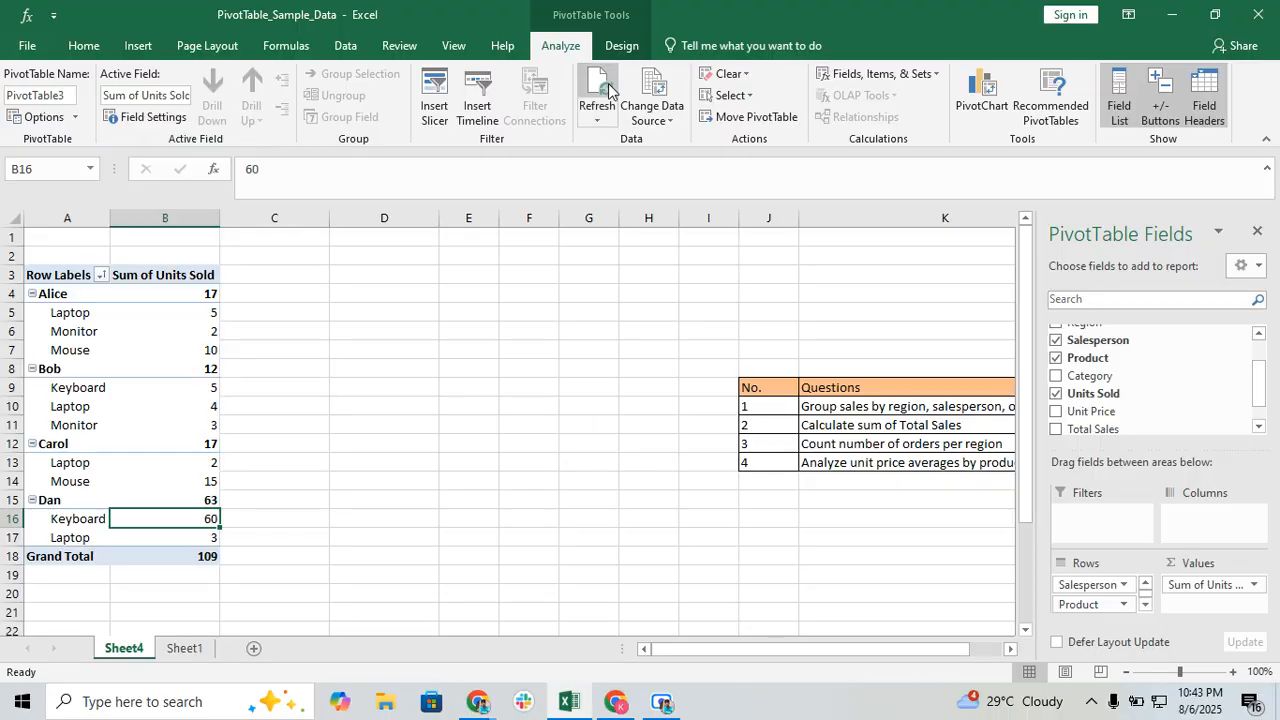
click(488, 292)
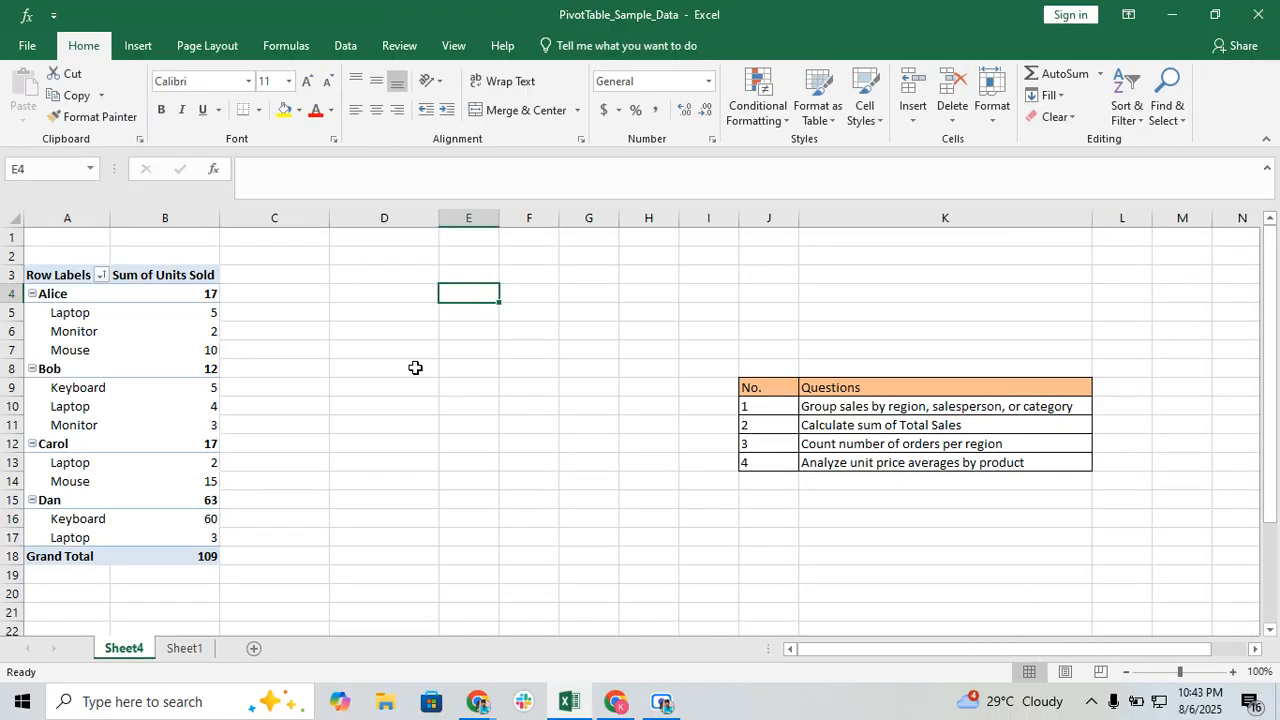
click(205, 518)
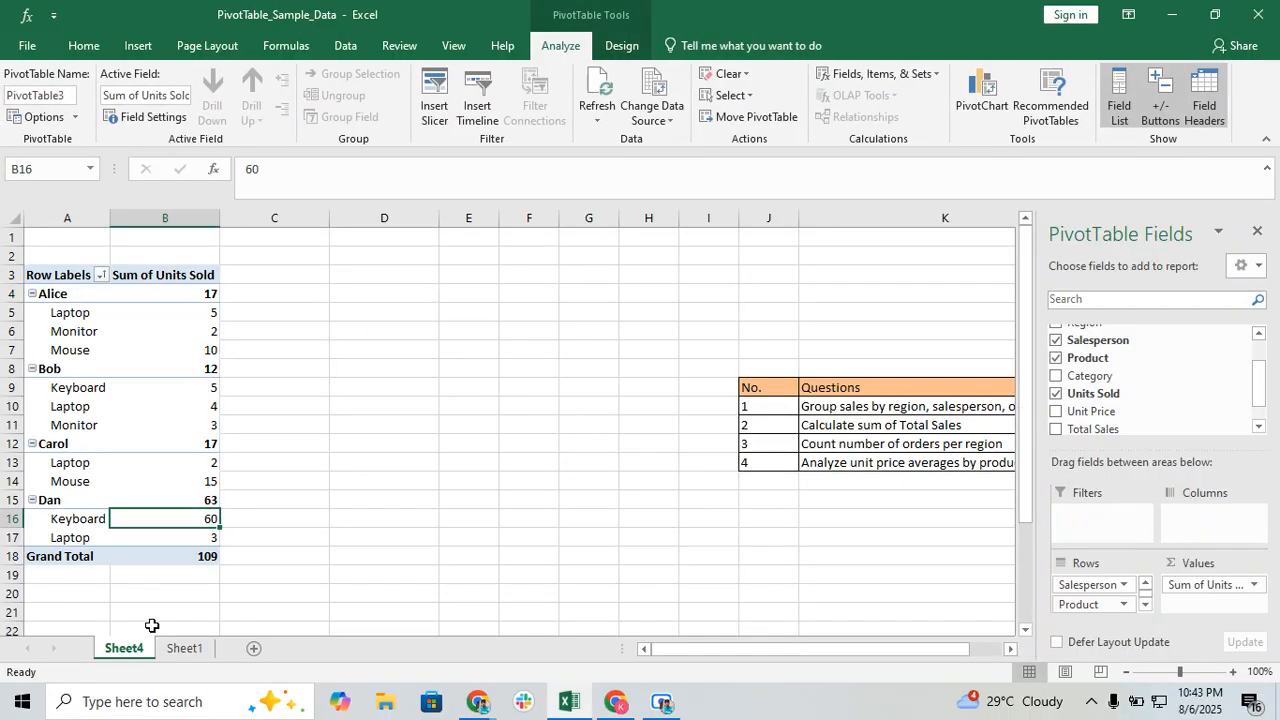
- Set the Units Sold value in cell G7 of the Sheet1 source data to 50
click(184, 648)
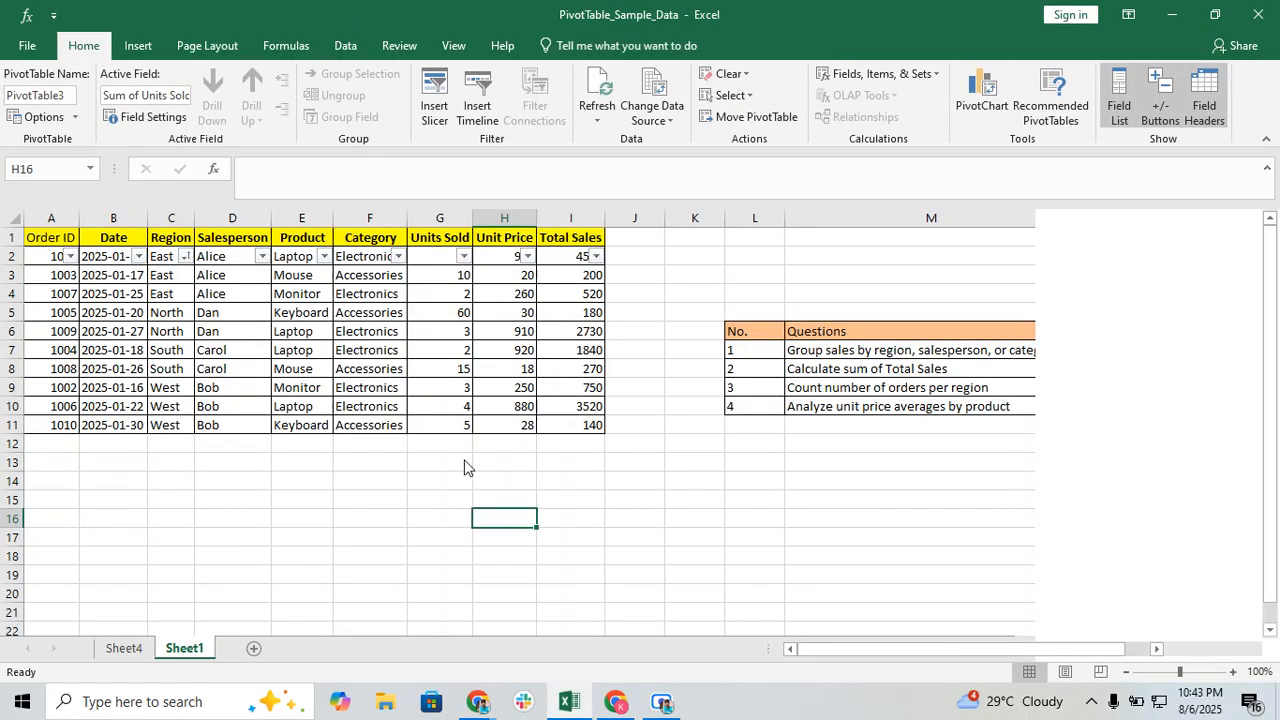
click(459, 354)
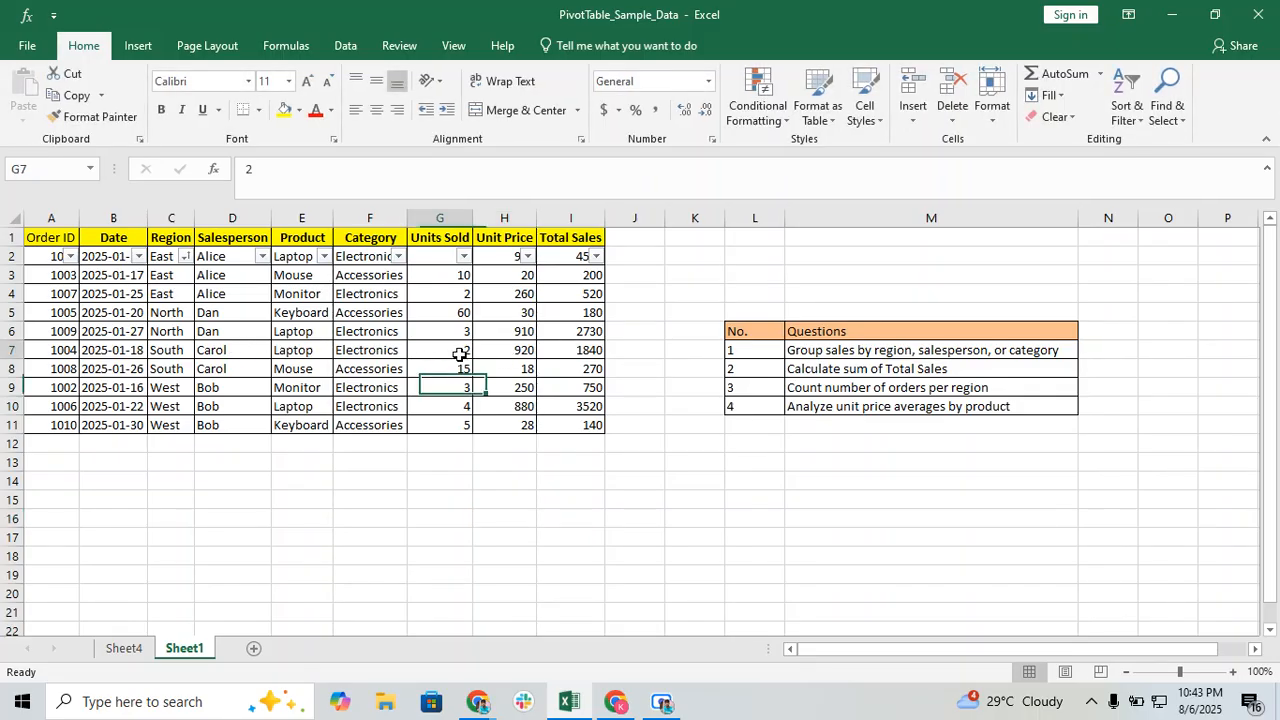
text(50)
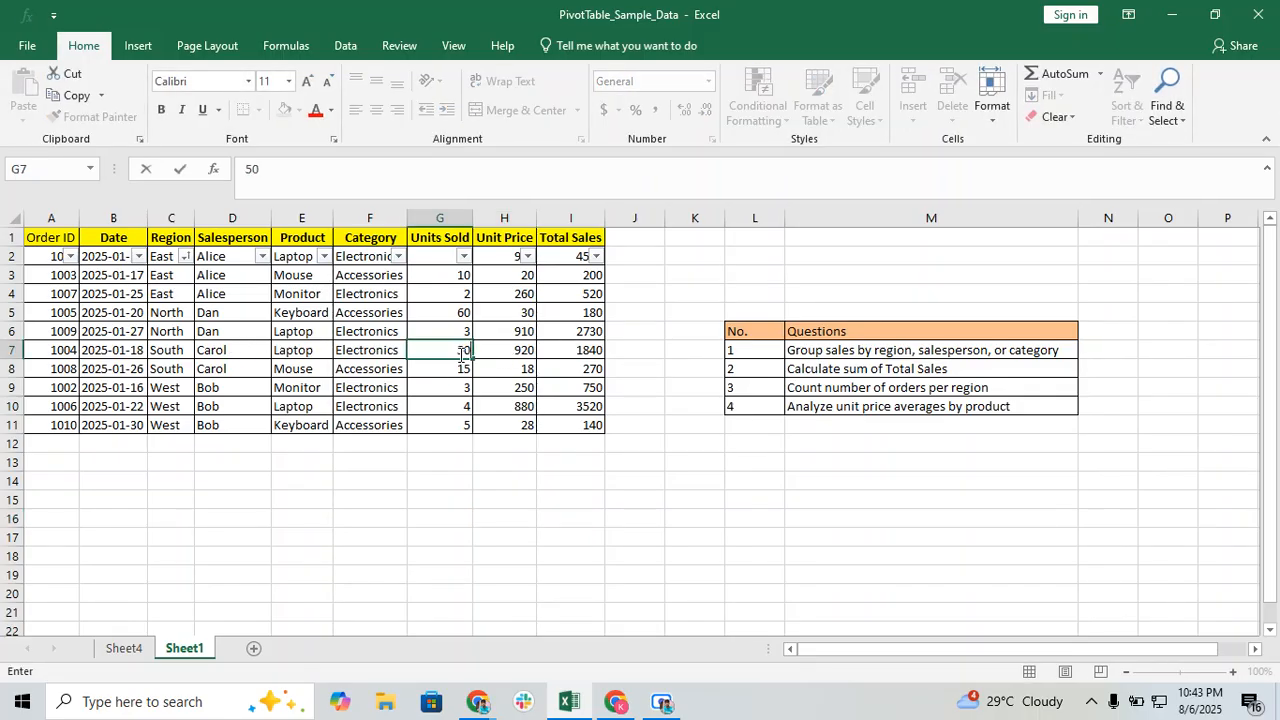
click(413, 557)
- Refresh the Sheet4 PivotTable again to bring in the edited Laptop units from Sheet1
click(132, 651)
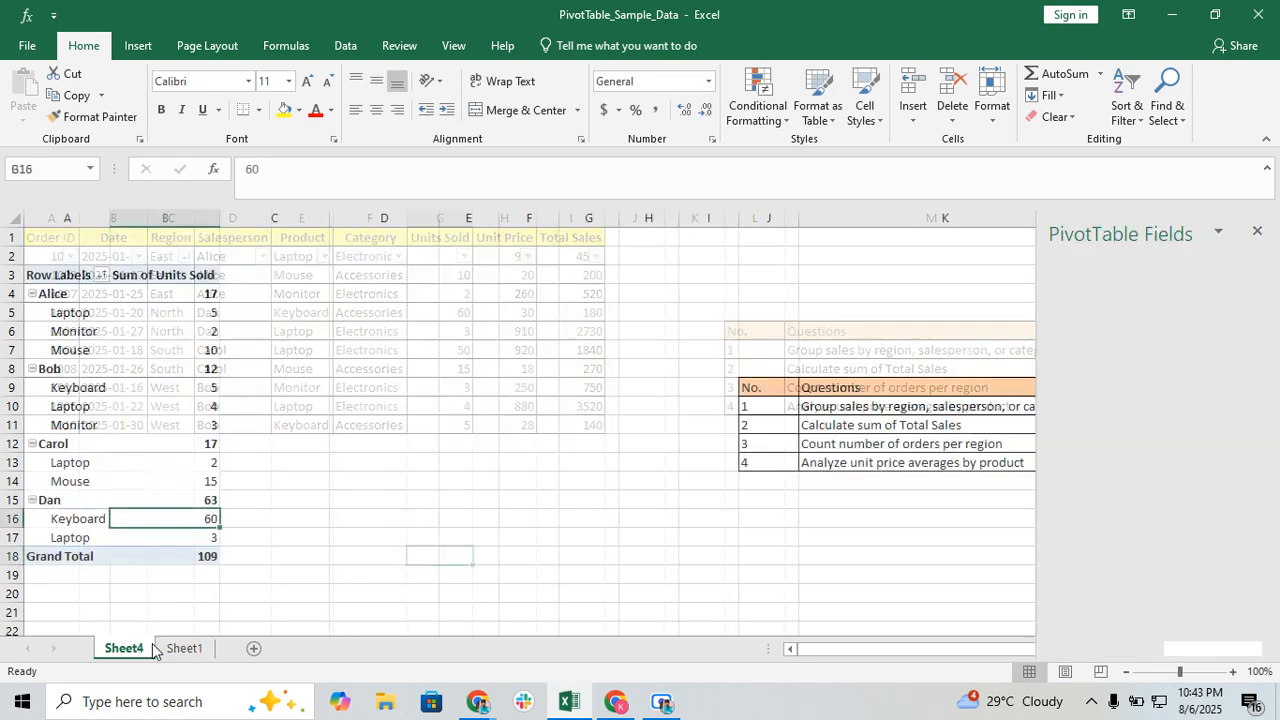
click(558, 46)
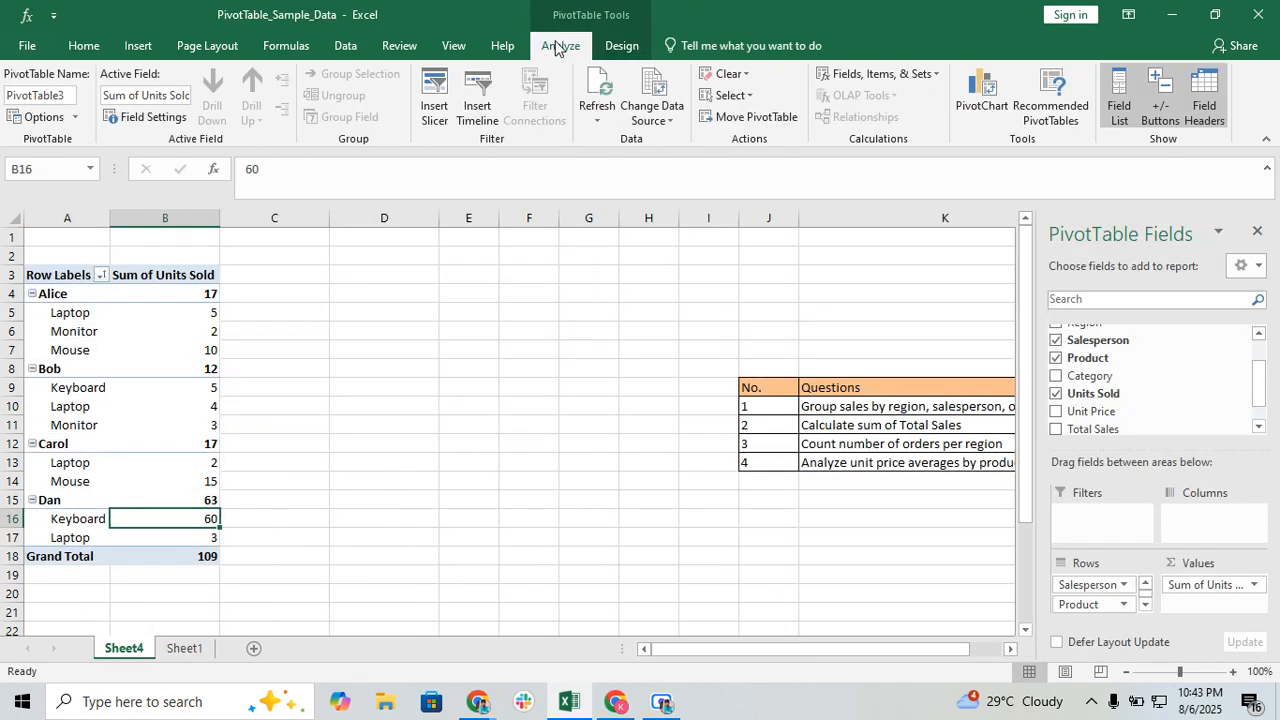
click(600, 86)
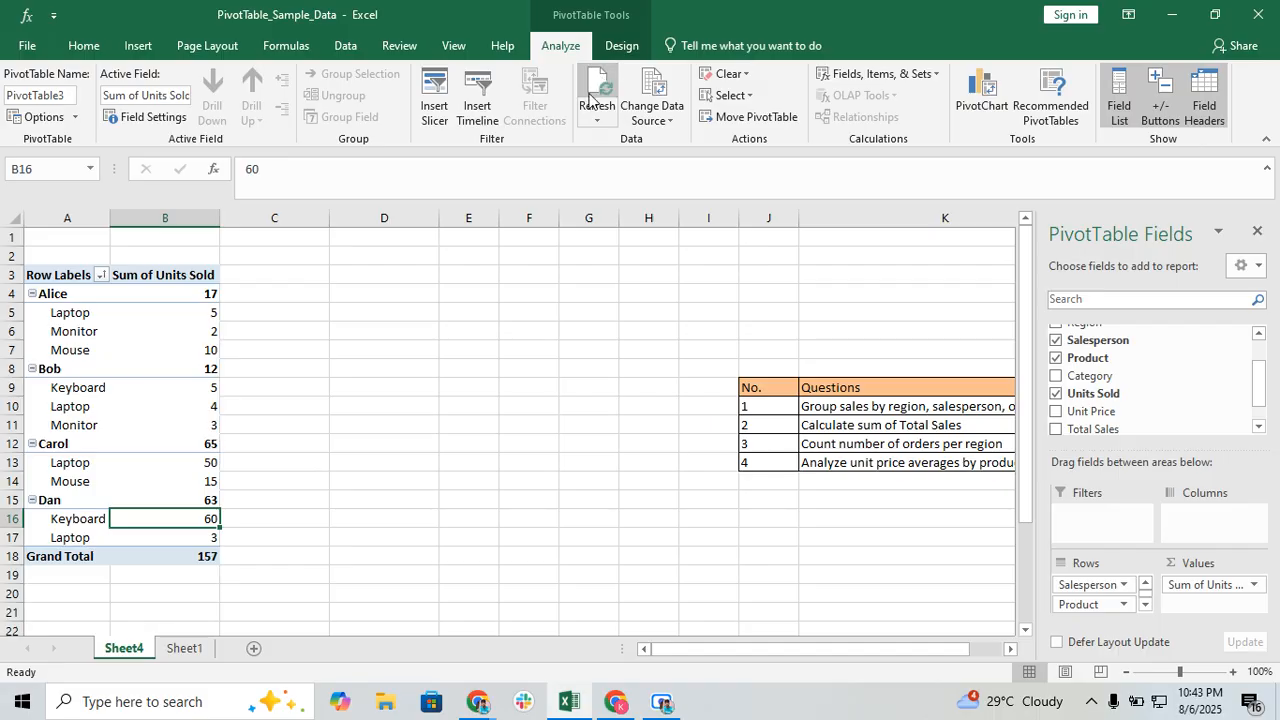
- Drill down into the Laptop units in PivotTable cell B13 to extract the source record on a new sheet, and return to Sheet4
double_click(215, 463)
click(304, 455)
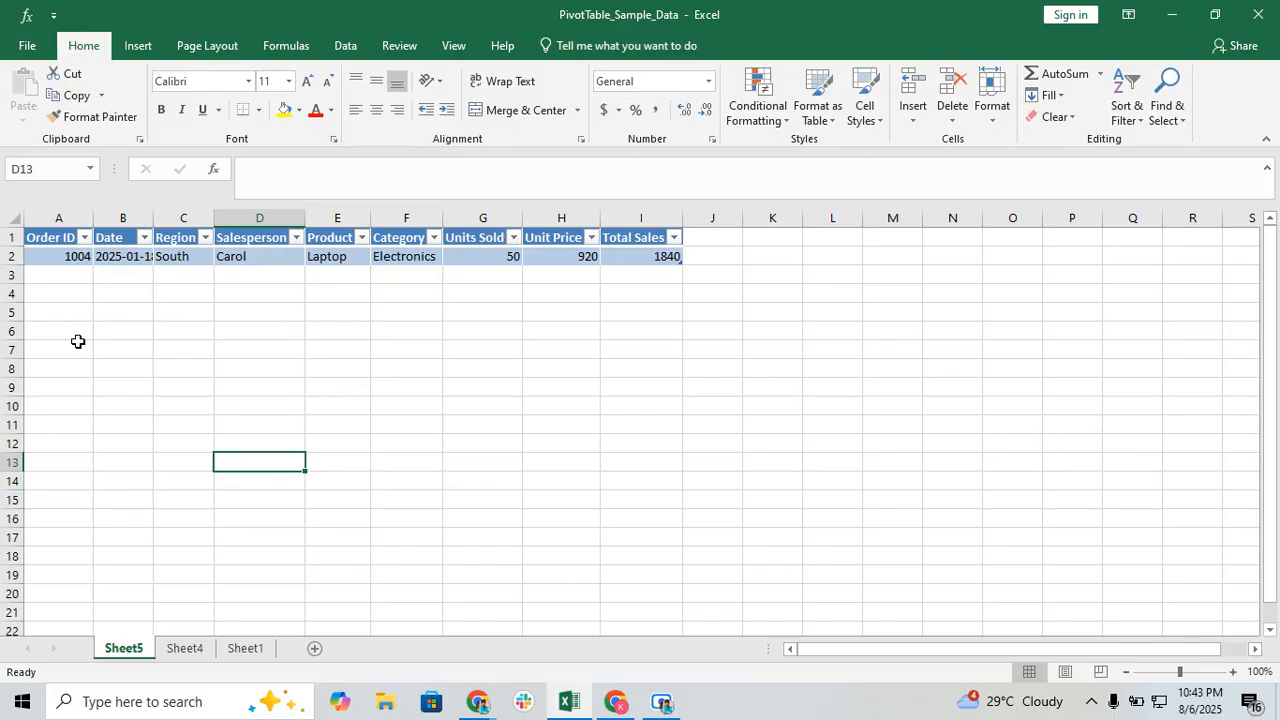
click(184, 648)
click(360, 484)
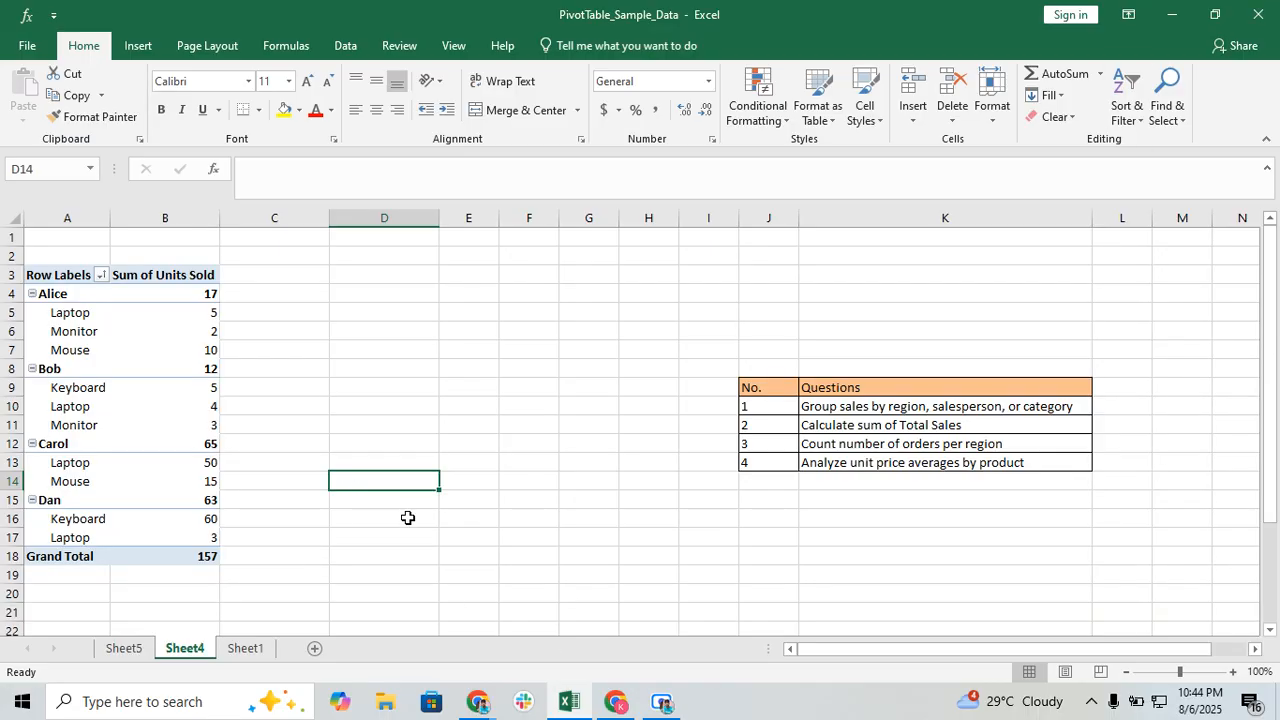
click(587, 389)
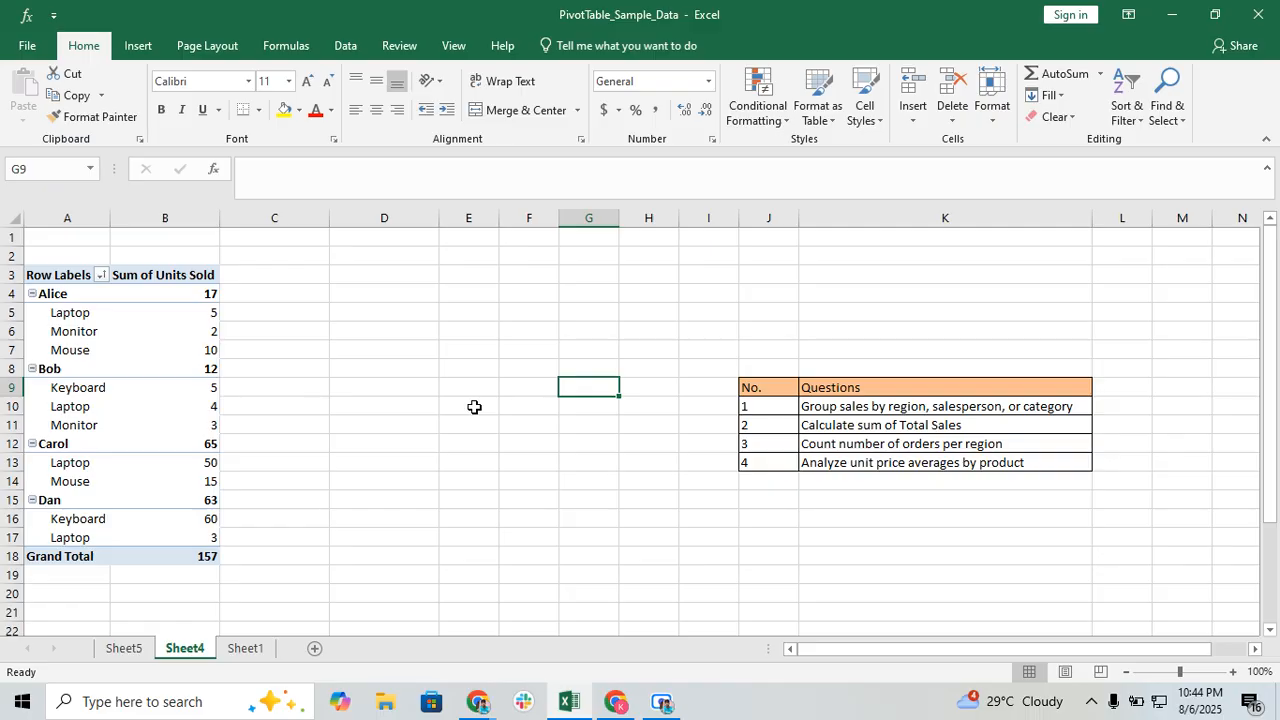
click(661, 701)
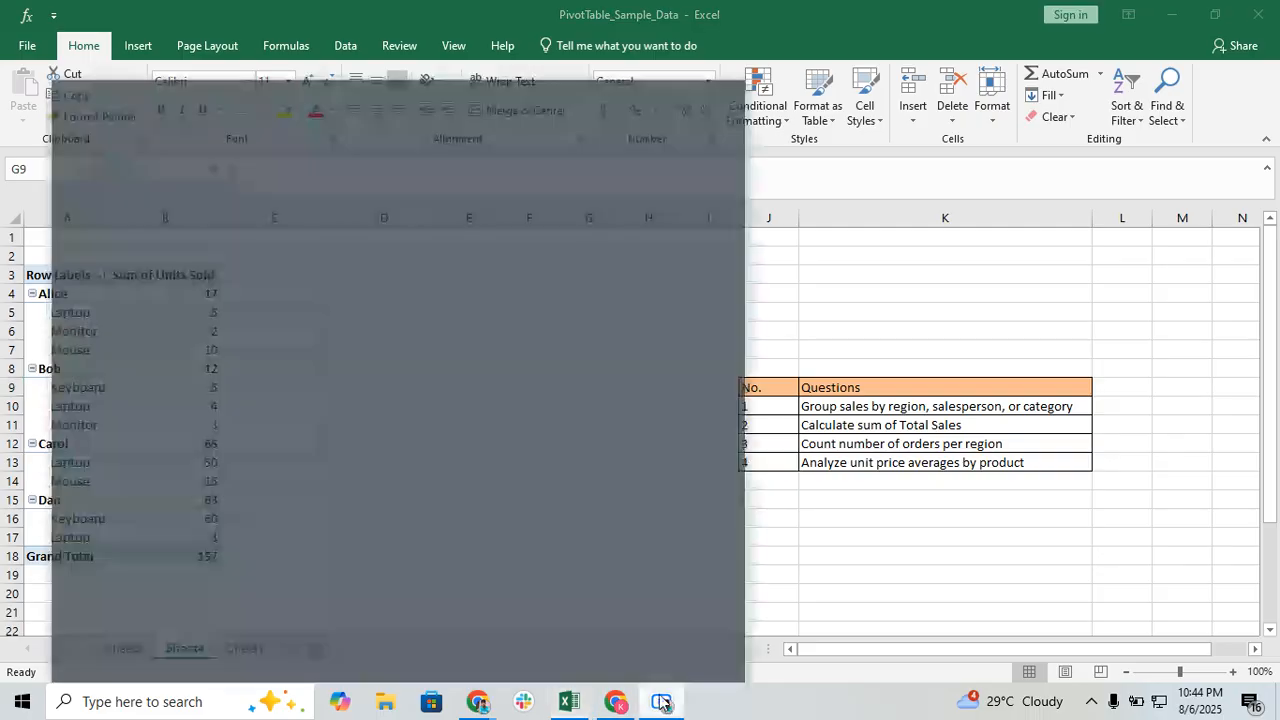